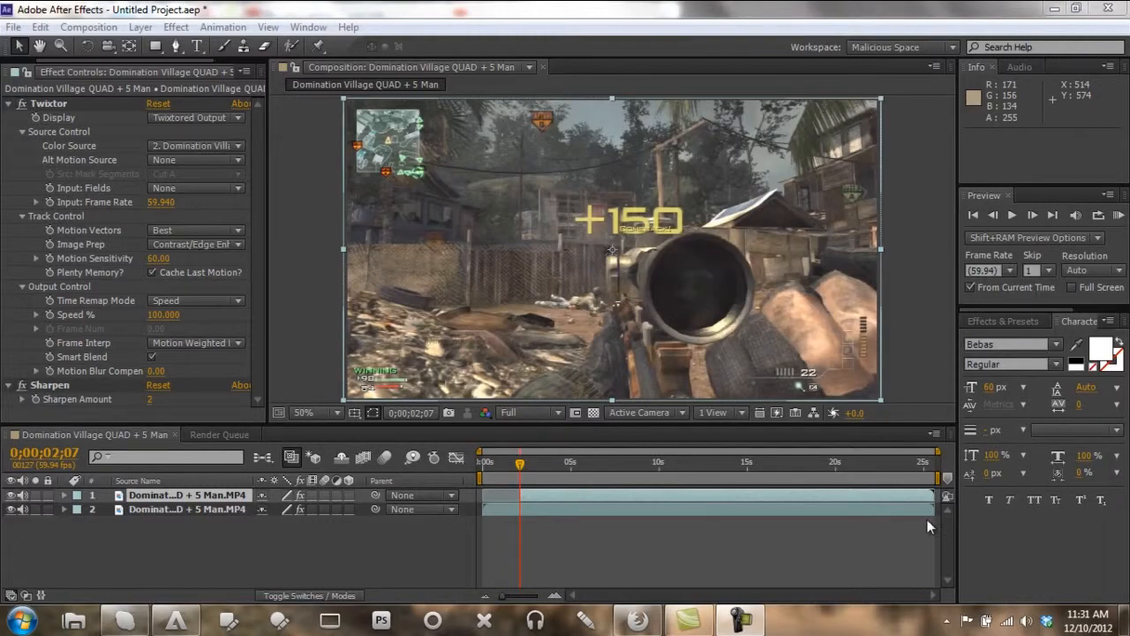
Switch to Firefox, watch the end of the Black Ops 2CE video on YouTube, and close the browser
click(637, 618)
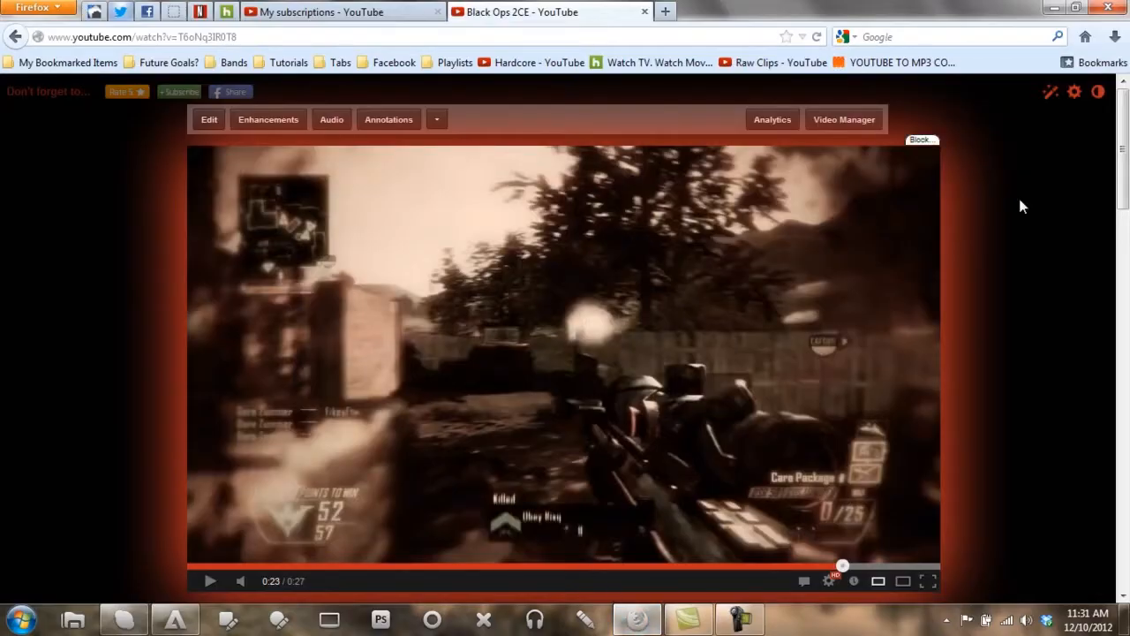
scroll(1063, 191, down, 1)
scroll(1063, 191, up, 1)
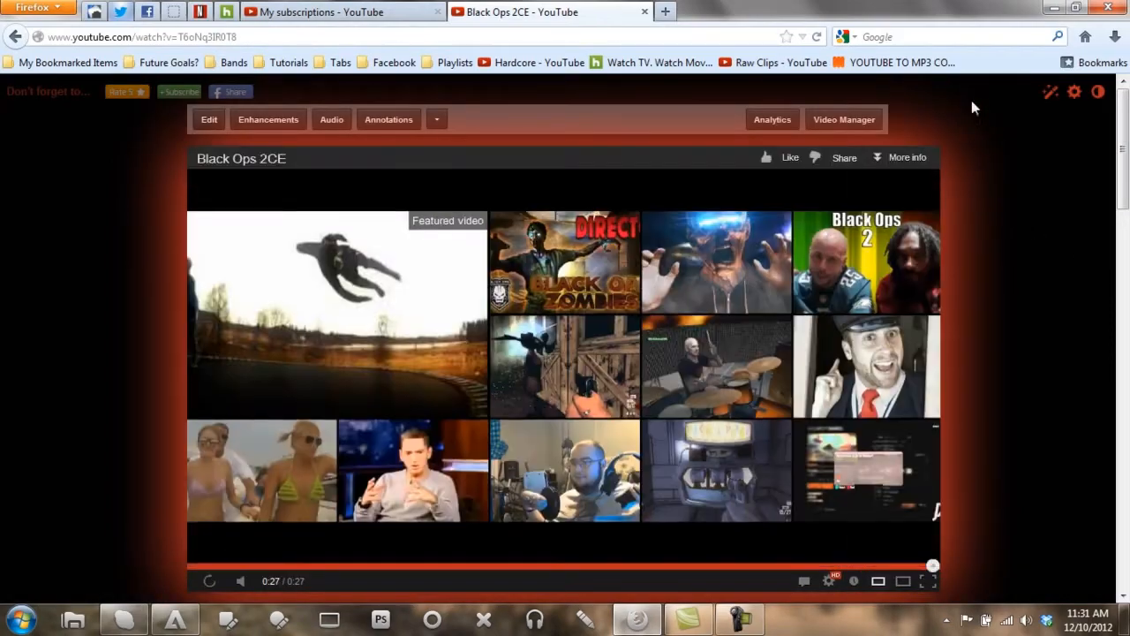
click(1109, 9)
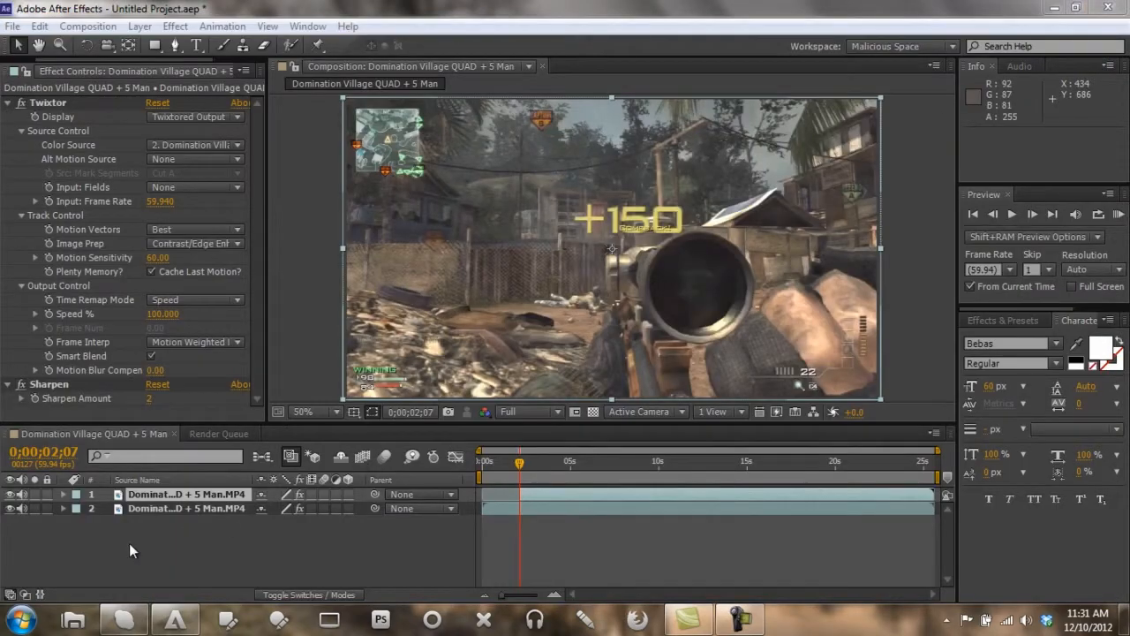
Delete both Domination Village QUAD + 5 Man.MP4 layers from the composition
click(196, 509)
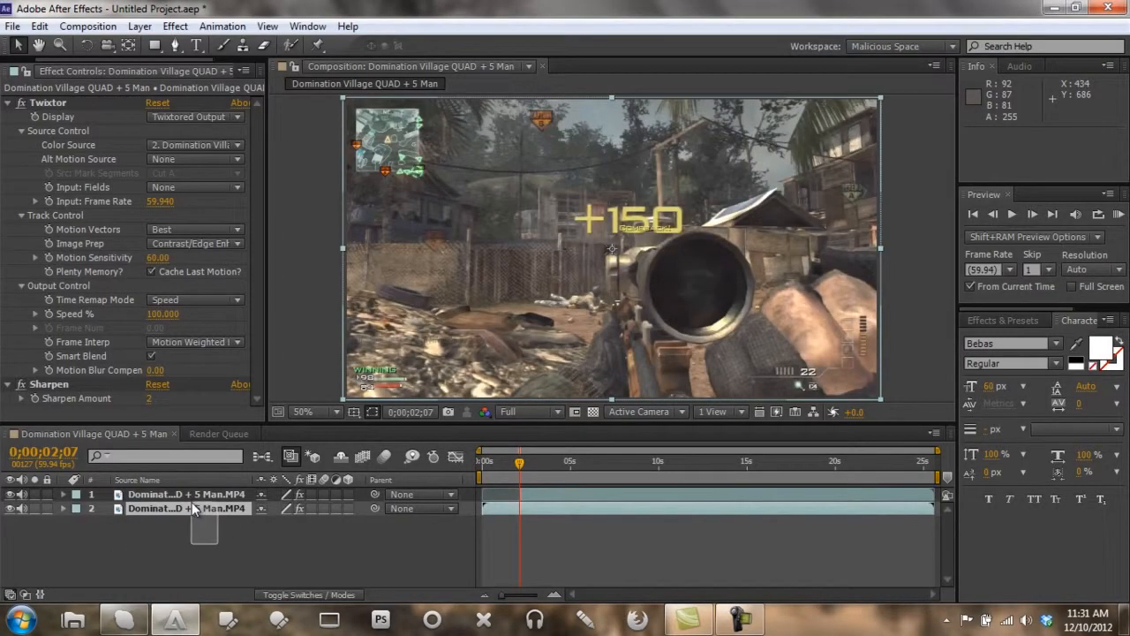
key(ctrl+a)
key(Delete)
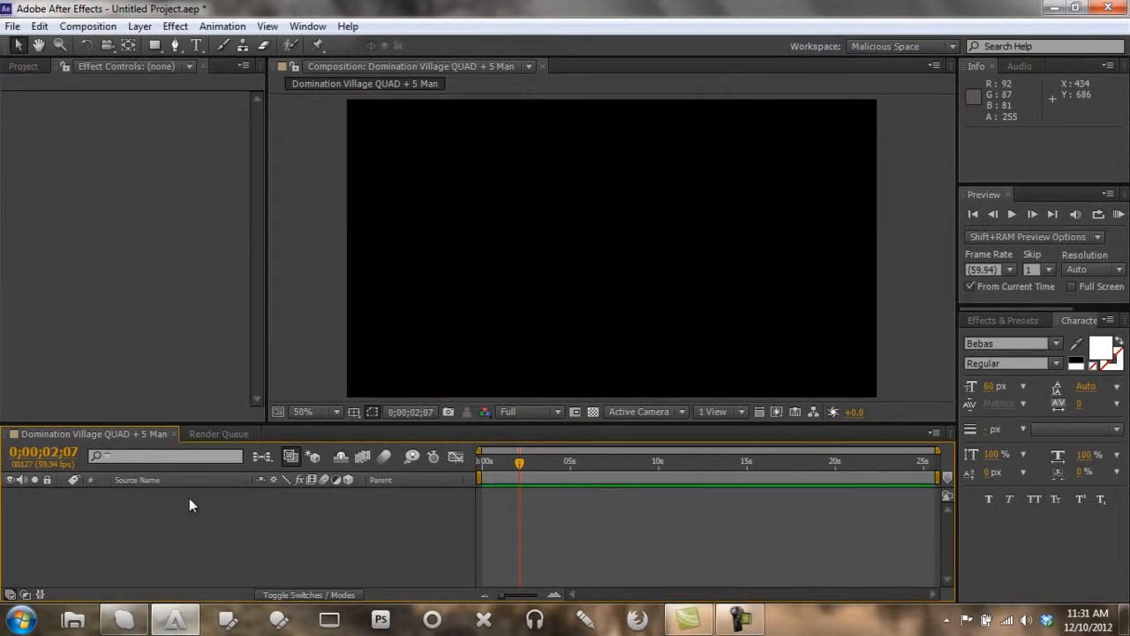
Add the Domination Village QUAD + 5 Man.MP4 footage to the empty composition as a fresh layer
click(23, 66)
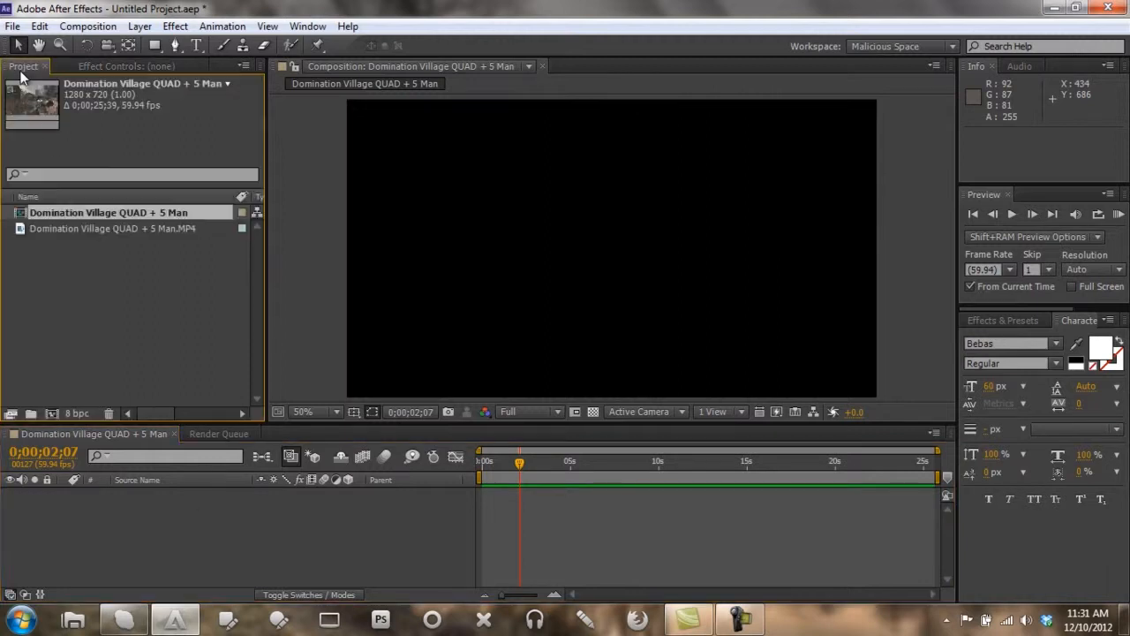
click(62, 228)
click(61, 215)
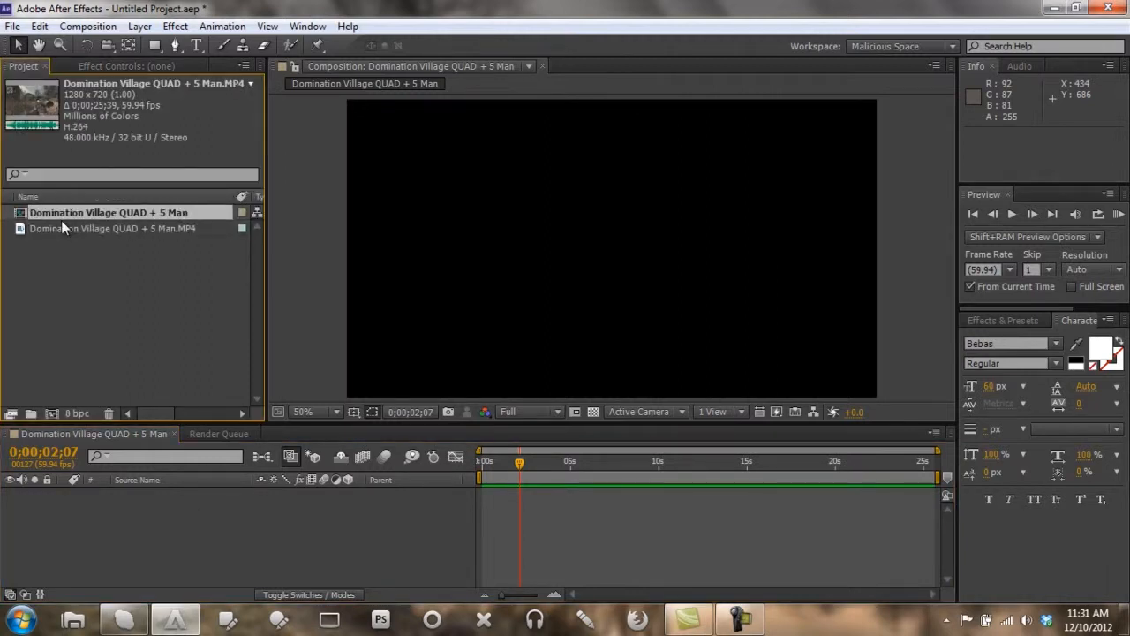
drag(61, 224, 79, 539)
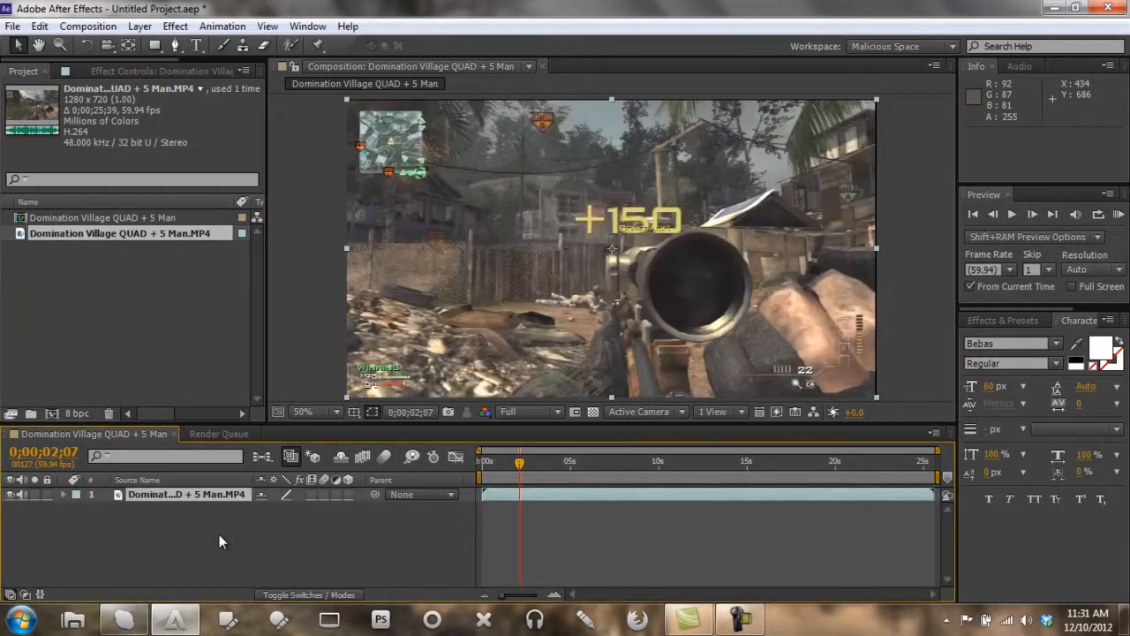
Scale the clip layer to 101% and collapse its properties
key(s)
click(281, 508)
text(101)
key(Return)
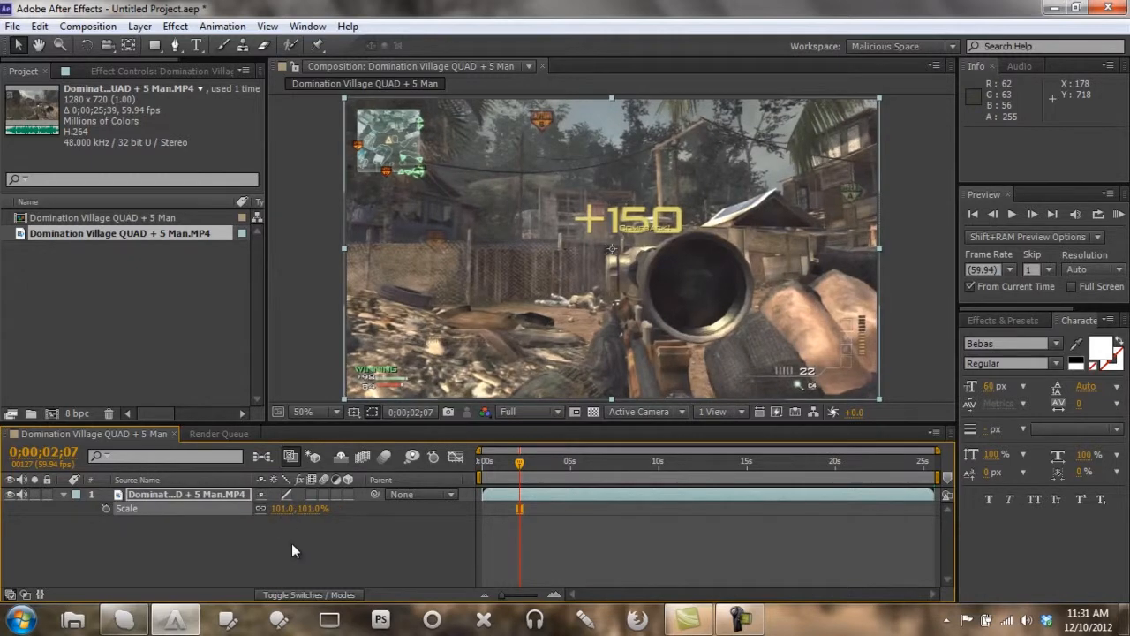
click(291, 541)
click(62, 494)
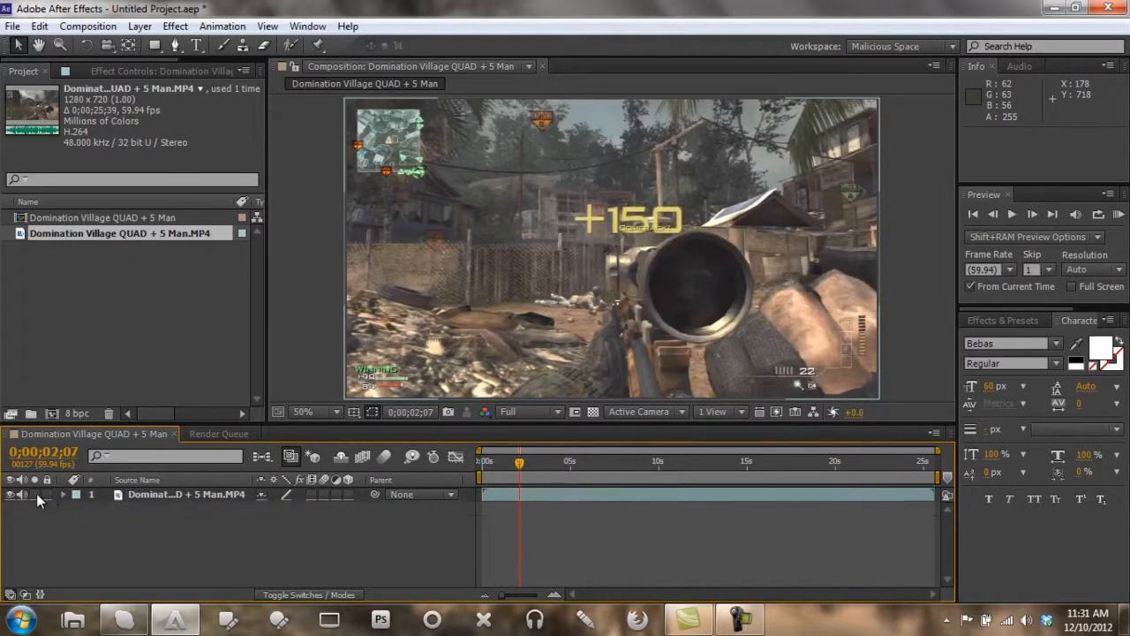
Apply the RE:Vision Twixtor effect to the clip layer and set its input frame rate to 59.94
right_click(153, 497)
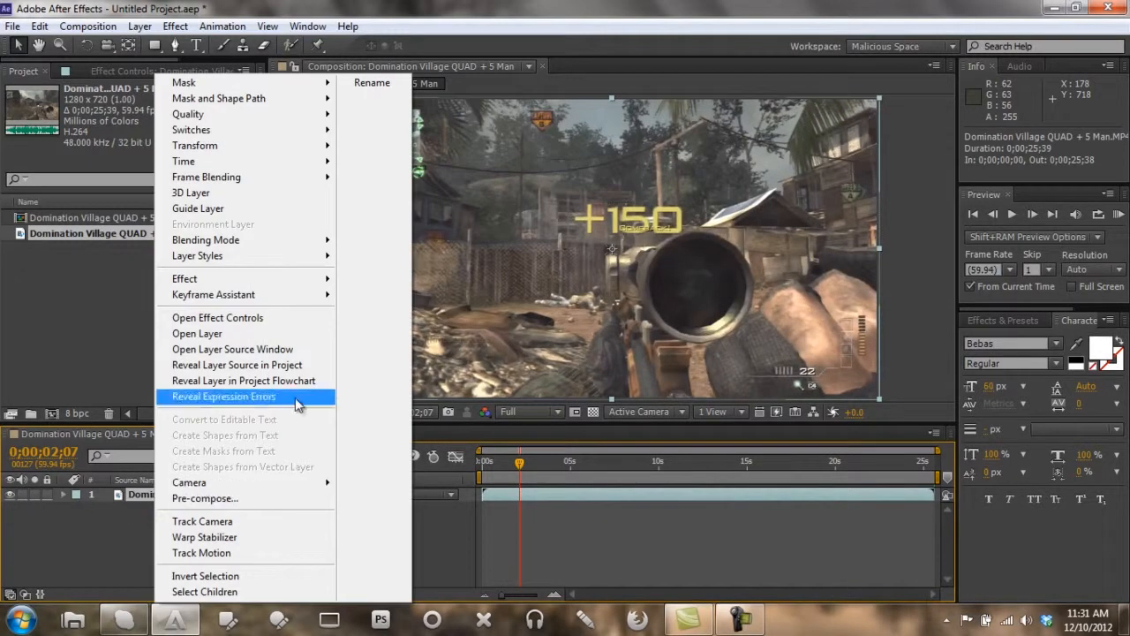
mouse_move(310, 280)
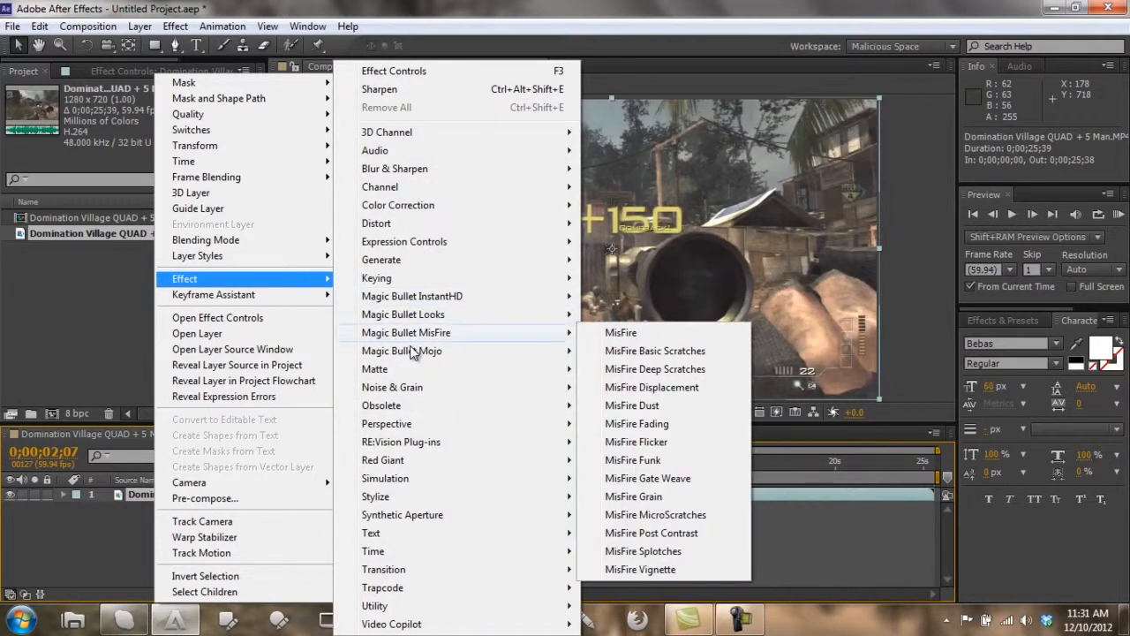
mouse_move(417, 444)
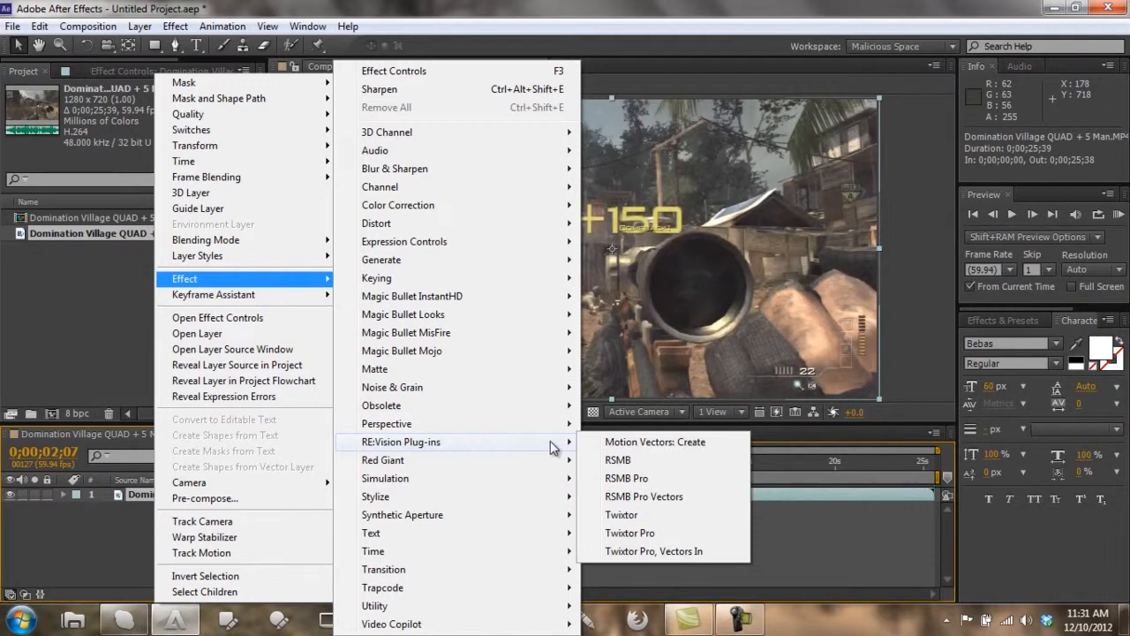
click(632, 516)
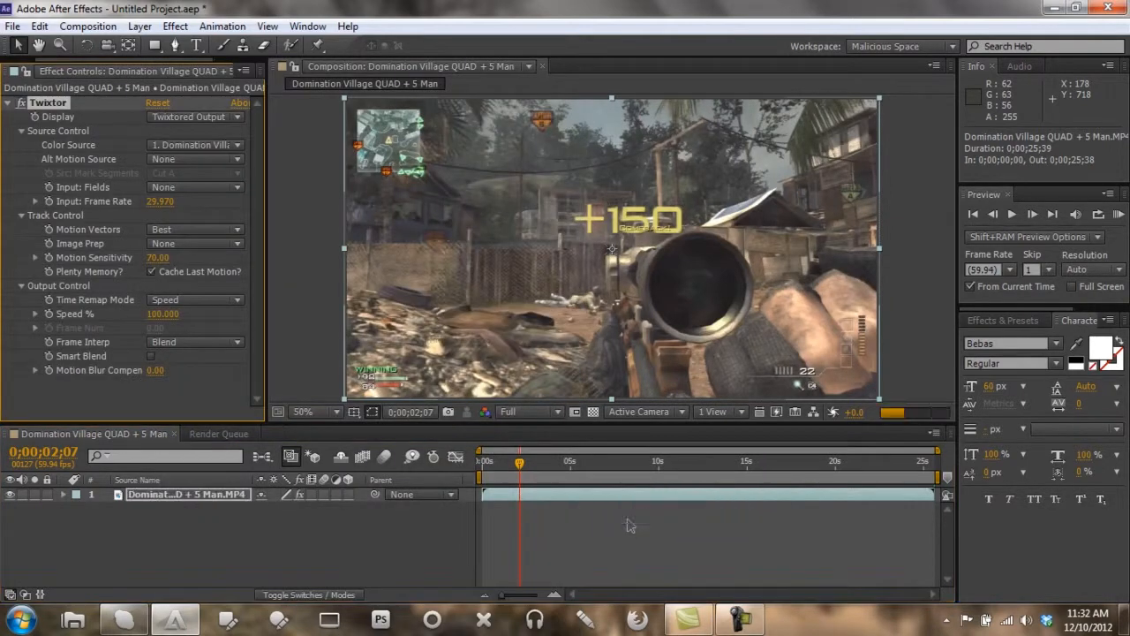
click(160, 201)
text(59)
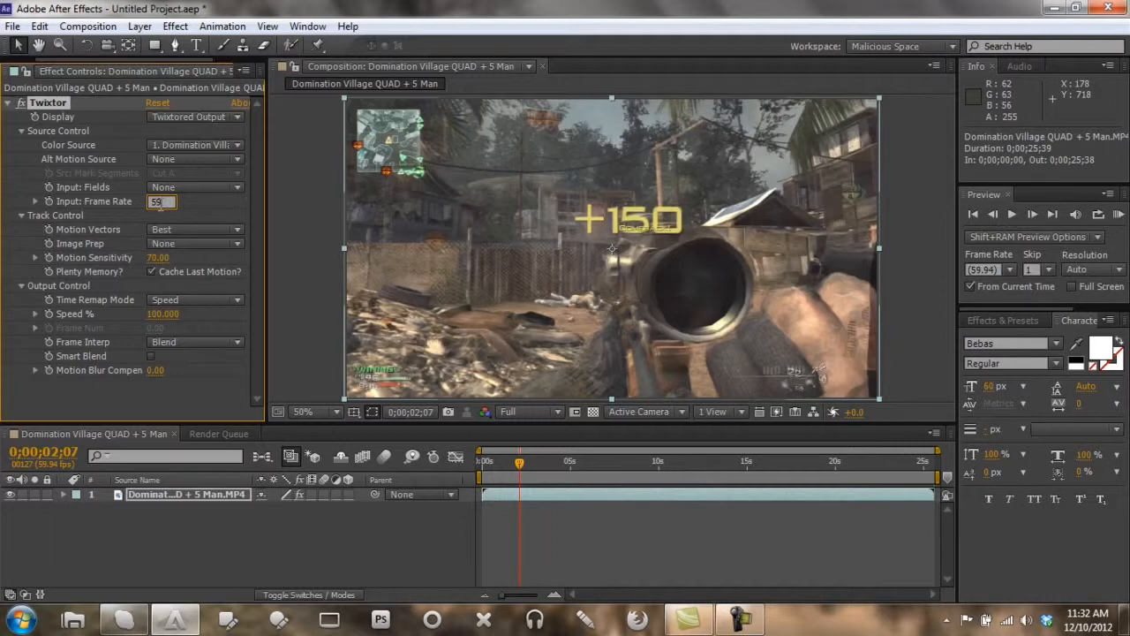
text(.94)
key(Return)
Set Twixtor's motion sensitivity to 60 and its image prep to Contrast/Edge Enhance
click(160, 258)
text(6)
click(157, 244)
click(162, 279)
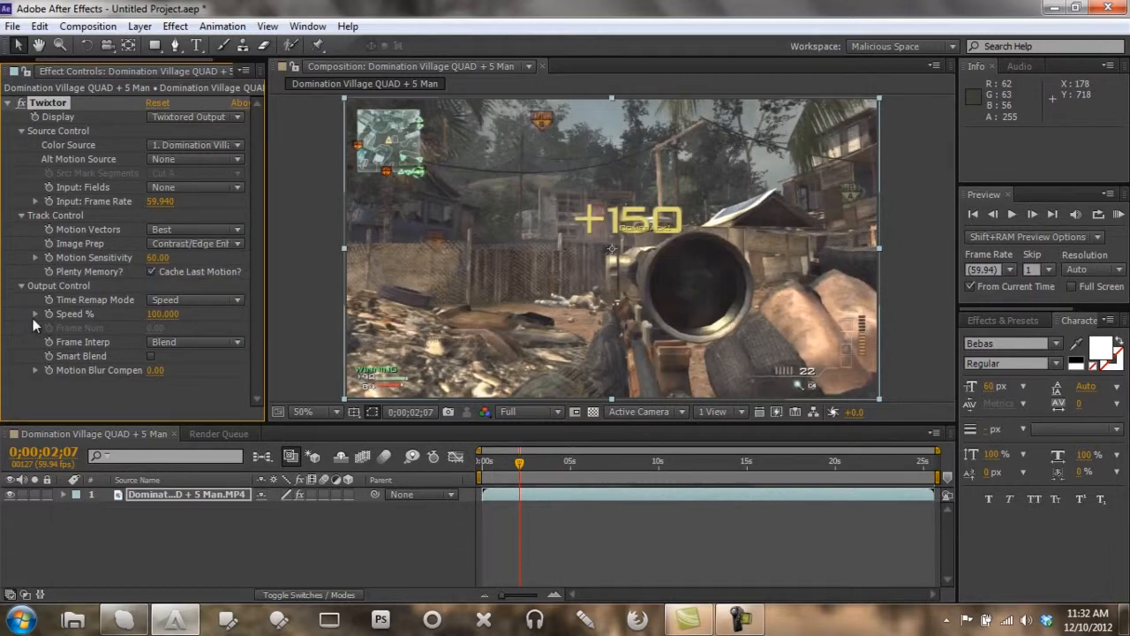
Keyframe Twixtor's Speed %, advancing one frame to 0;00;02;08 and setting the value to 1
click(1032, 215)
click(160, 315)
text(1)
key(Return)
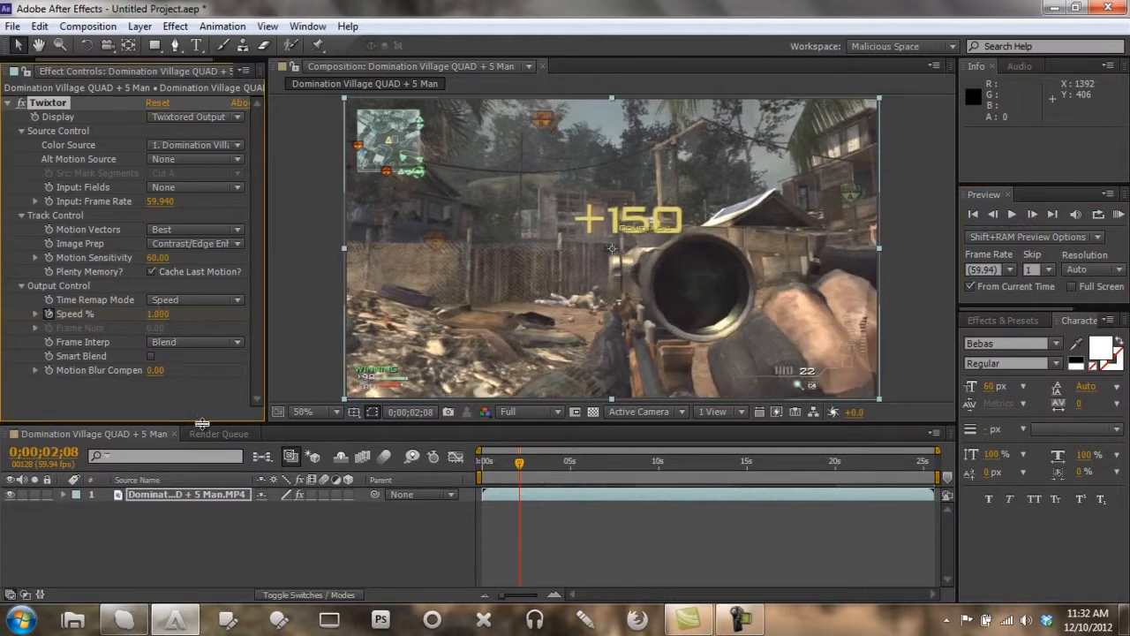
Enable frame blending for the clip layer and for the whole composition
click(311, 495)
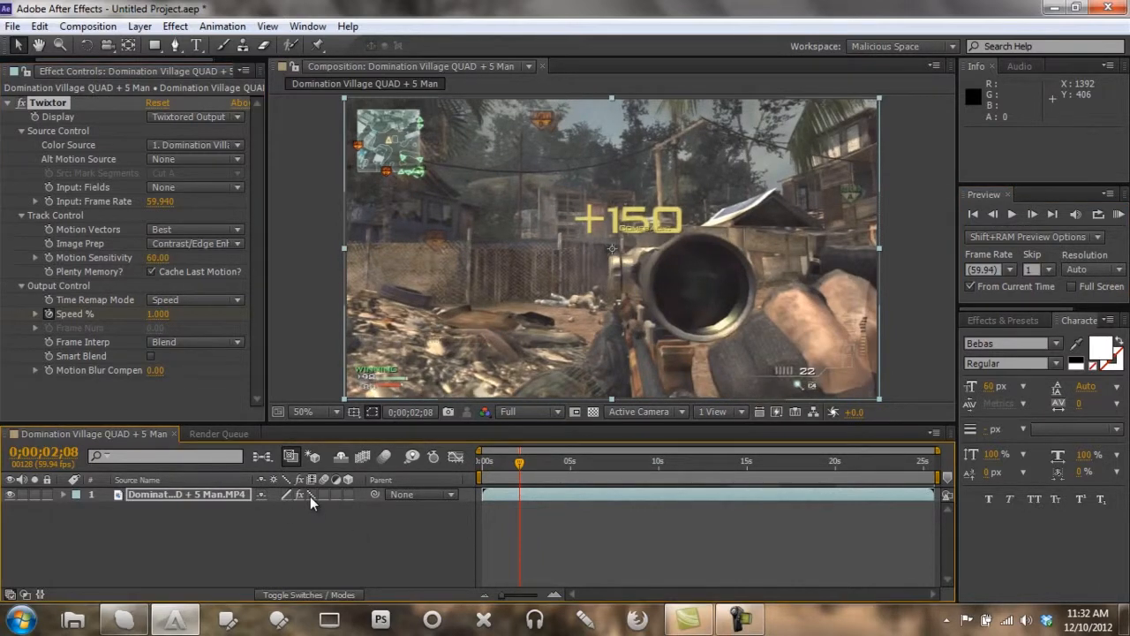
click(363, 456)
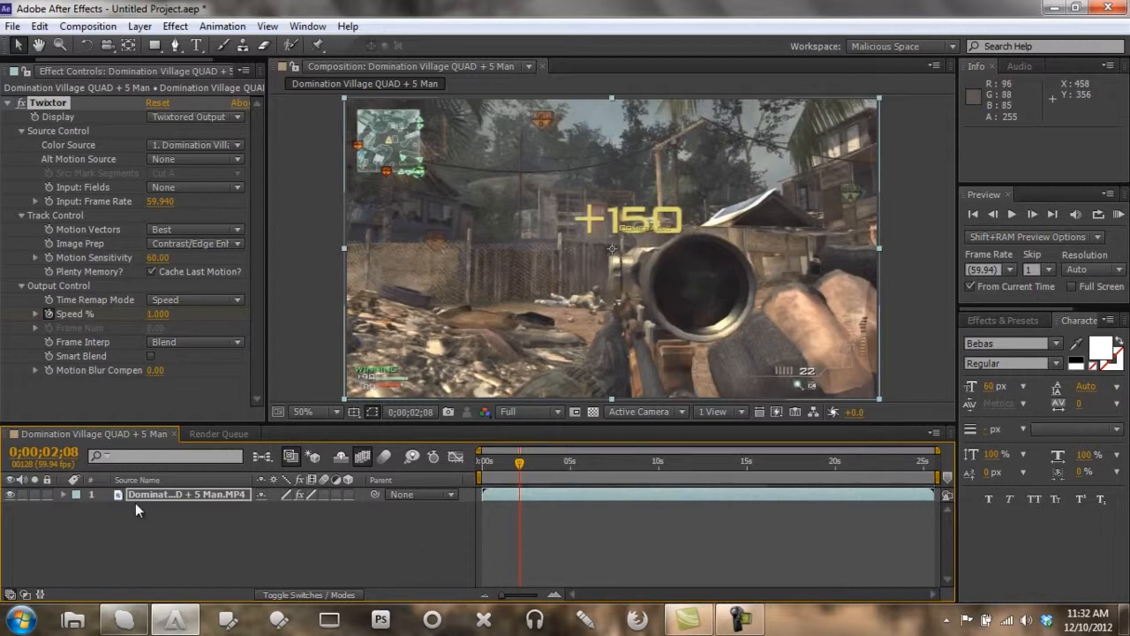
Duplicate the clip layer and trim the upper copy so it starts at 0;00;02;08
key(ctrl+v)
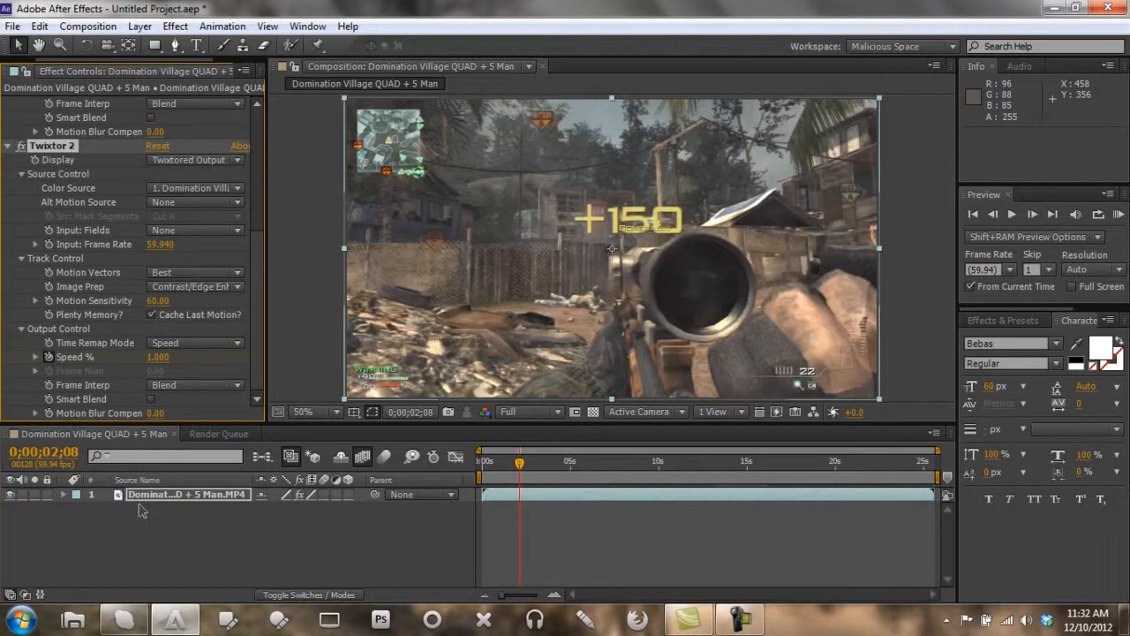
key(ctrl+z)
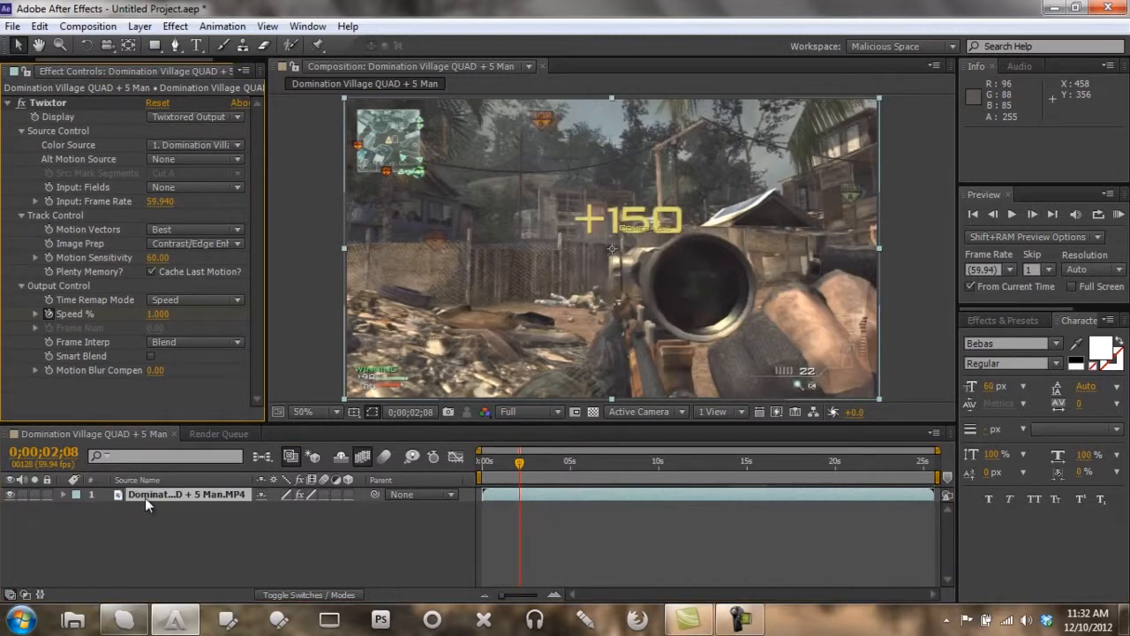
click(145, 497)
key(ctrl+d)
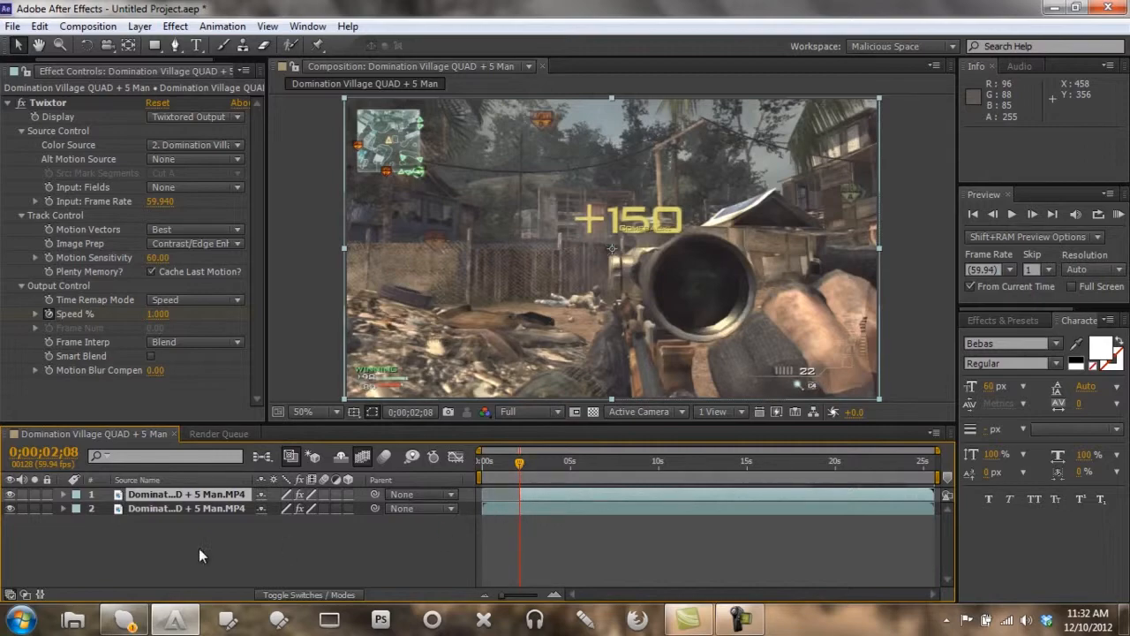
click(128, 621)
click(128, 622)
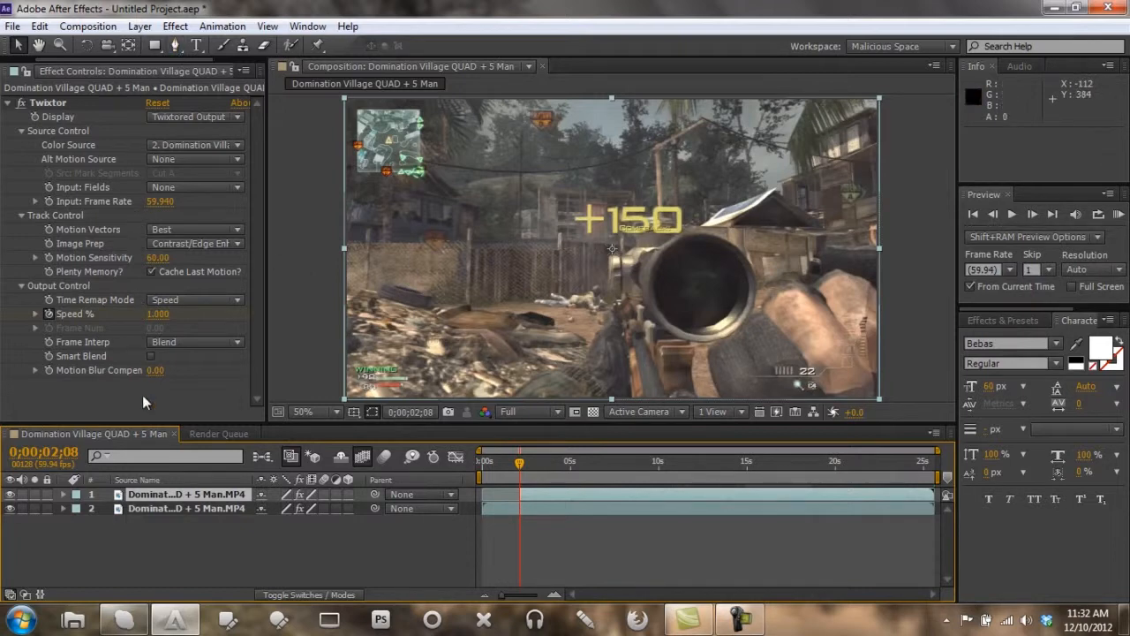
Pre-compose the upper clip layer, moving all attributes into the new composition and keeping the suggested name
click(200, 497)
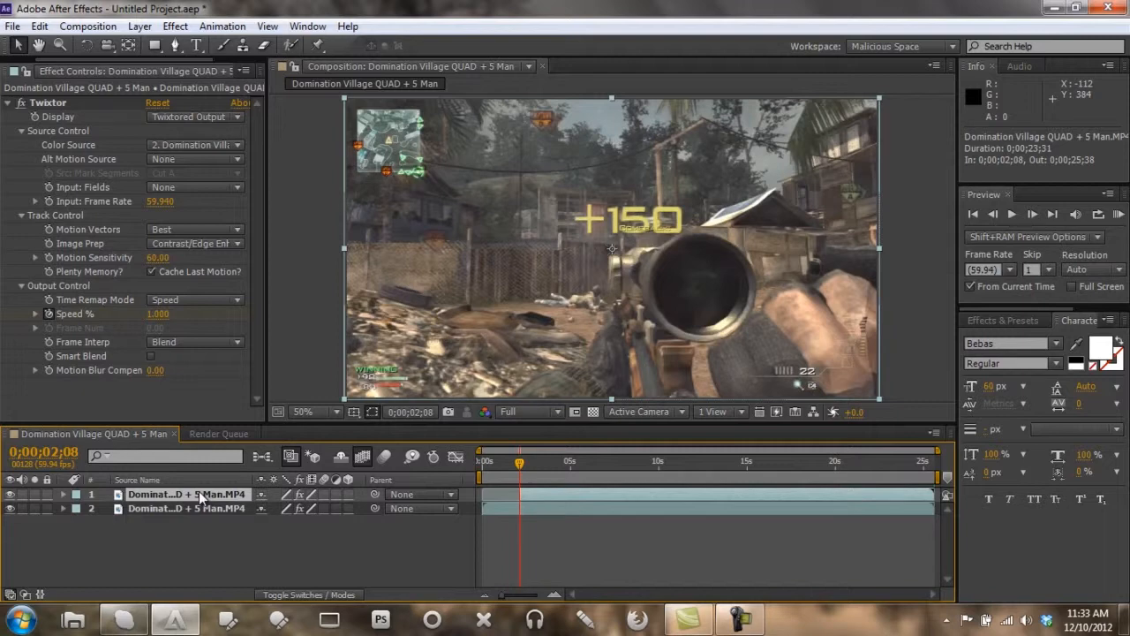
key(ctrl+shift+c)
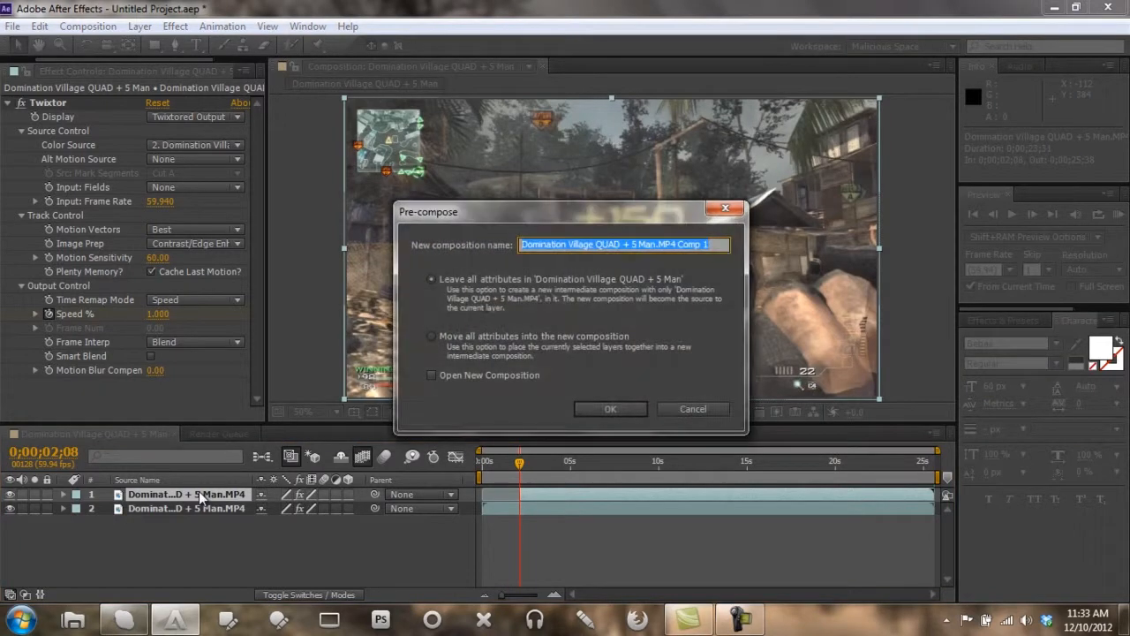
click(432, 337)
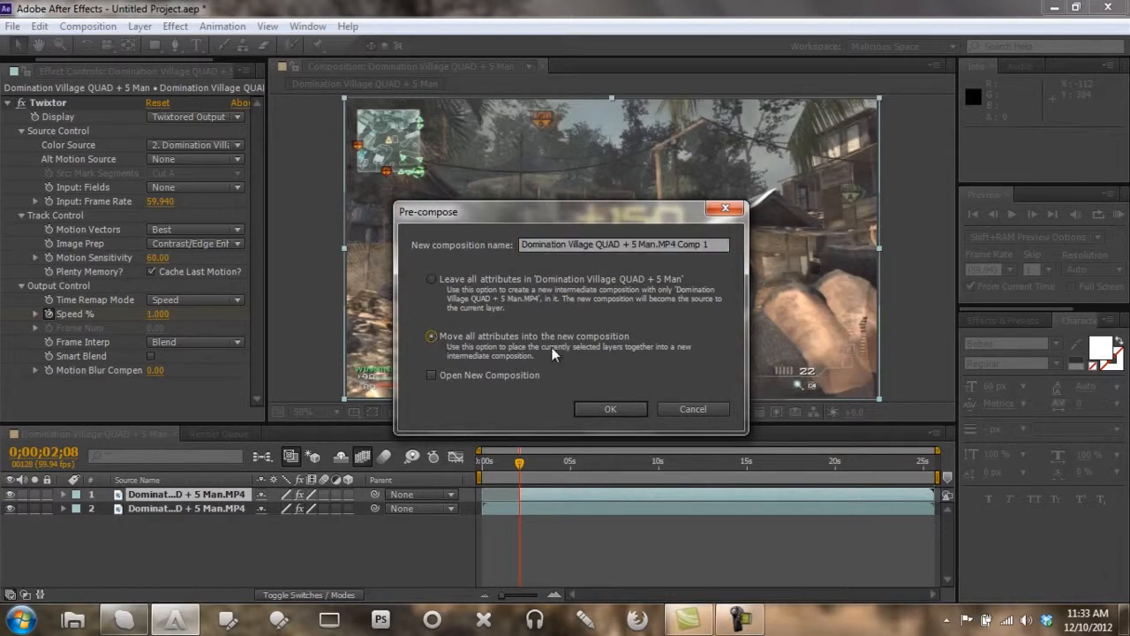
click(609, 408)
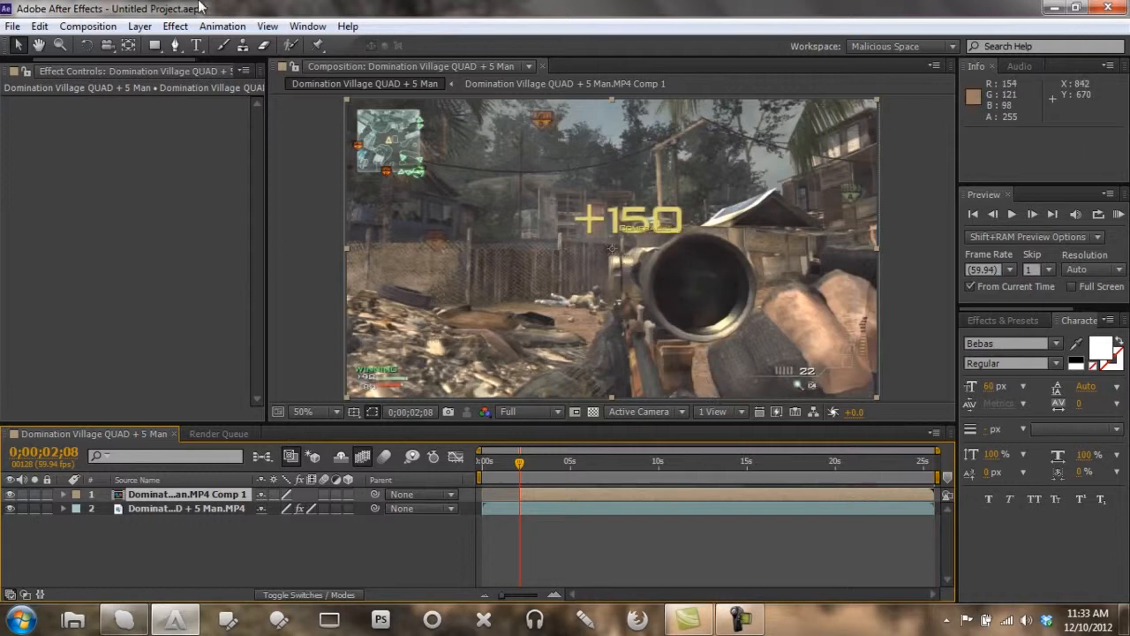
Start a Pen tool mask on the pre-composed layer at 100% magnification, tracing the camouflaged sleeve's upper edge from below the frame to the glove
click(173, 45)
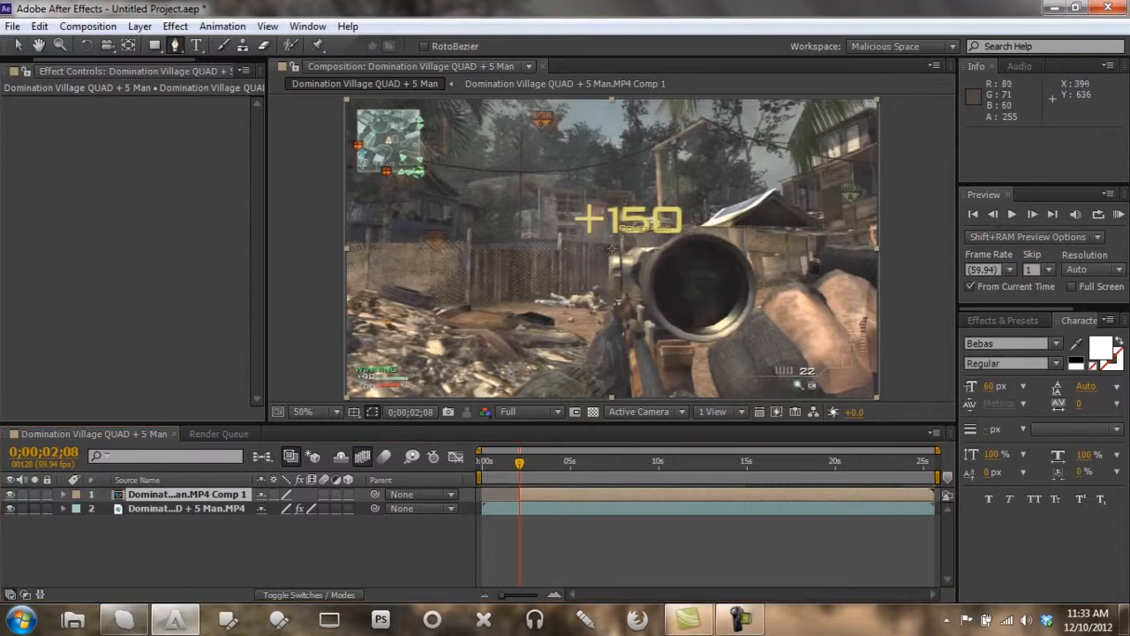
click(335, 412)
click(340, 283)
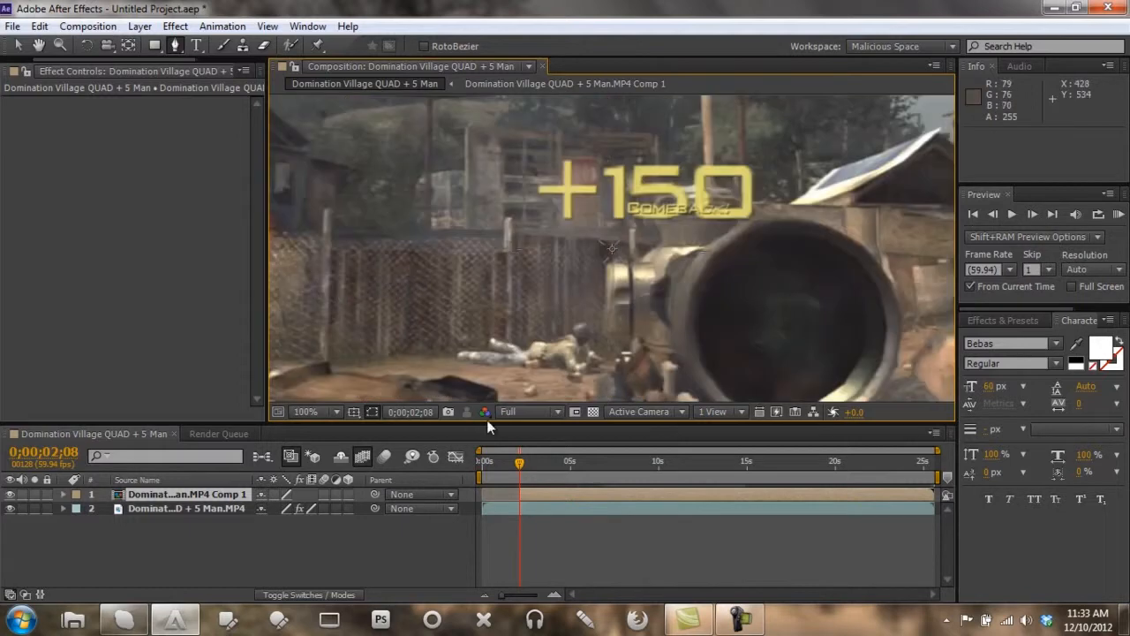
key(h)
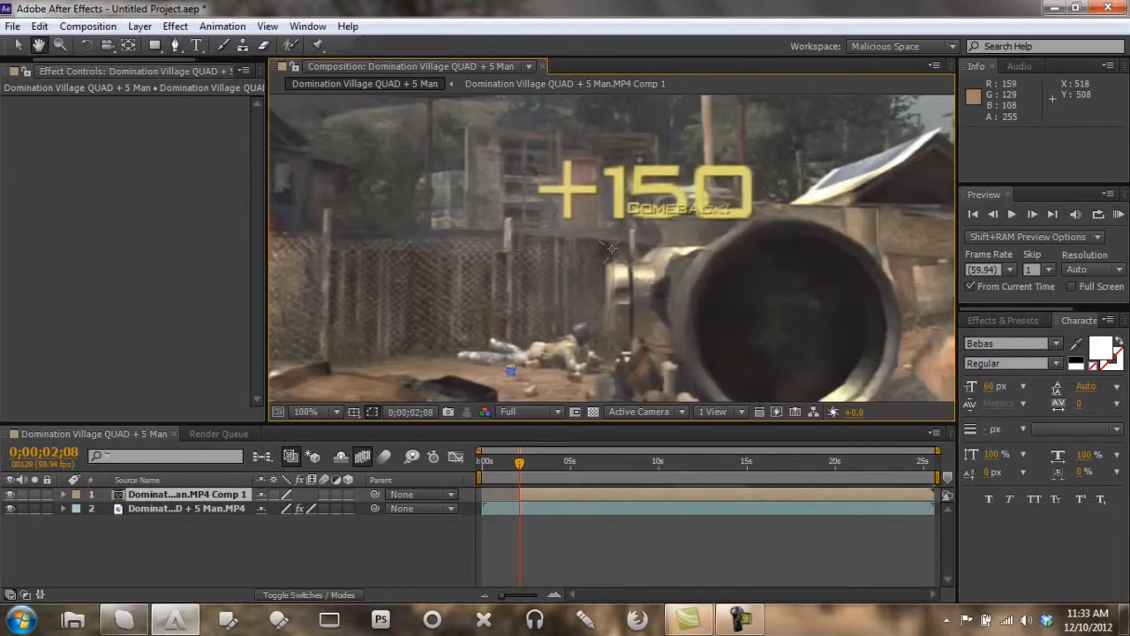
drag(510, 371, 550, 199)
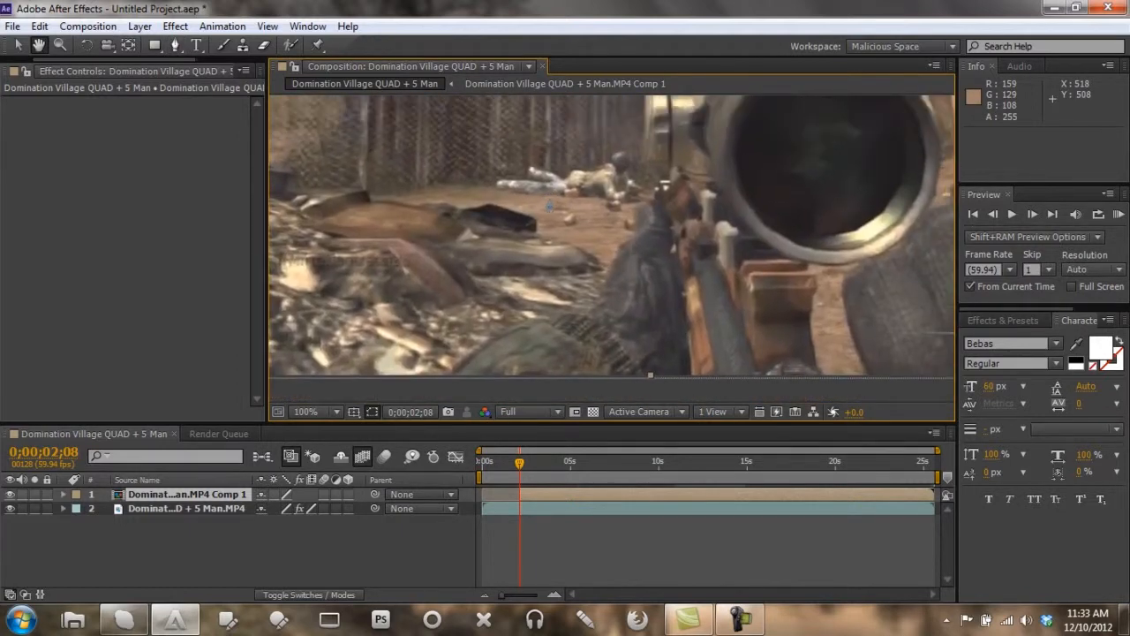
key(g)
click(423, 389)
click(448, 371)
click(469, 352)
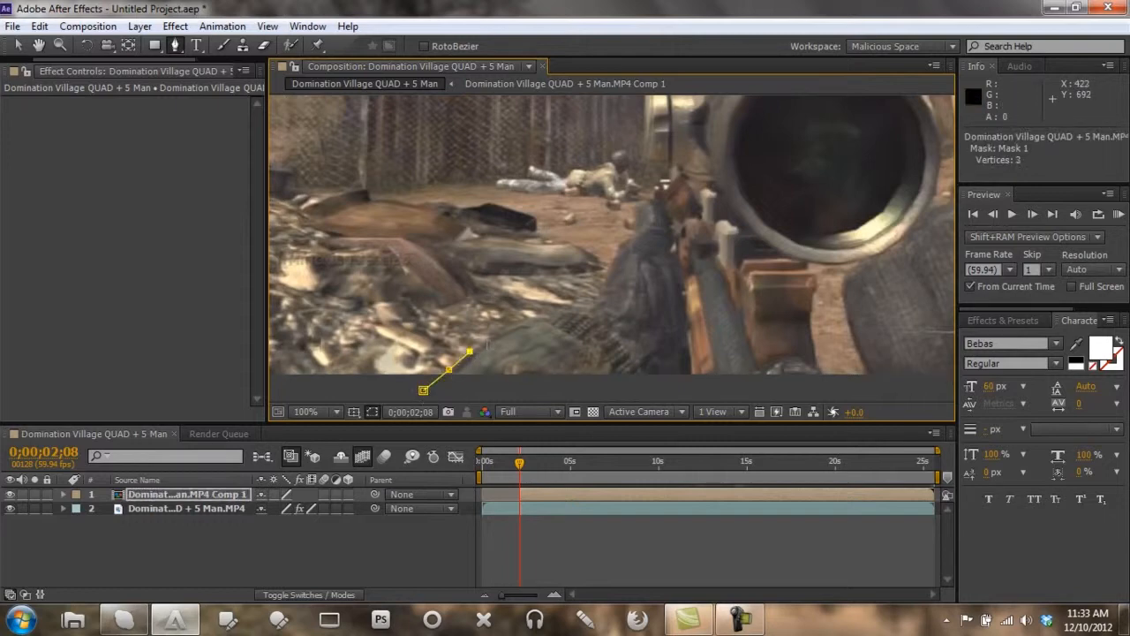
click(512, 325)
click(536, 316)
click(551, 314)
click(565, 309)
click(585, 313)
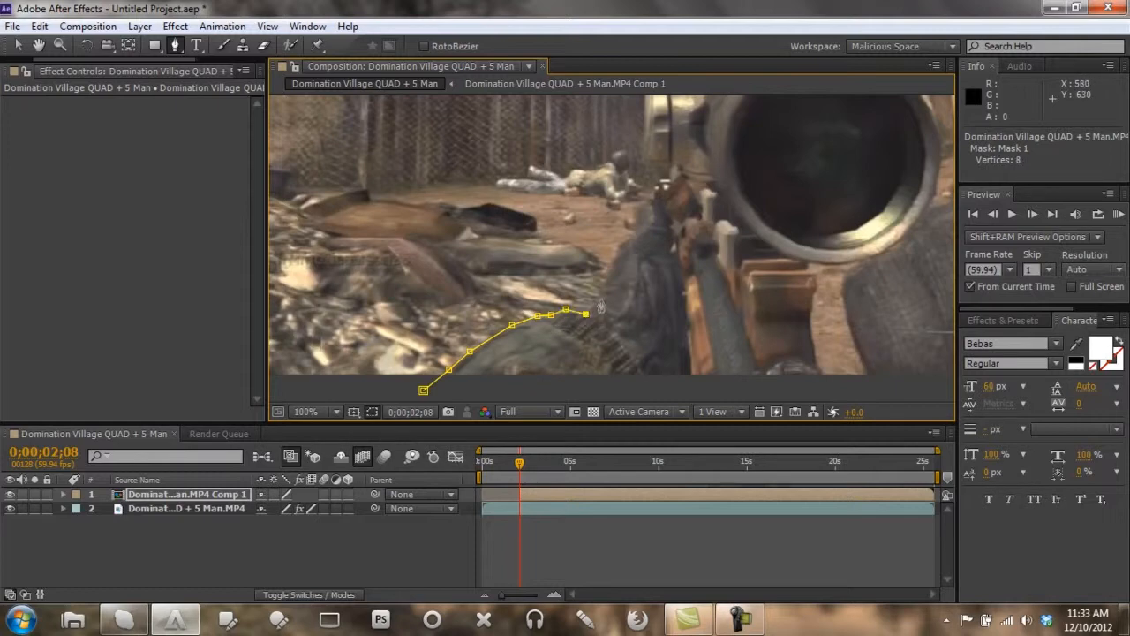
Continue the mask outline up the gloved hand's outer edge, placing its latest point just beside the top of the glove
click(598, 294)
click(616, 244)
click(630, 235)
click(647, 225)
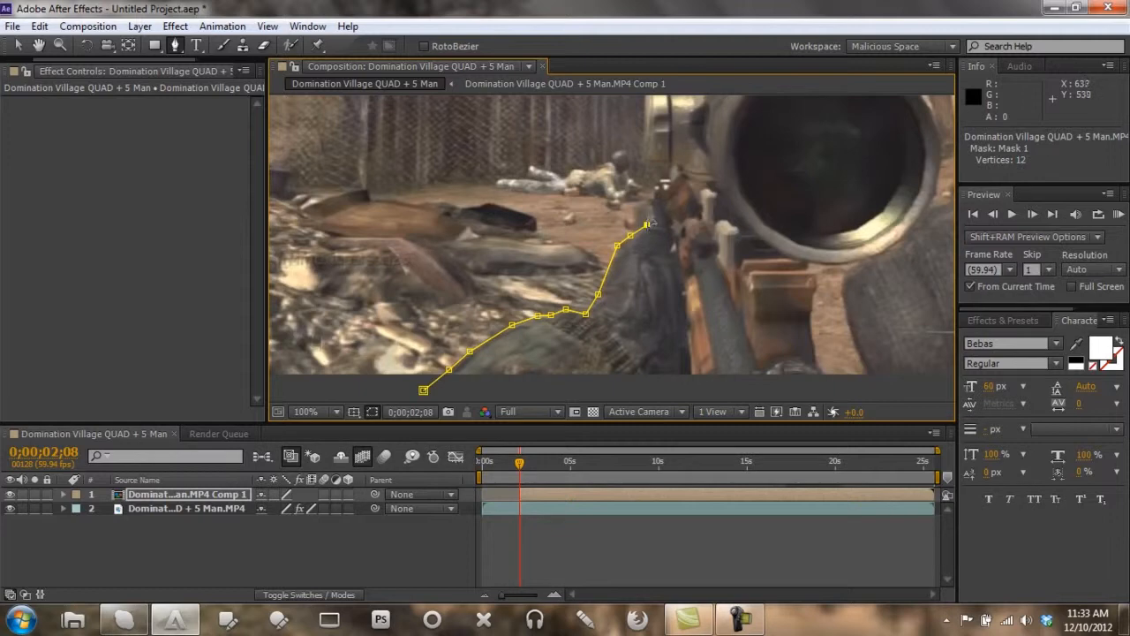
click(647, 227)
drag(647, 228, 636, 221)
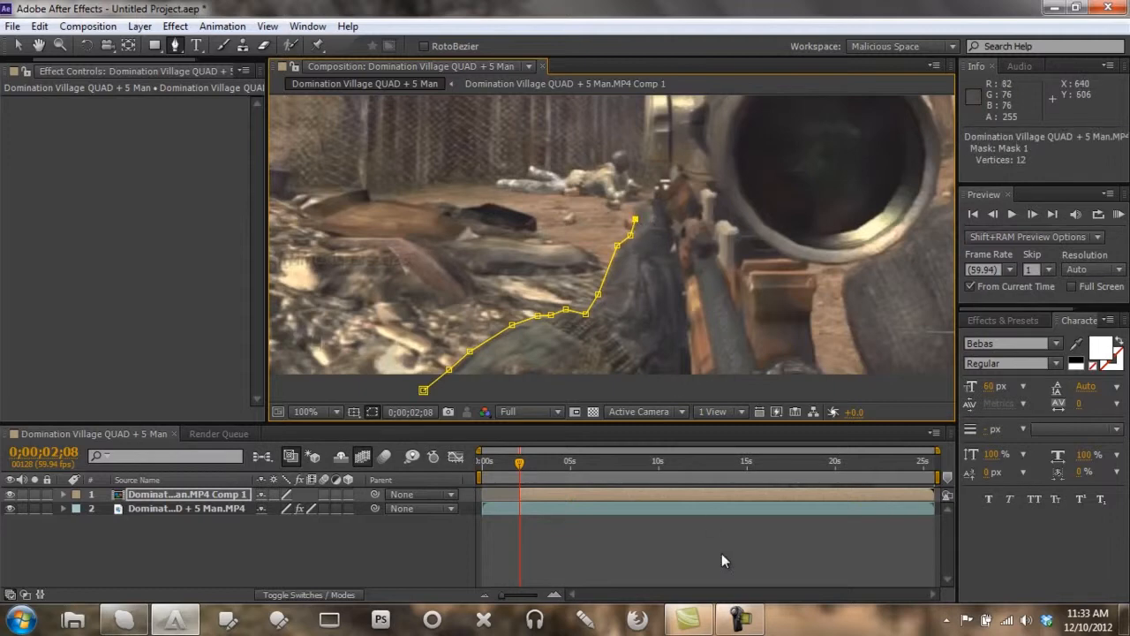
click(740, 617)
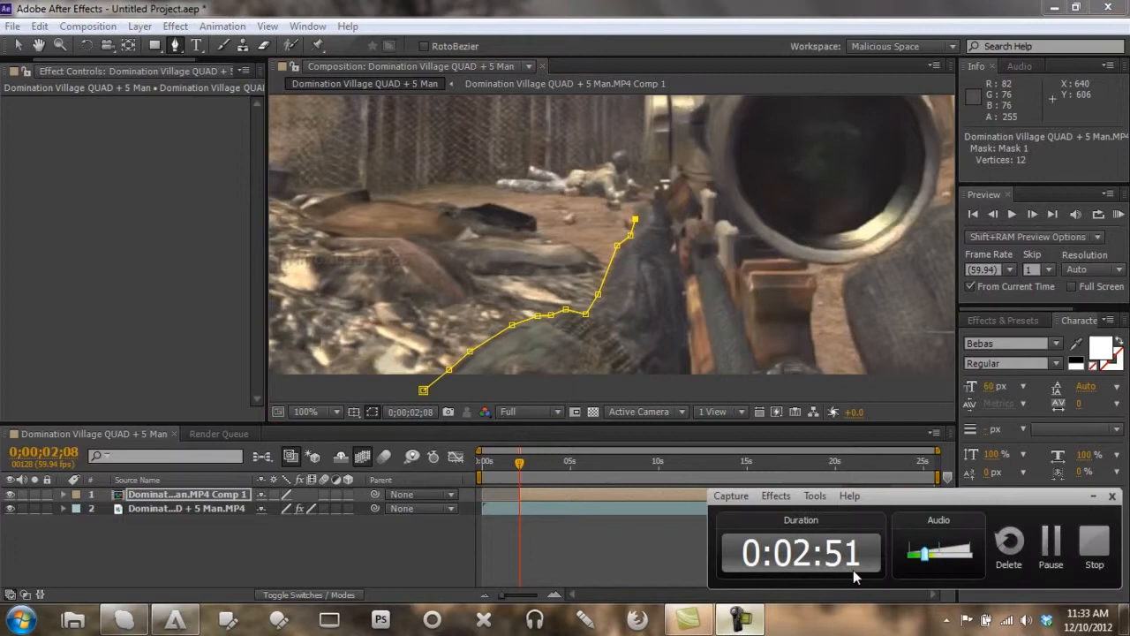
click(1050, 545)
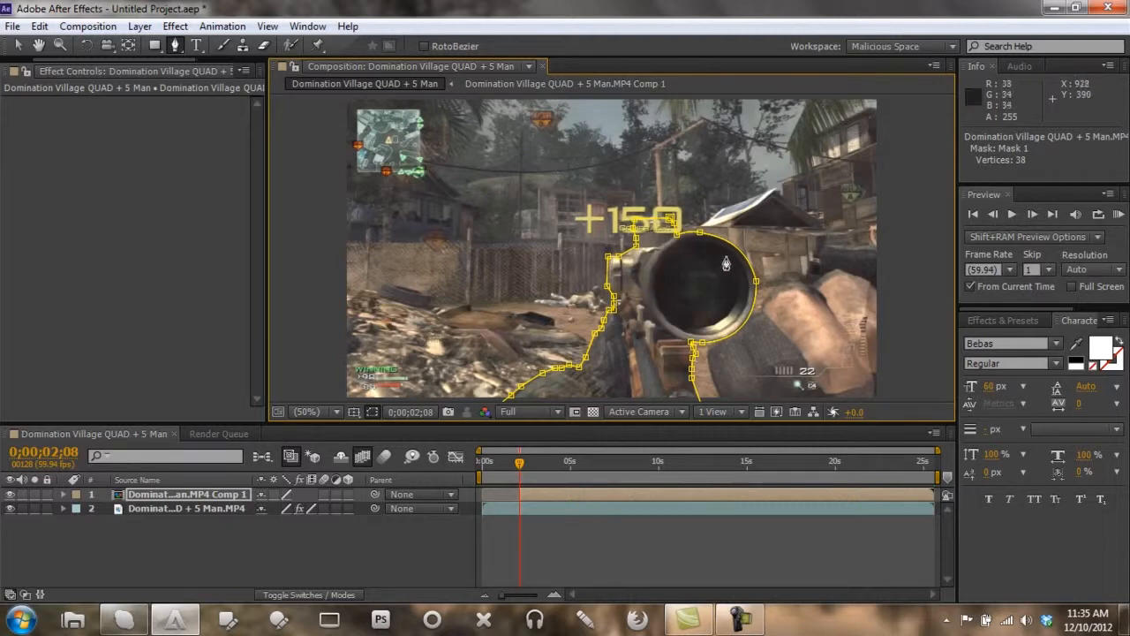
Reveal the pre-composed layer's mask and change the Mask 1 outline colour to blue
click(157, 496)
key(m)
click(106, 508)
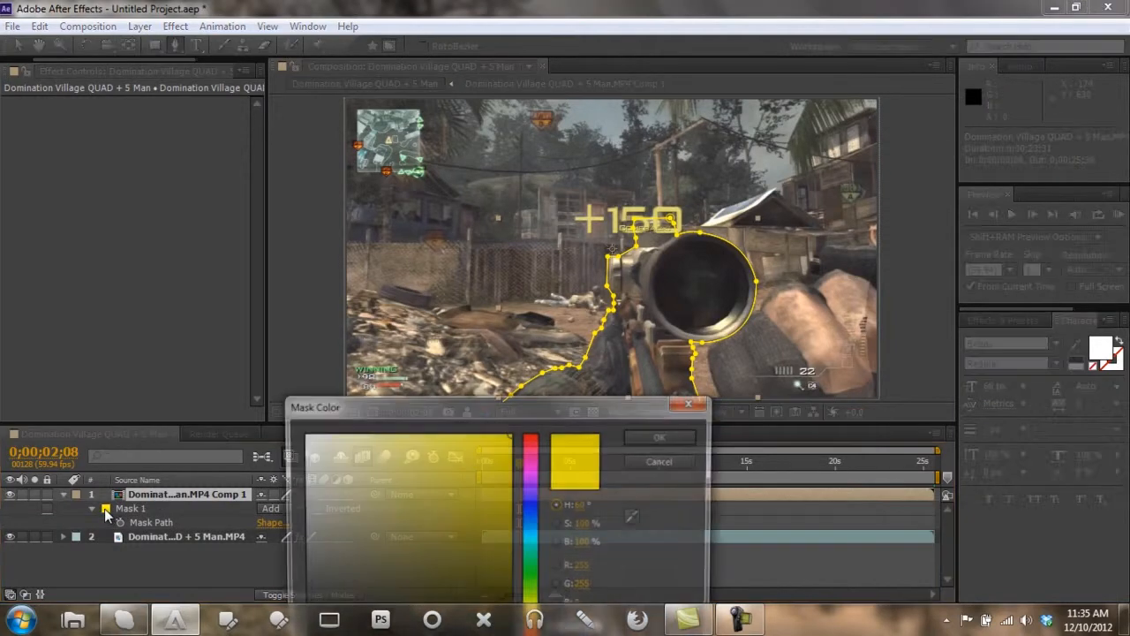
click(531, 501)
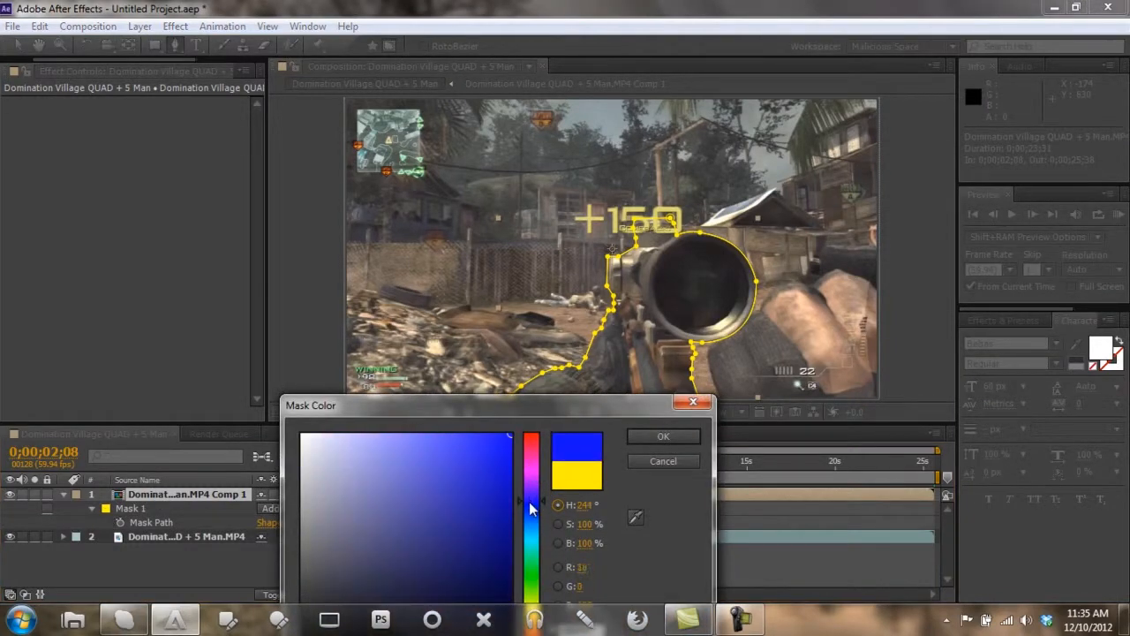
click(653, 437)
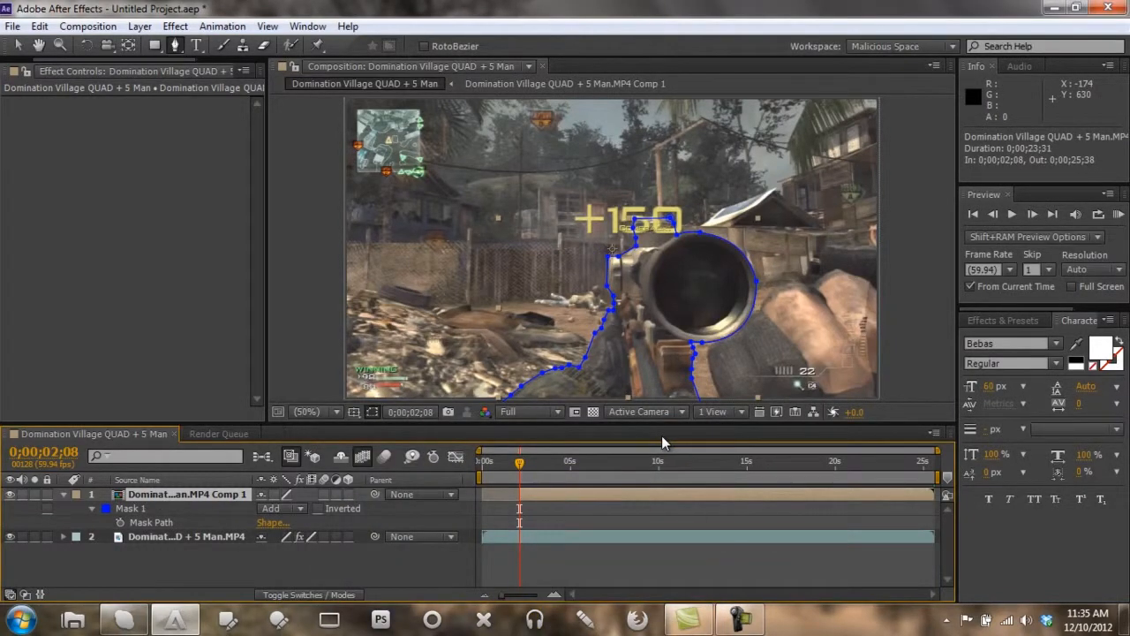
click(384, 578)
Add the Distort effect Offset to the lower clip layer
click(201, 496)
click(184, 535)
right_click(184, 535)
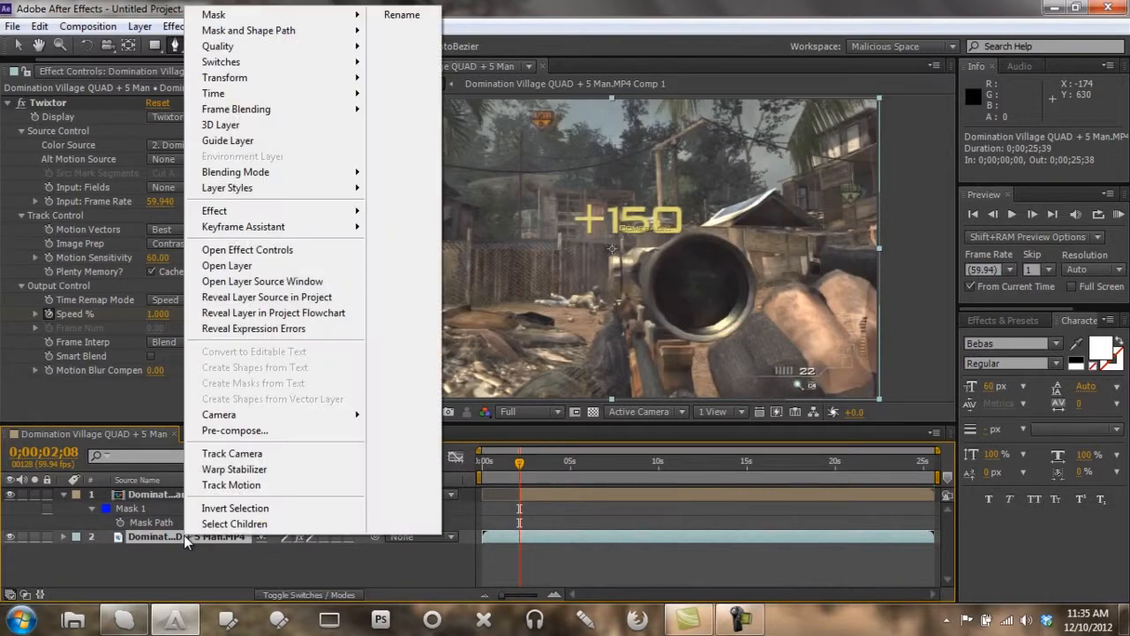
mouse_move(323, 211)
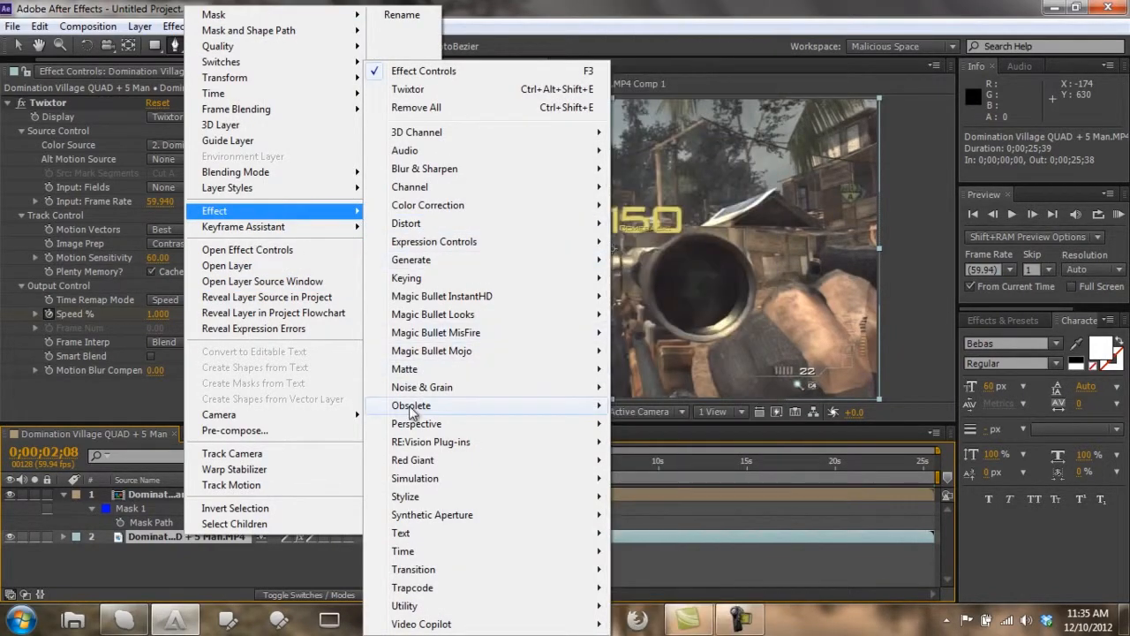
mouse_move(598, 222)
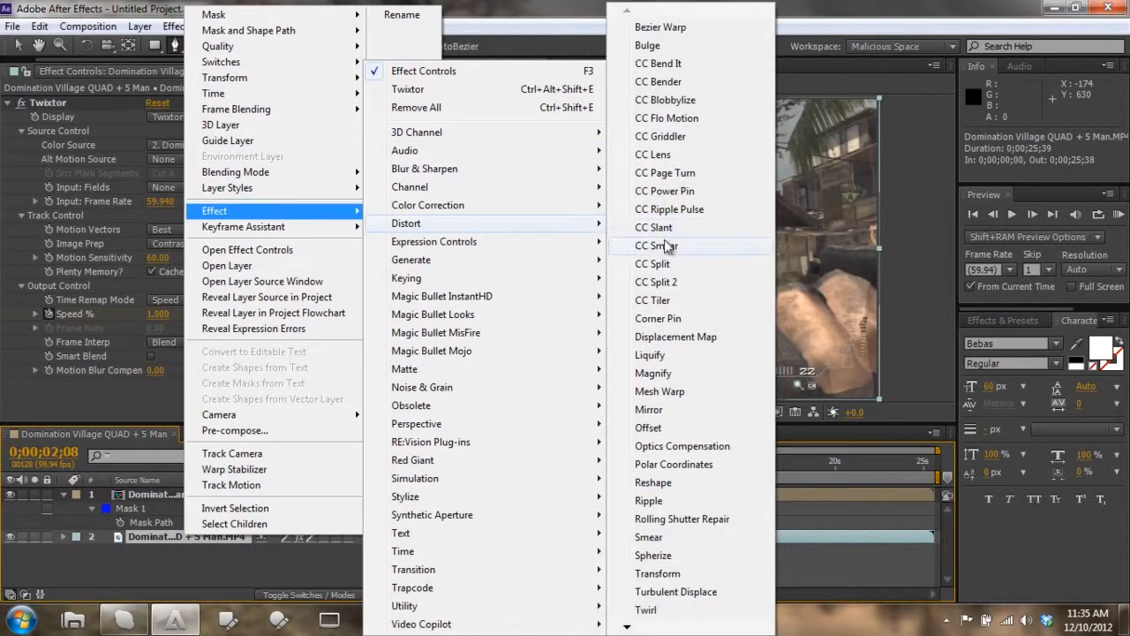
key(v)
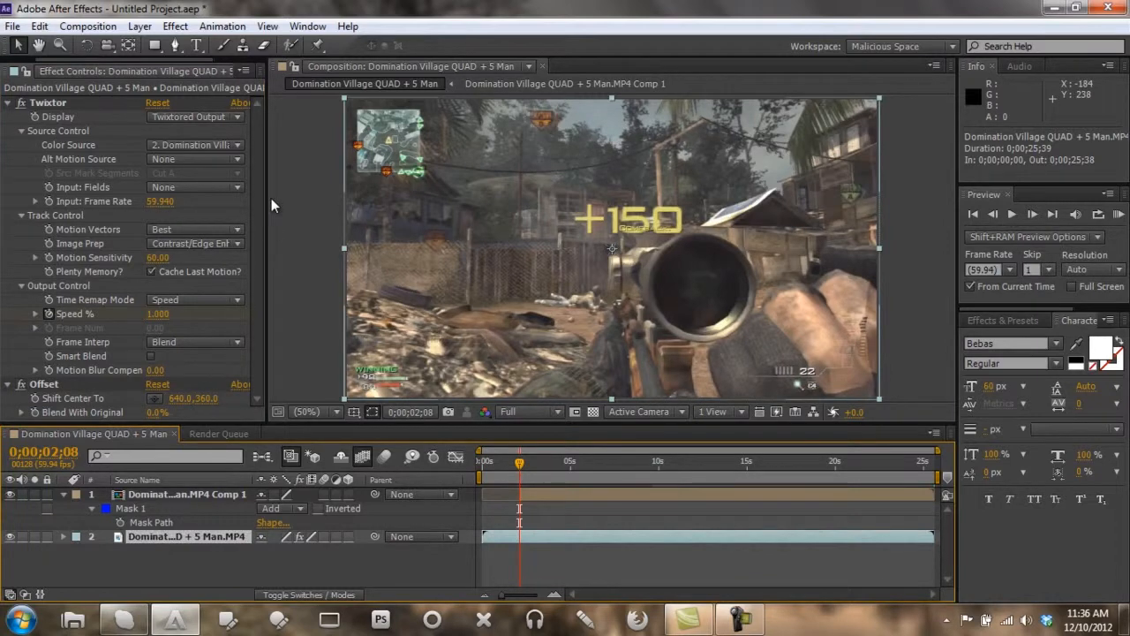
Start keyframing Offset's Shift Center To at 0;00;02;08 and move the current time to 0;00;03;03
click(35, 399)
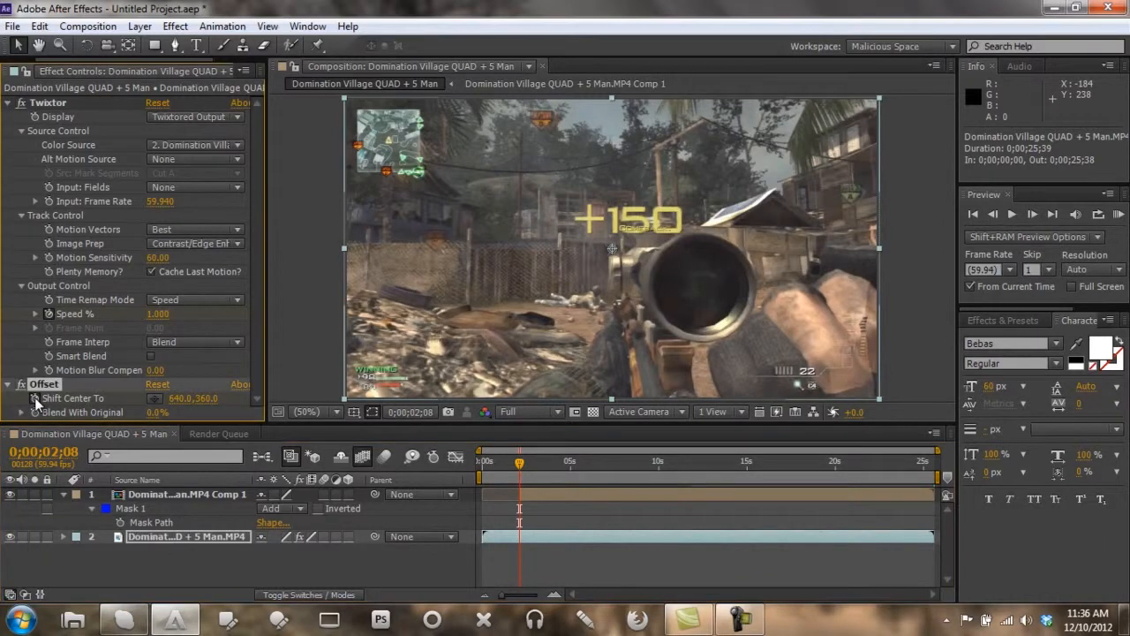
click(516, 465)
click(535, 466)
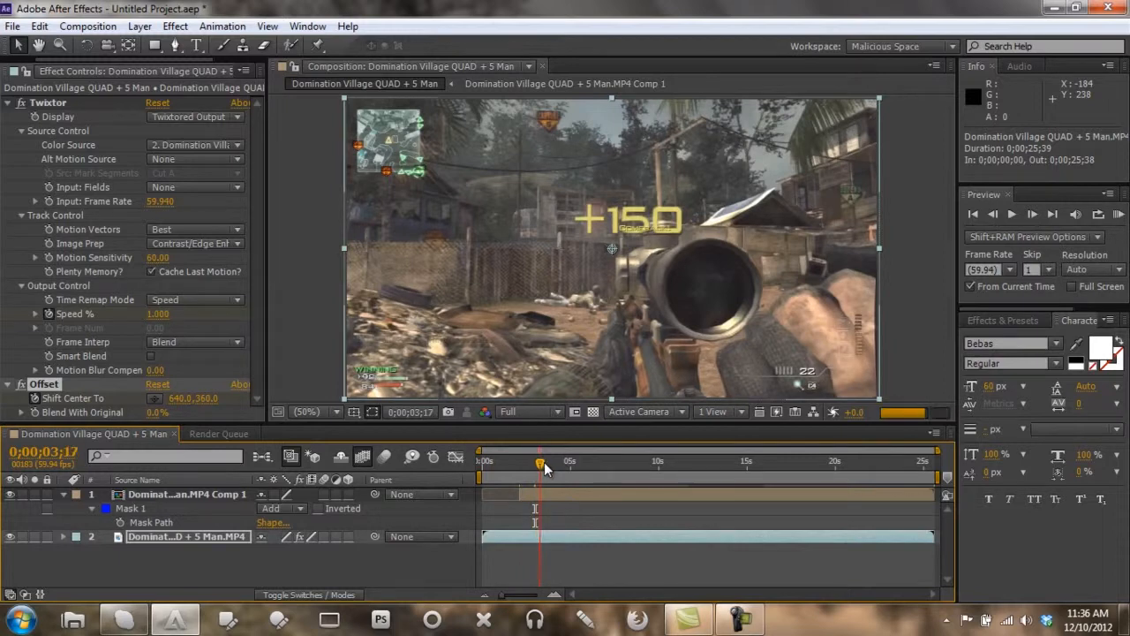
click(545, 468)
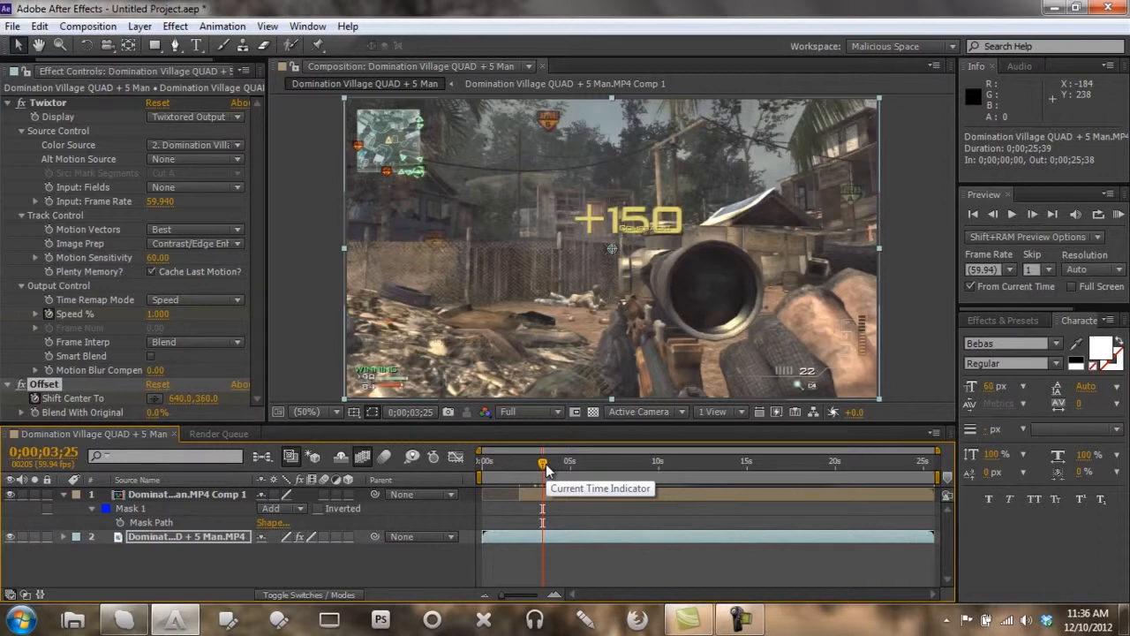
mouse_move(546, 469)
mouse_down()
mouse_move(531, 470)
mouse_move(541, 467)
mouse_up()
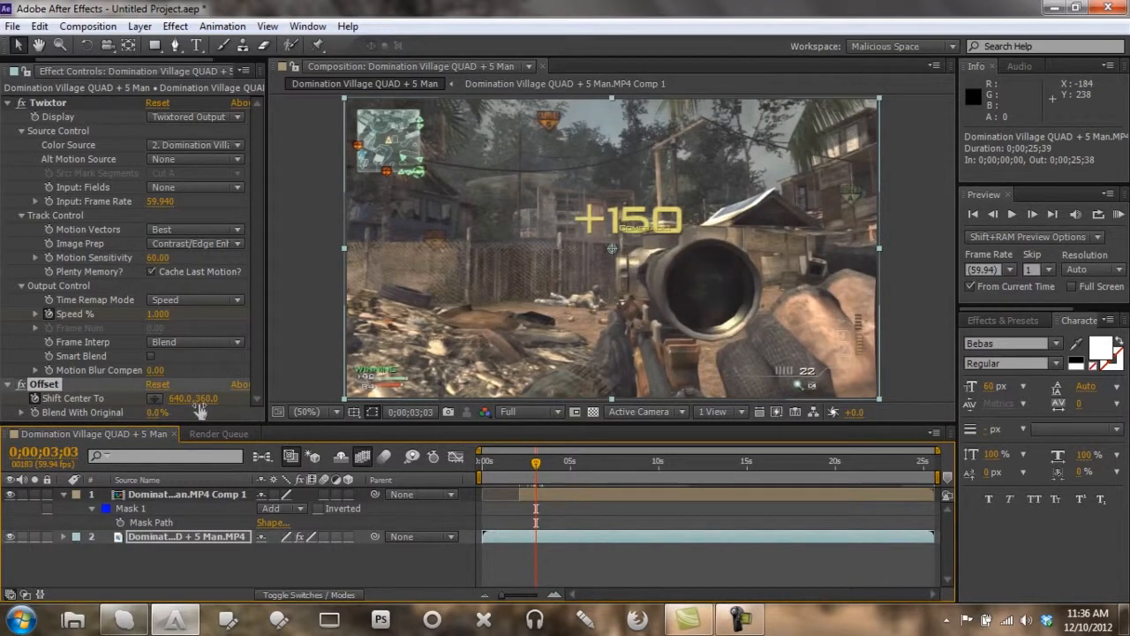
Try shifting the Offset centre horizontally to 531 and then vertically, restoring it to 640, 360
drag(179, 398, 76, 404)
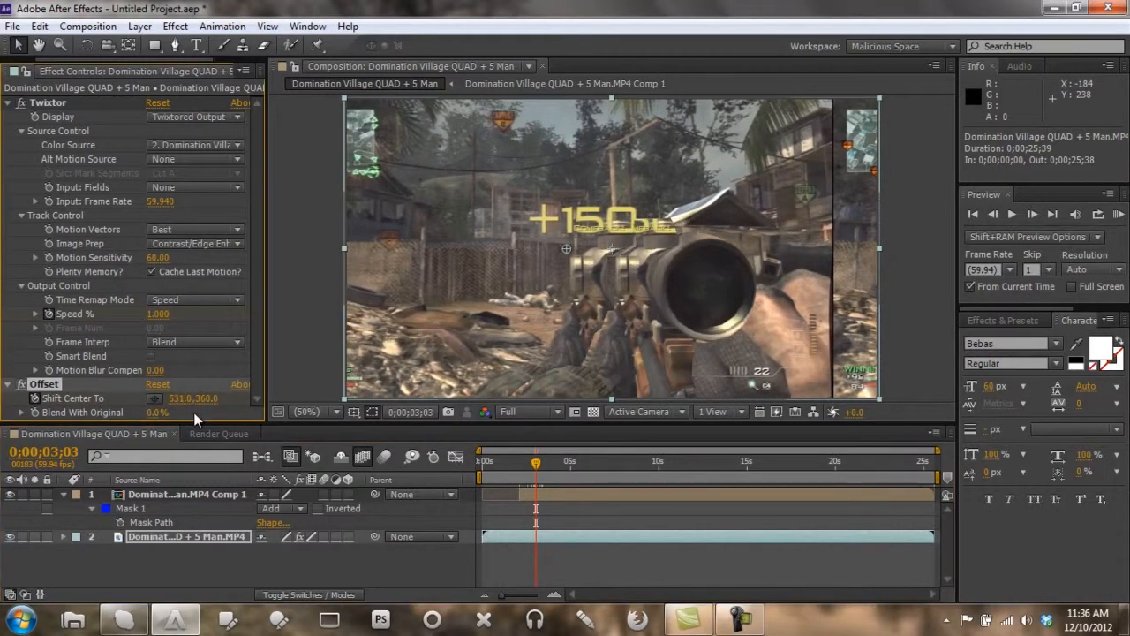
click(181, 398)
text(640)
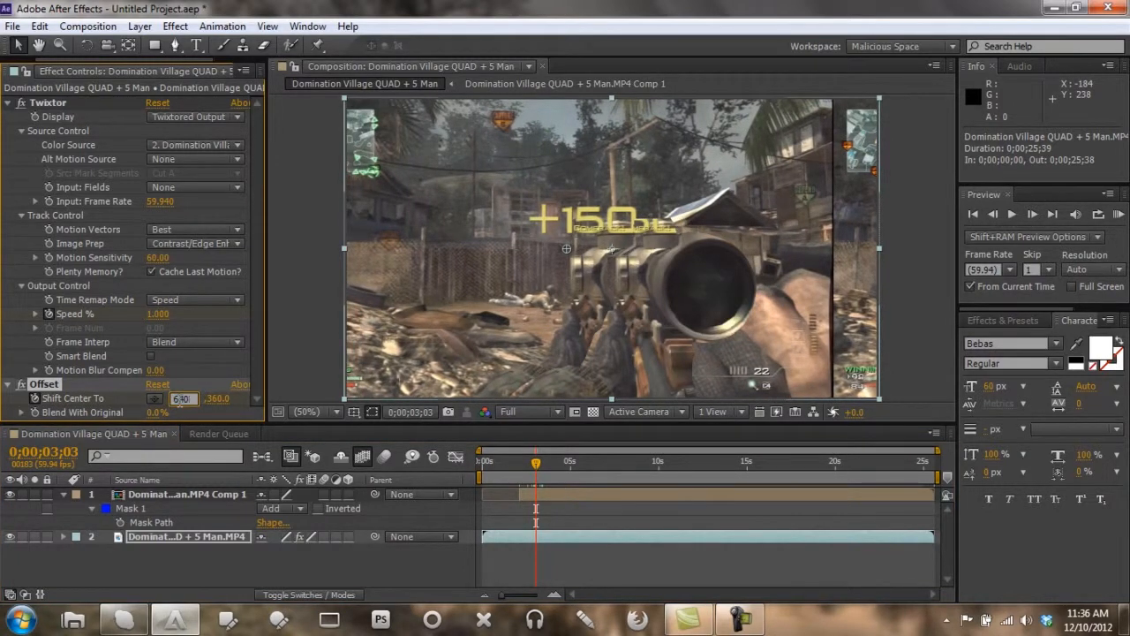
key(Tab)
text(481)
key(Return)
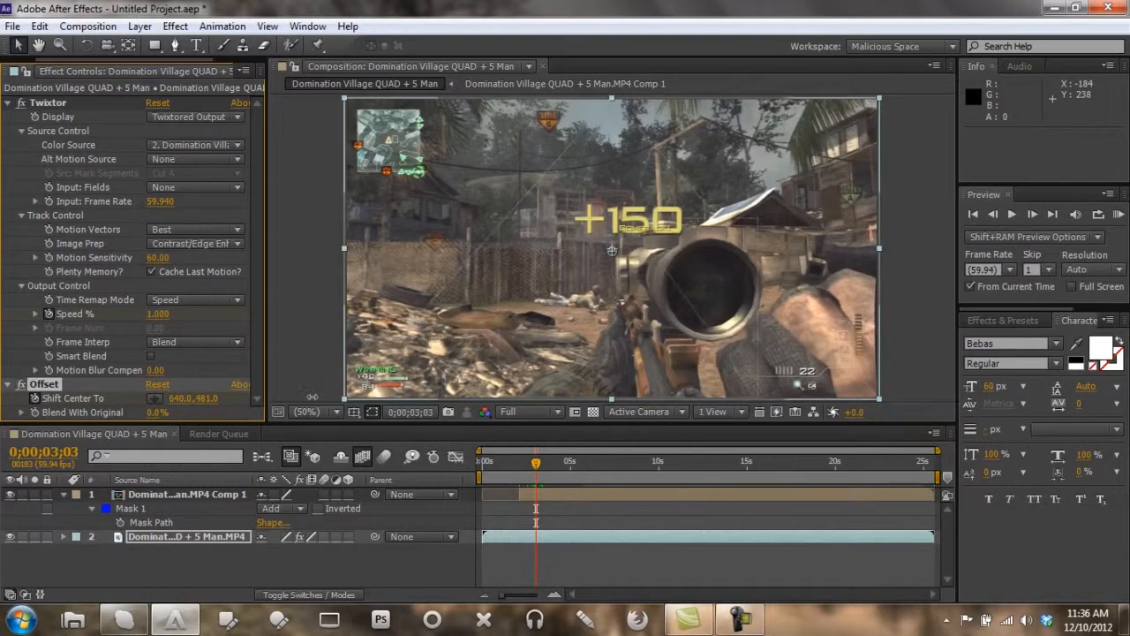
click(204, 399)
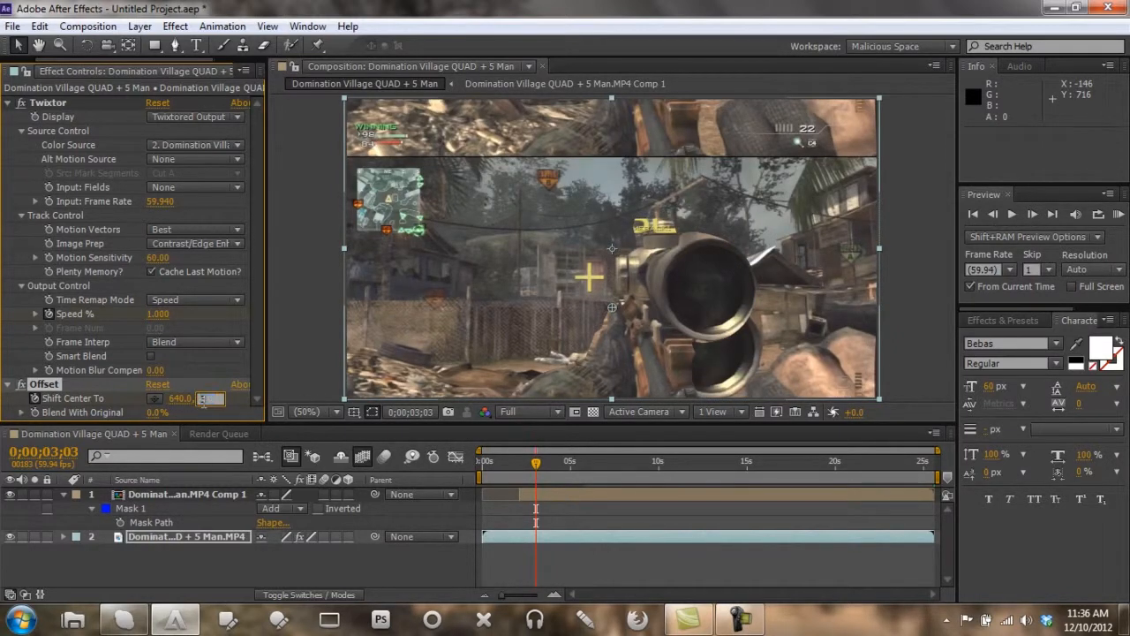
text(360)
key(Return)
Set the vertical value of Offset's Shift Center To to 1800 at 0;00;03;03, then preview the following frames up to 0;00;03;23
click(204, 400)
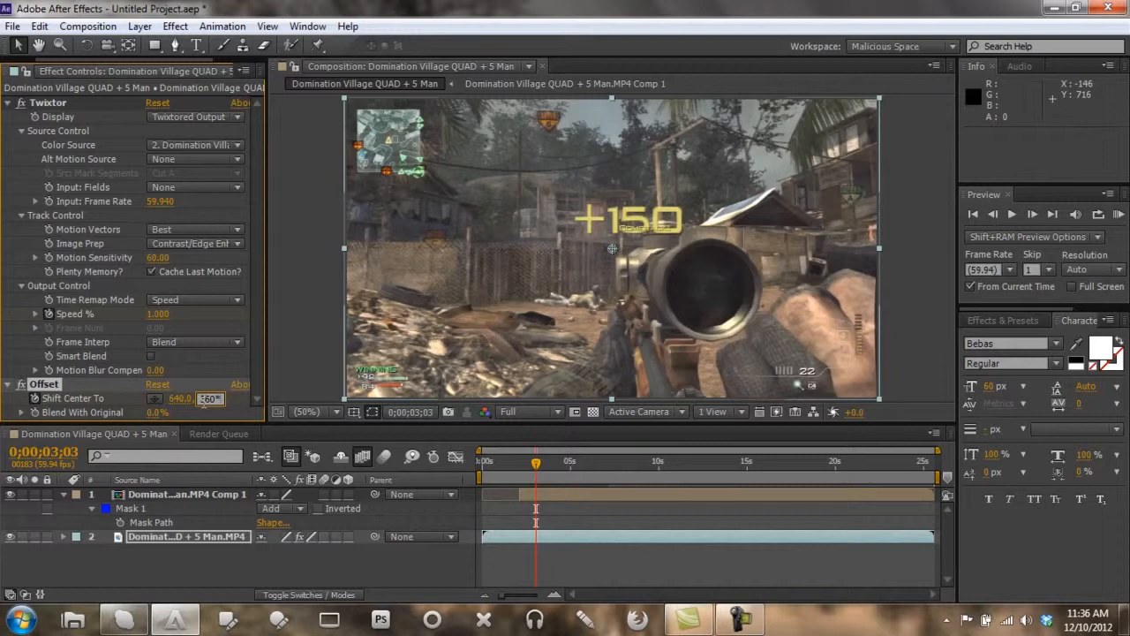
key(Return)
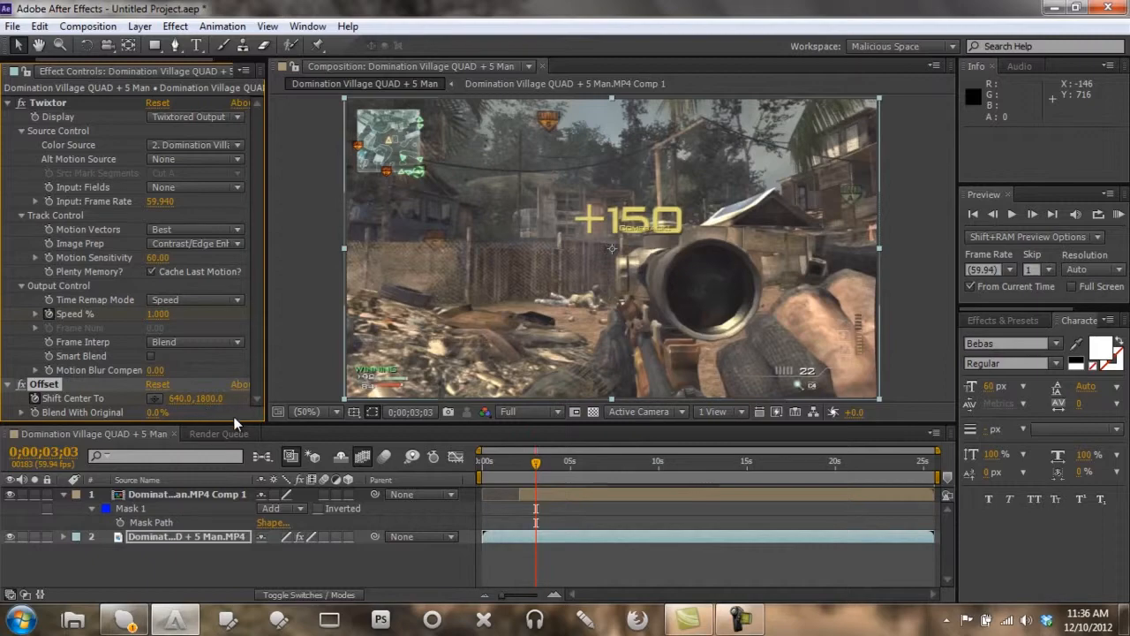
mouse_move(535, 463)
mouse_down()
mouse_move(527, 467)
mouse_move(544, 475)
mouse_move(523, 475)
mouse_move(542, 475)
mouse_up()
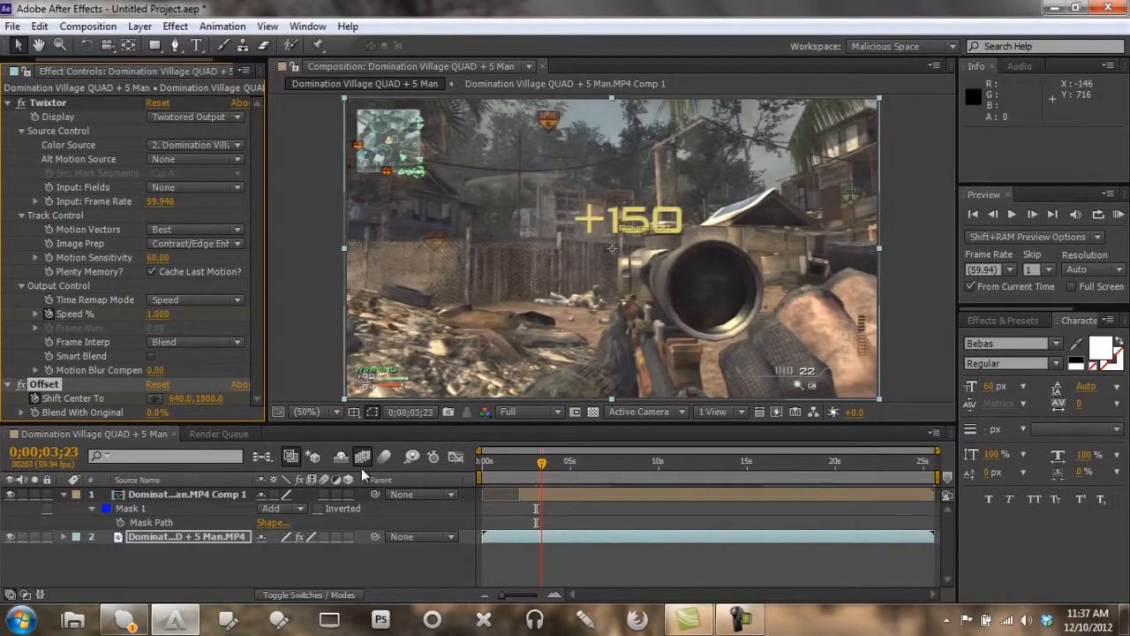
Return to 0;00;02;08 and start keyframing the Mask Path of Mask 1 there
drag(541, 468, 519, 468)
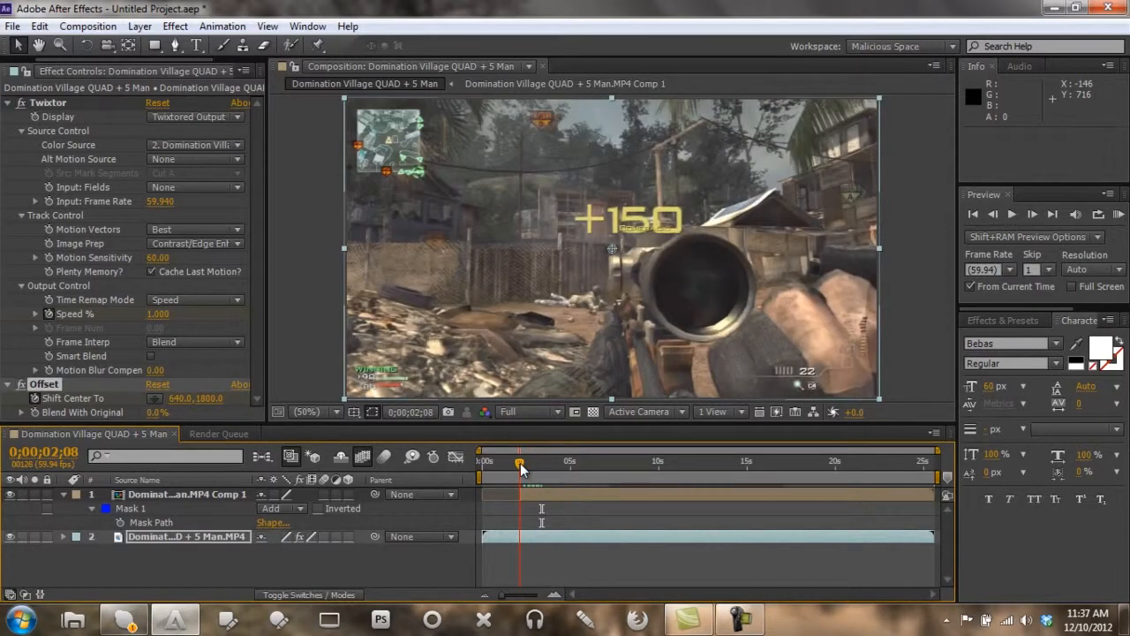
click(140, 505)
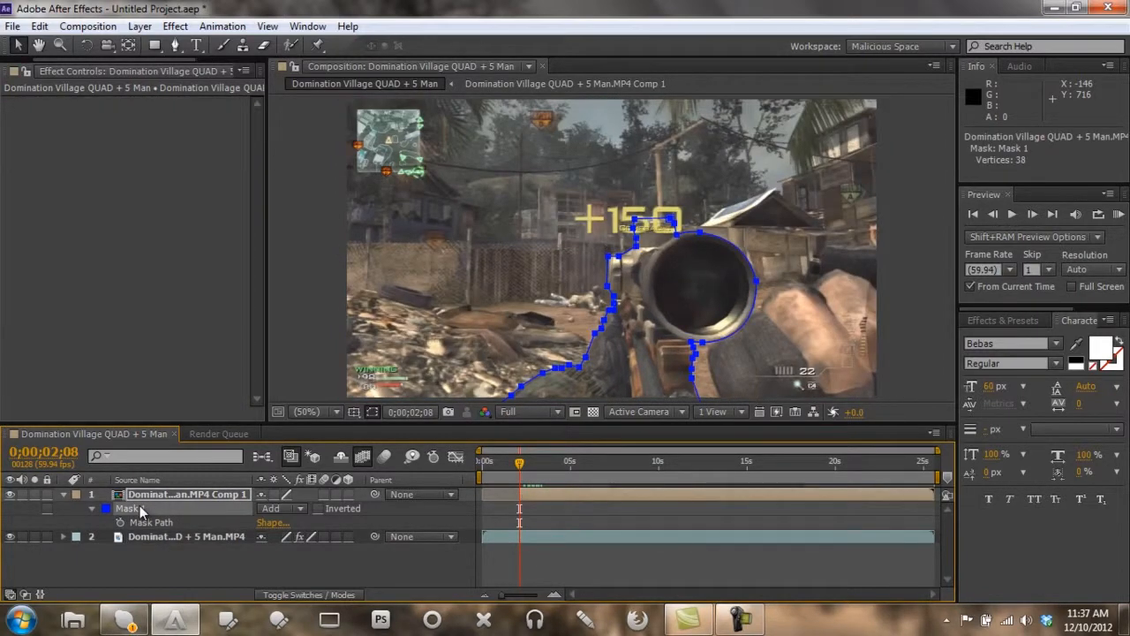
click(121, 523)
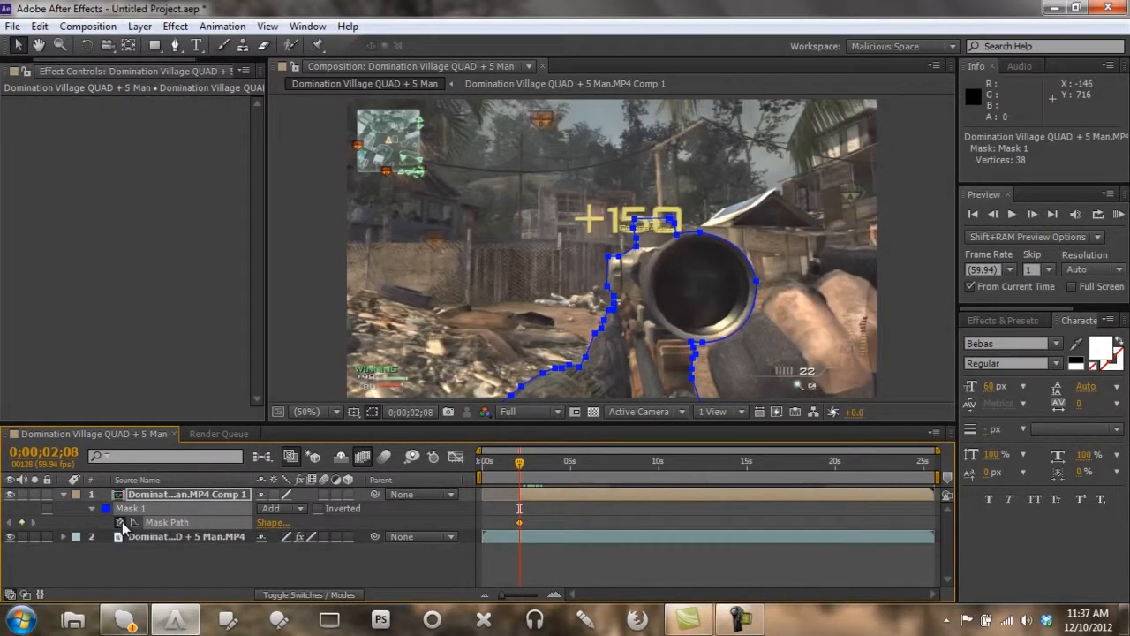
Reveal the lower clip layer's keyframed properties and go to the second Shift Center To keyframe at 0;00;03;03
click(192, 537)
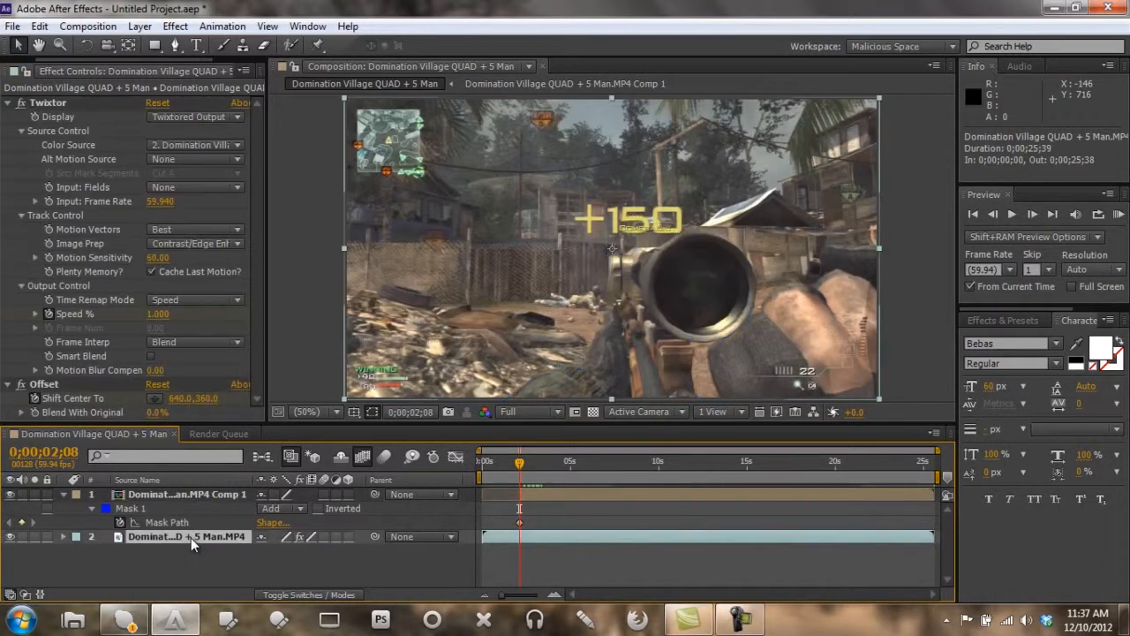
key(u)
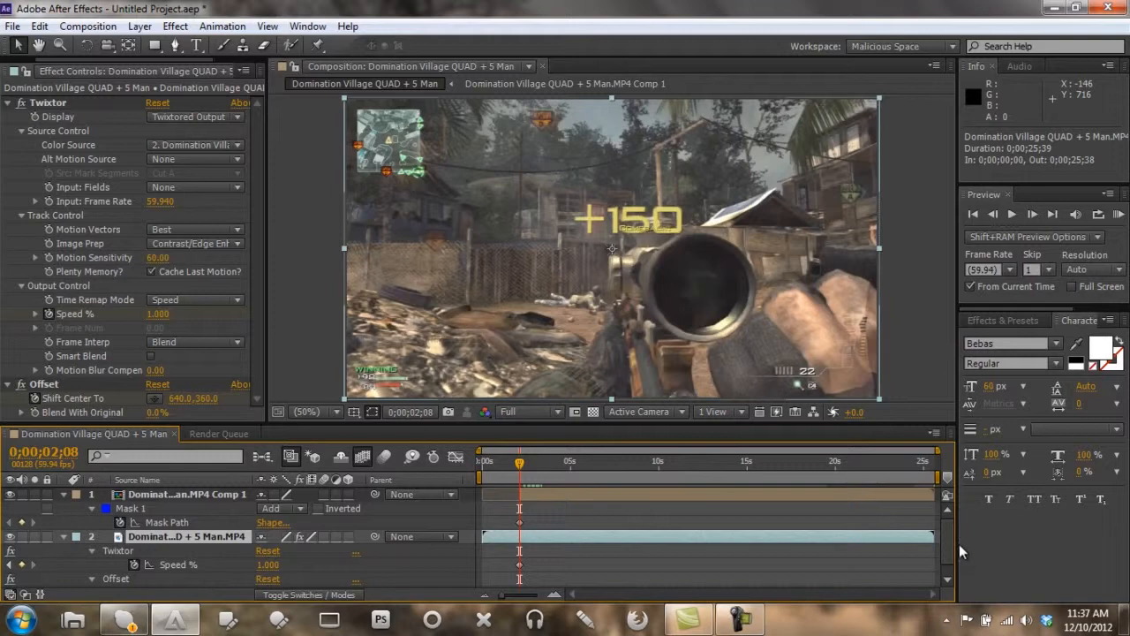
scroll(952, 536, down, 1)
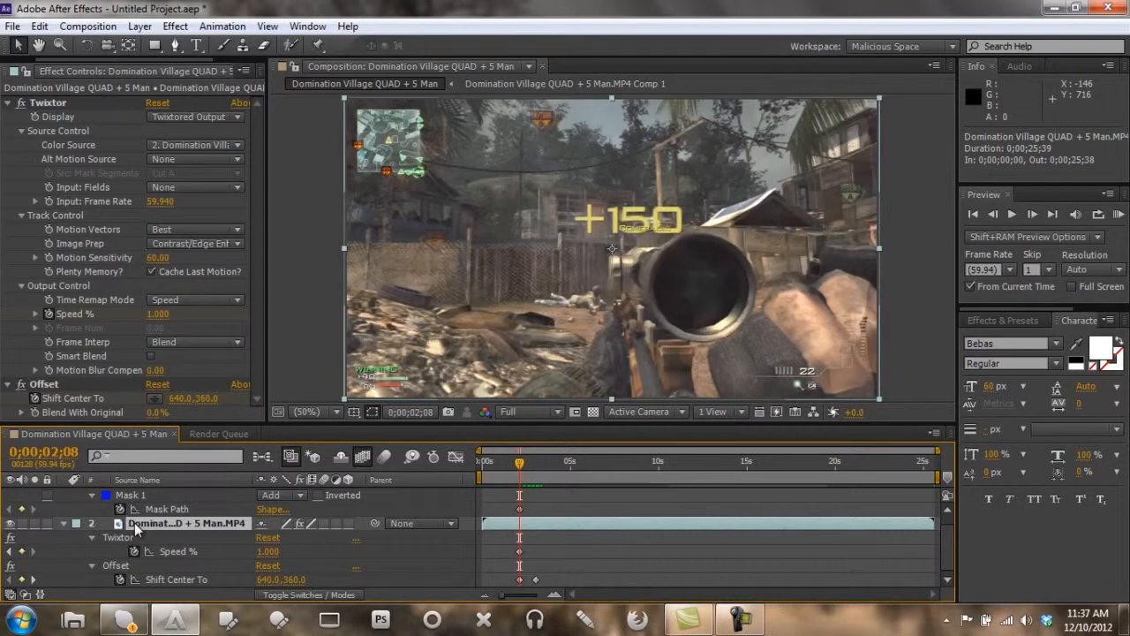
key(u)
key(u)
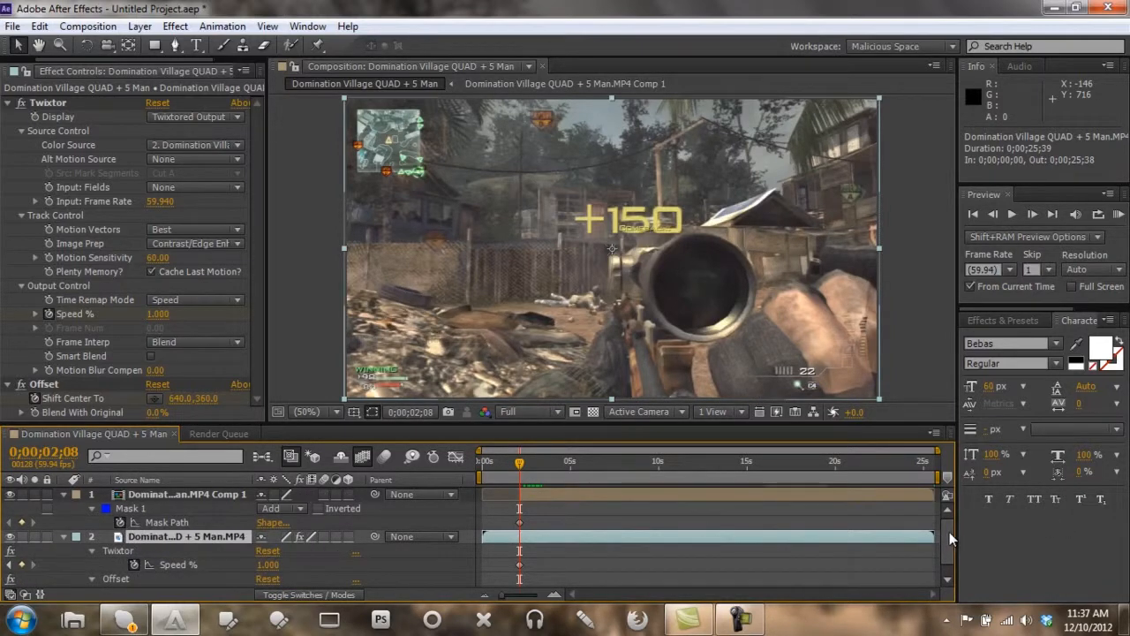
scroll(949, 531, down, 1)
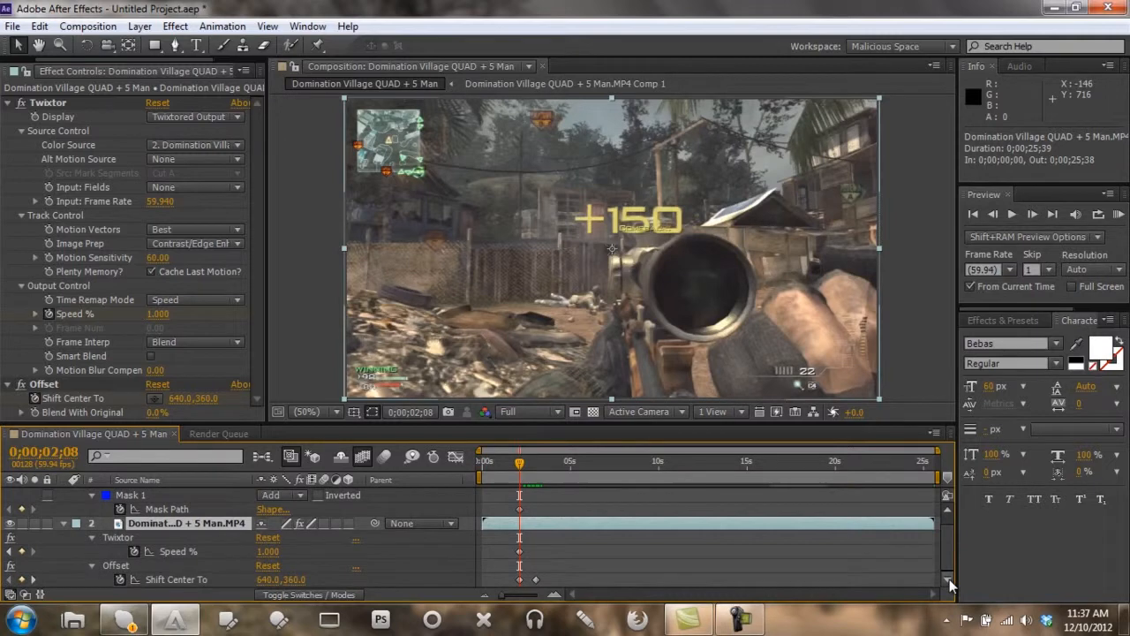
click(35, 580)
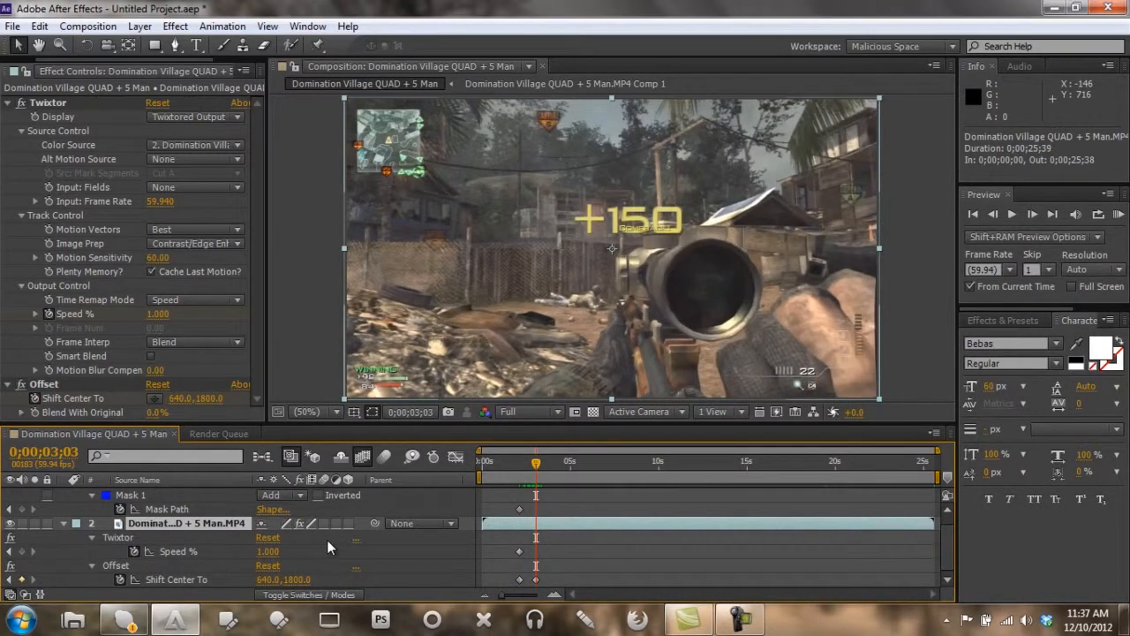
Shift the whole Mask 1 path slightly right at 0;00;03;03 to line it up with the weapon and arm
click(161, 510)
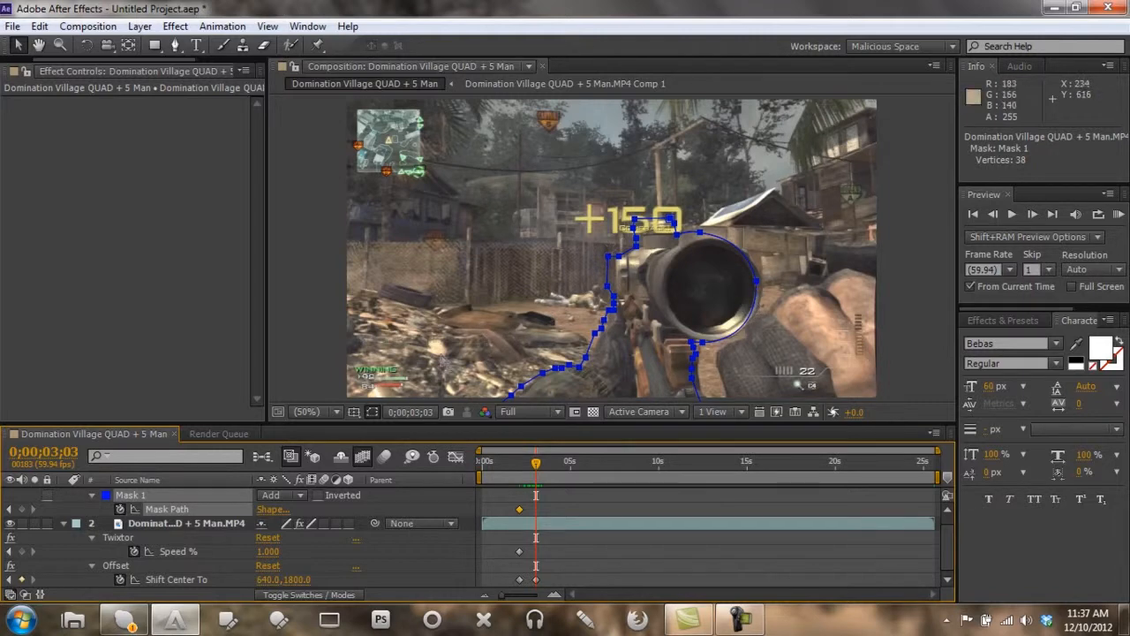
click(325, 411)
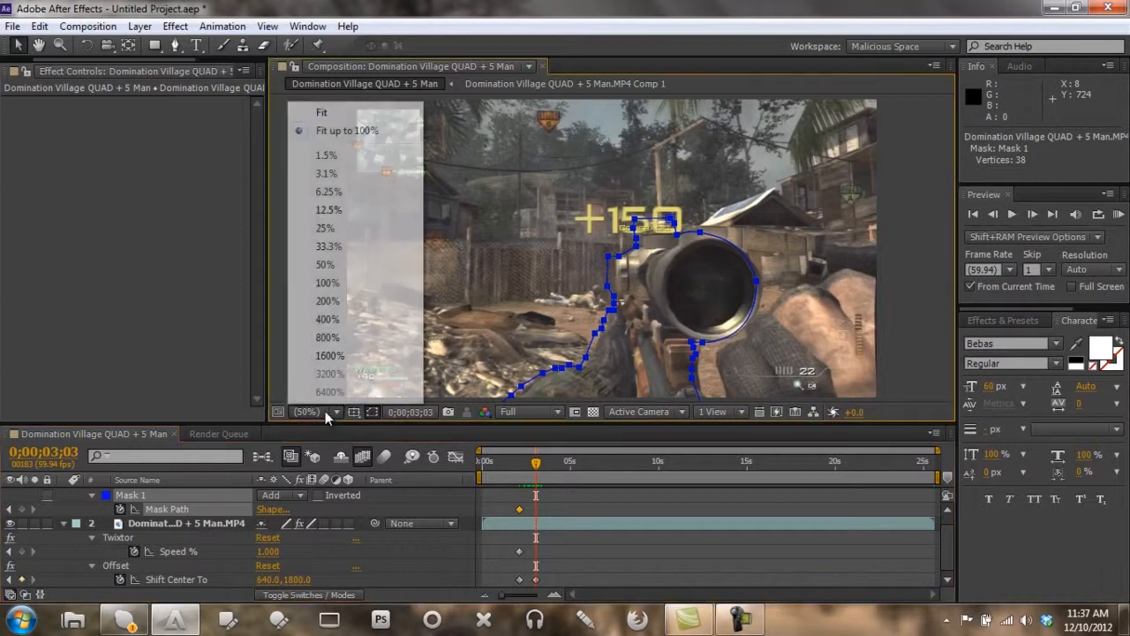
click(352, 285)
key(h)
drag(622, 293, 639, 157)
key(v)
key(h)
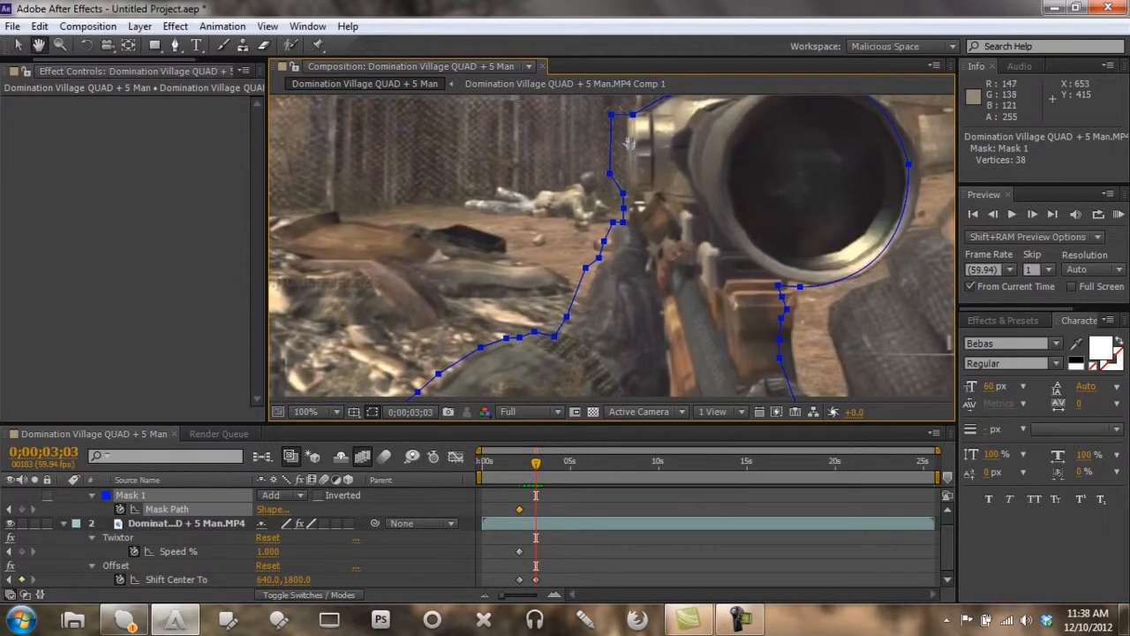
drag(629, 143, 597, 145)
key(v)
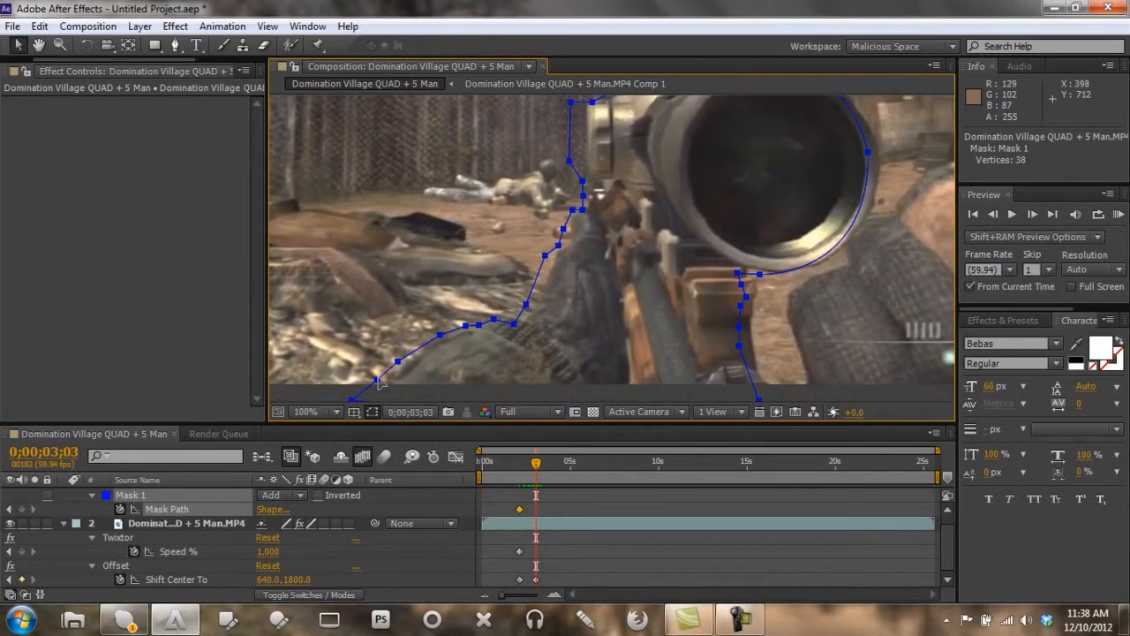
drag(377, 382, 385, 385)
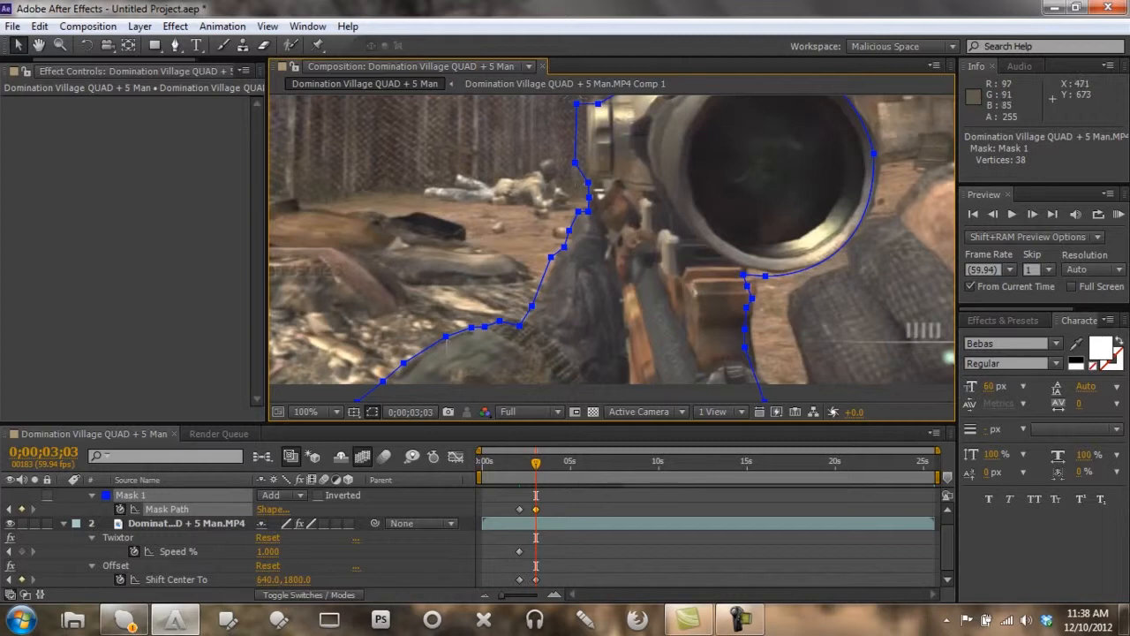
Adjust individual Mask 1 vertices along the arm's left edge, placing two at about 589, 627 and 609, 572
shift+click(485, 328)
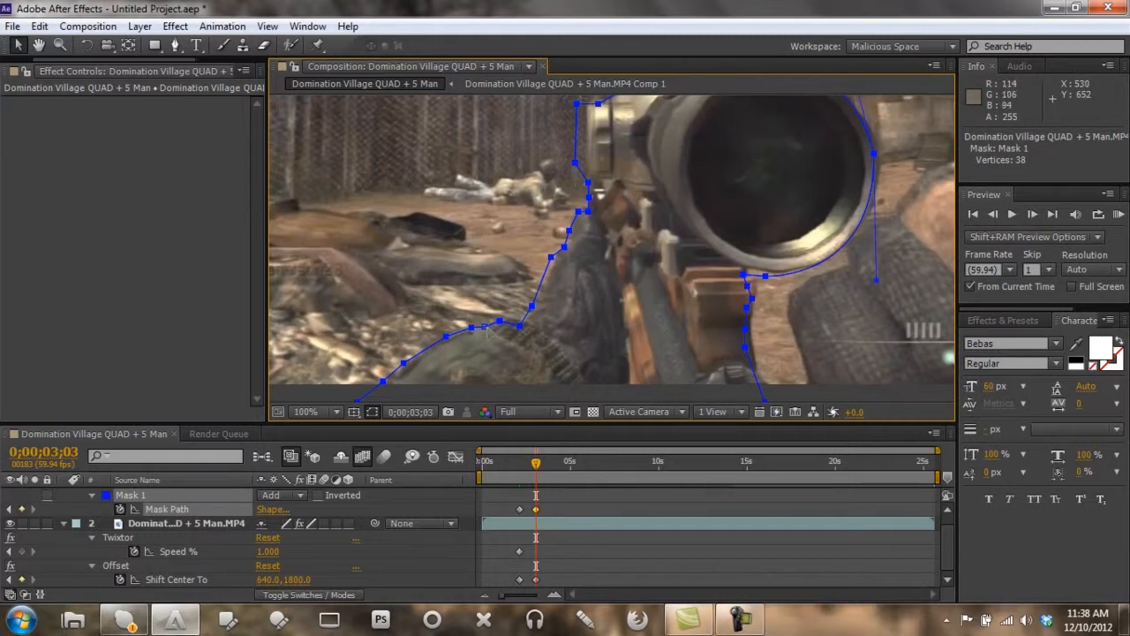
click(485, 328)
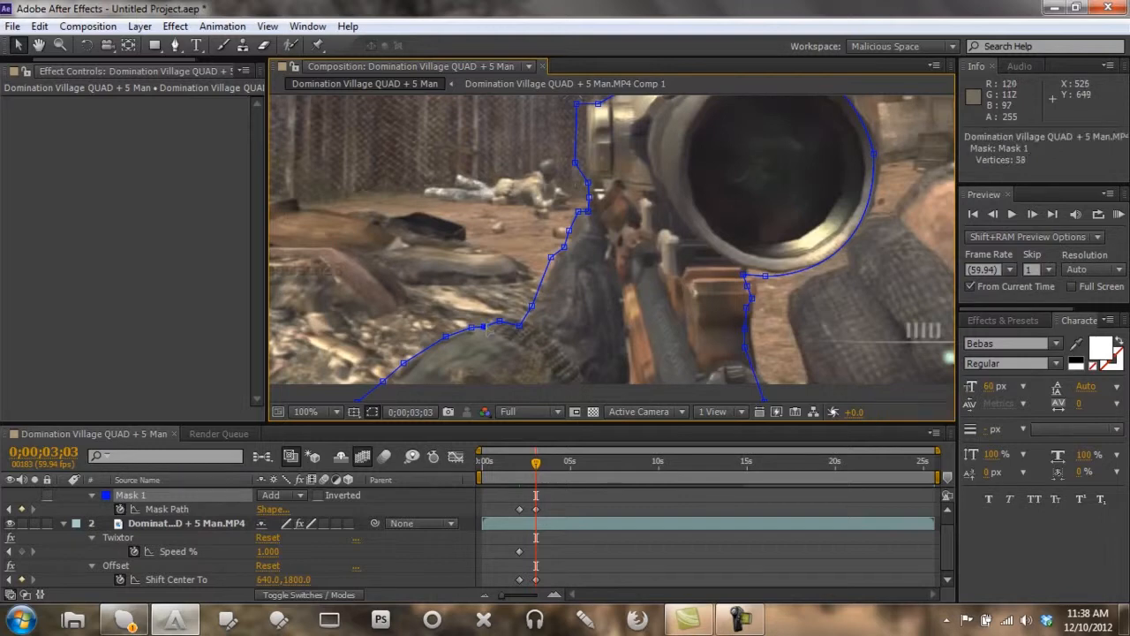
drag(531, 307, 536, 306)
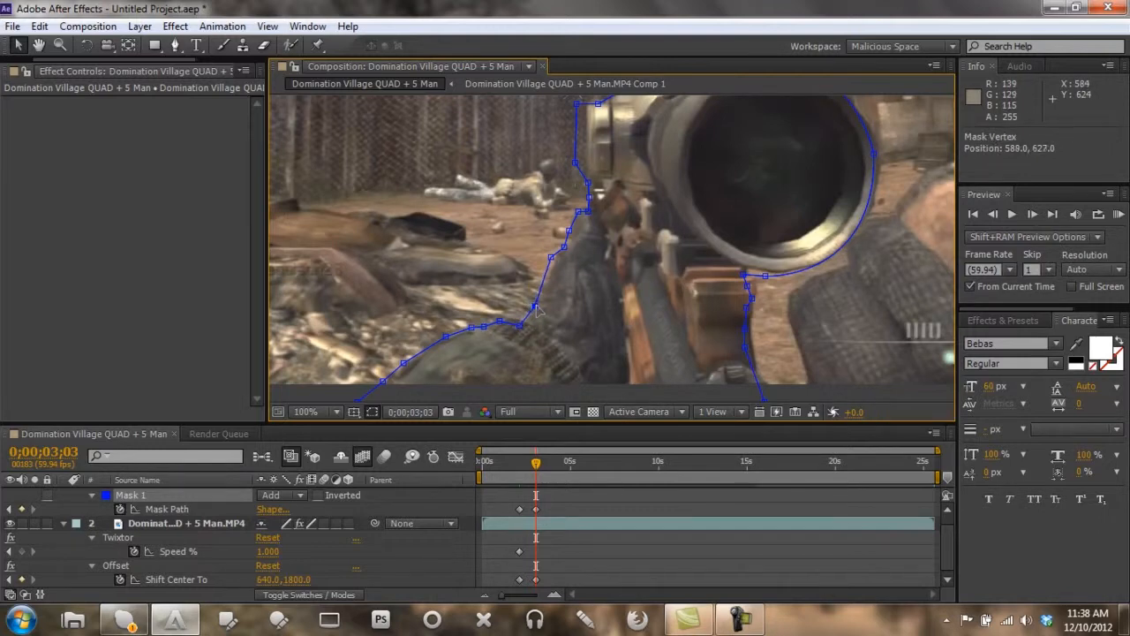
click(552, 259)
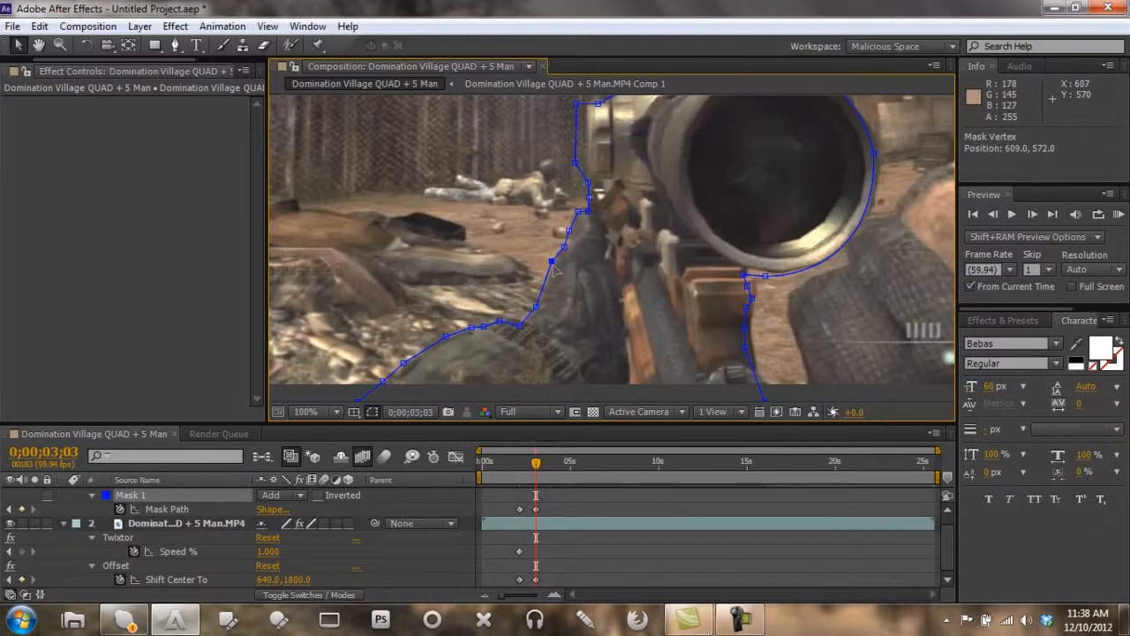
Fit the mask vertices beside the scope's front end closely to its left edge
key(h)
drag(597, 223, 582, 265)
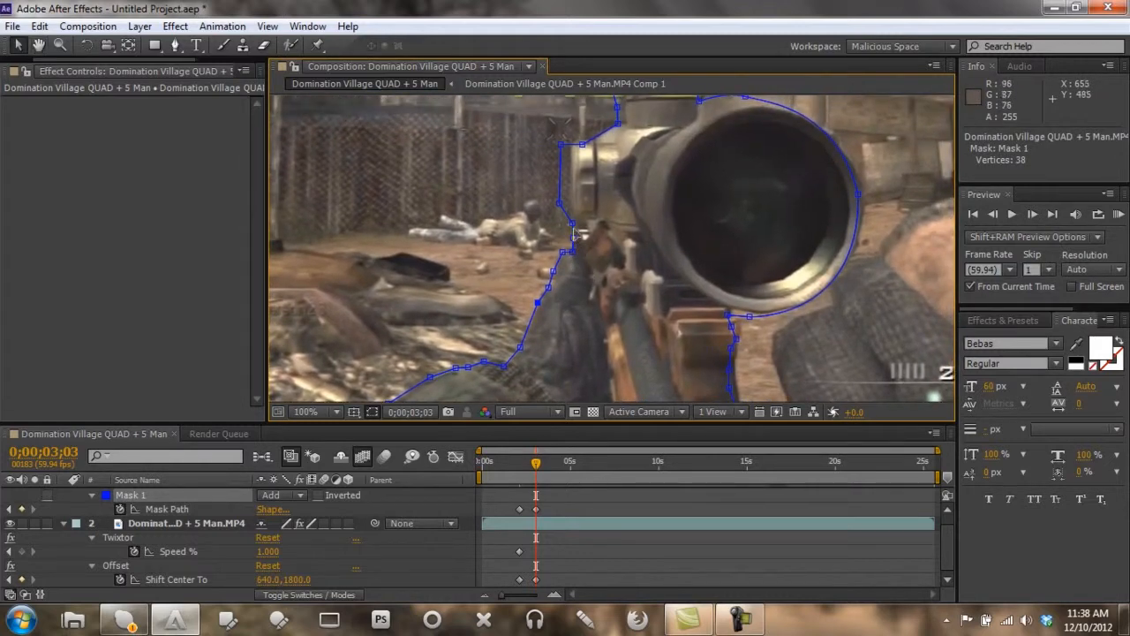
mouse_move(572, 223)
mouse_down()
mouse_move(582, 225)
mouse_move(565, 212)
mouse_move(573, 218)
mouse_up()
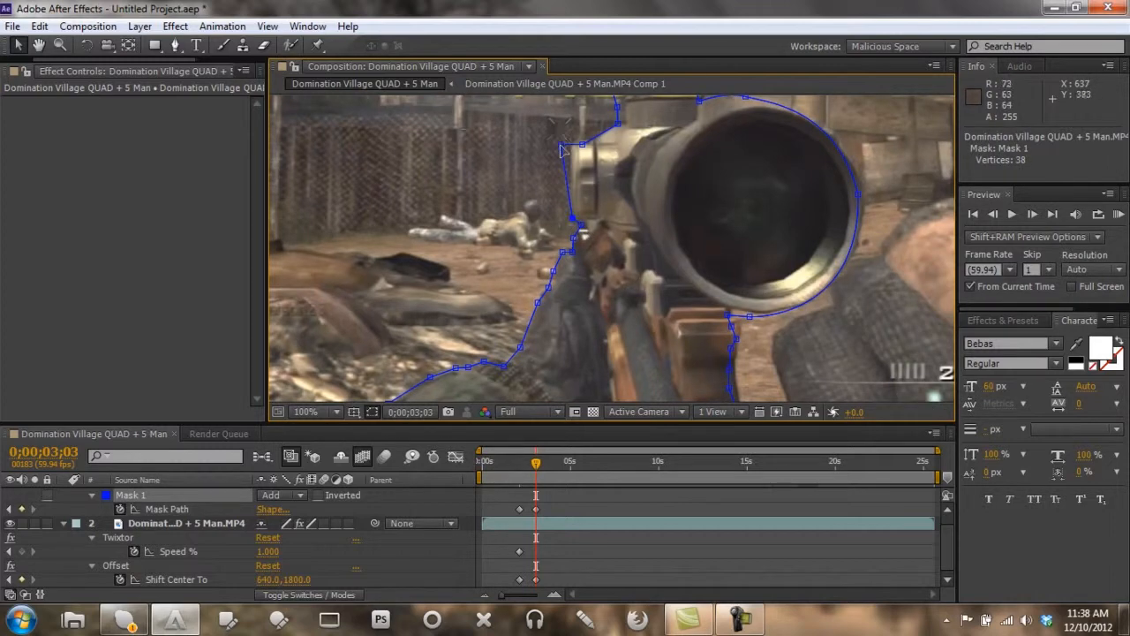
drag(561, 145, 573, 145)
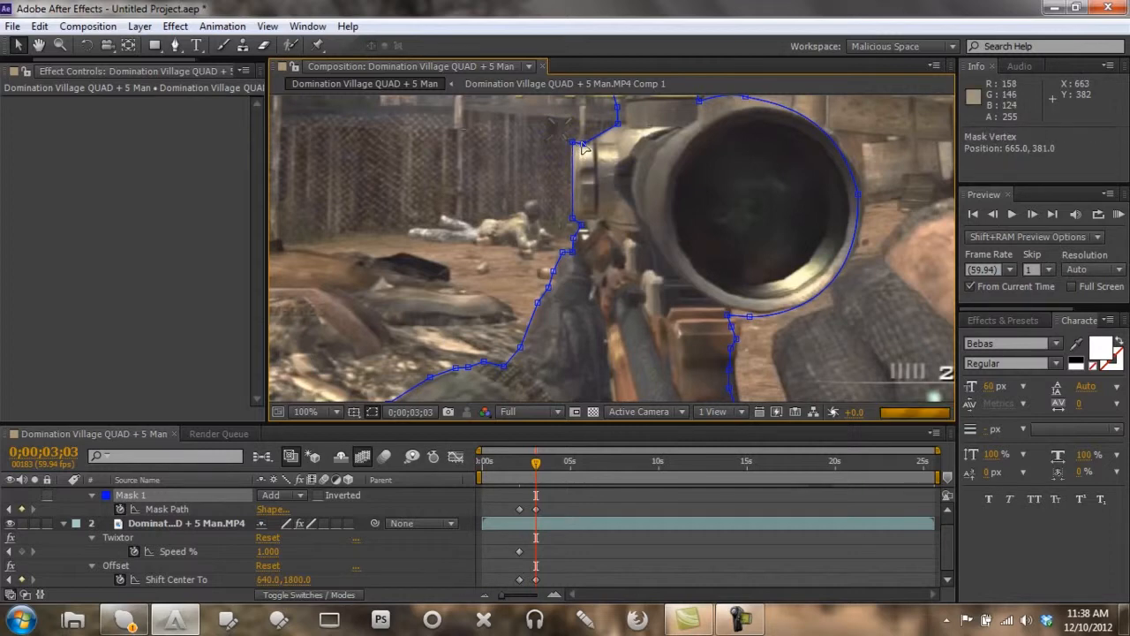
Reshape the mask around the scope's top turret and the upper and right rim of the eyepiece
drag(626, 166, 522, 256)
drag(533, 209, 541, 162)
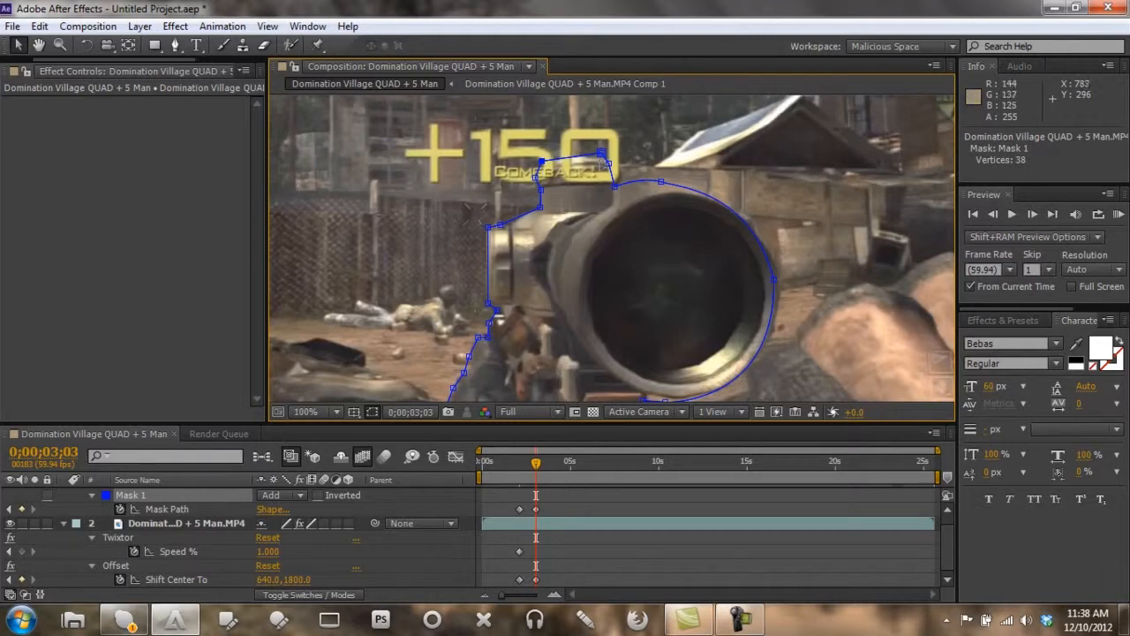
click(611, 164)
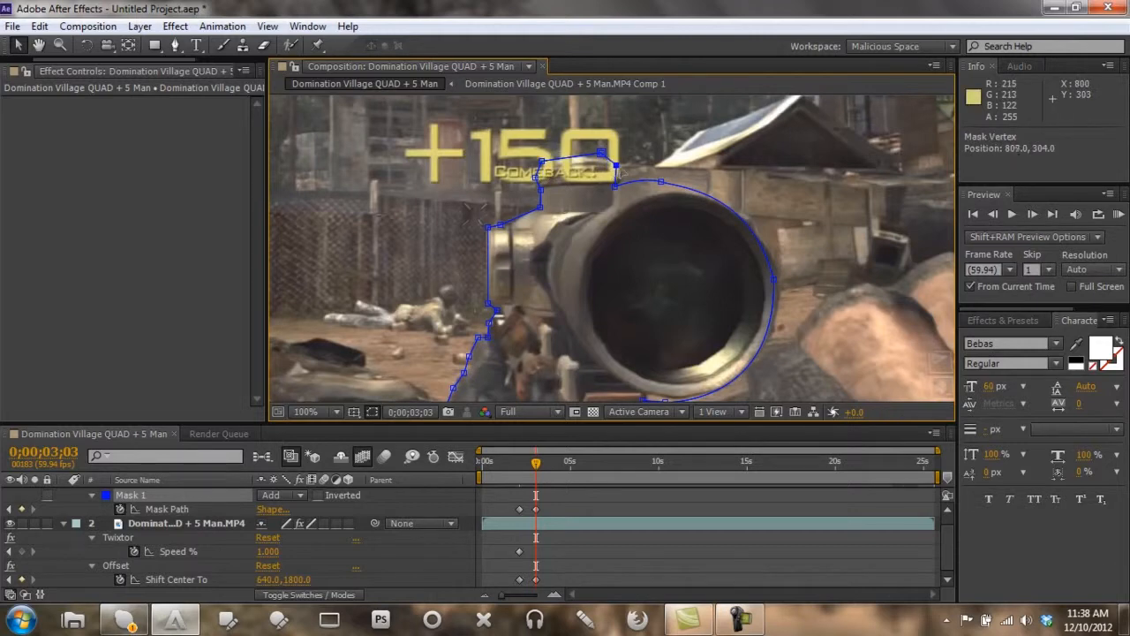
drag(608, 165, 619, 200)
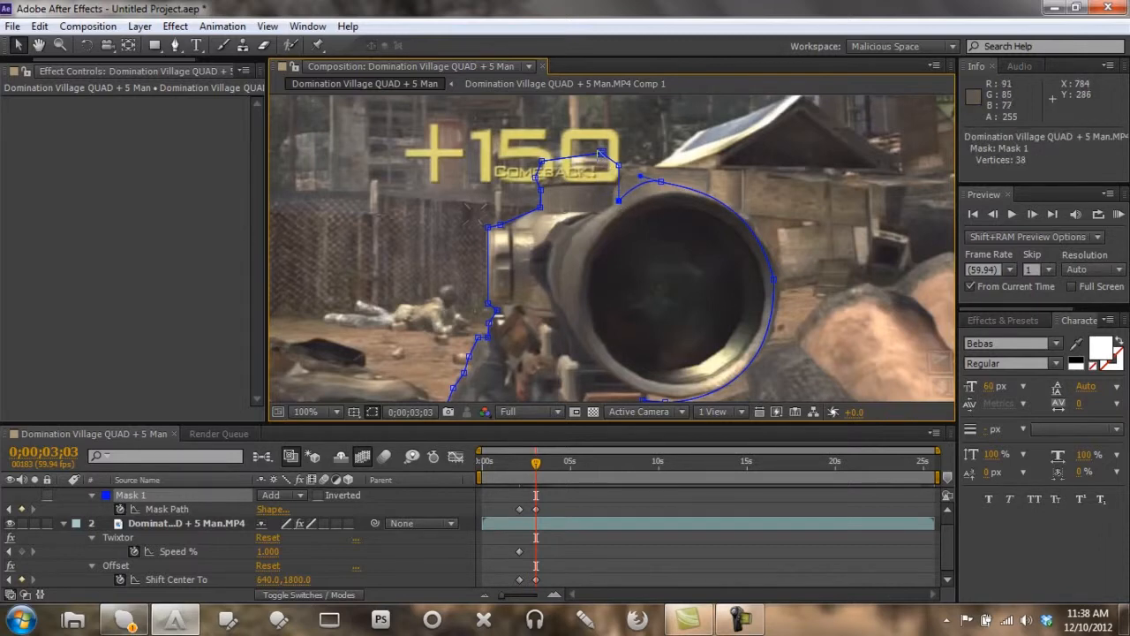
drag(601, 153, 674, 191)
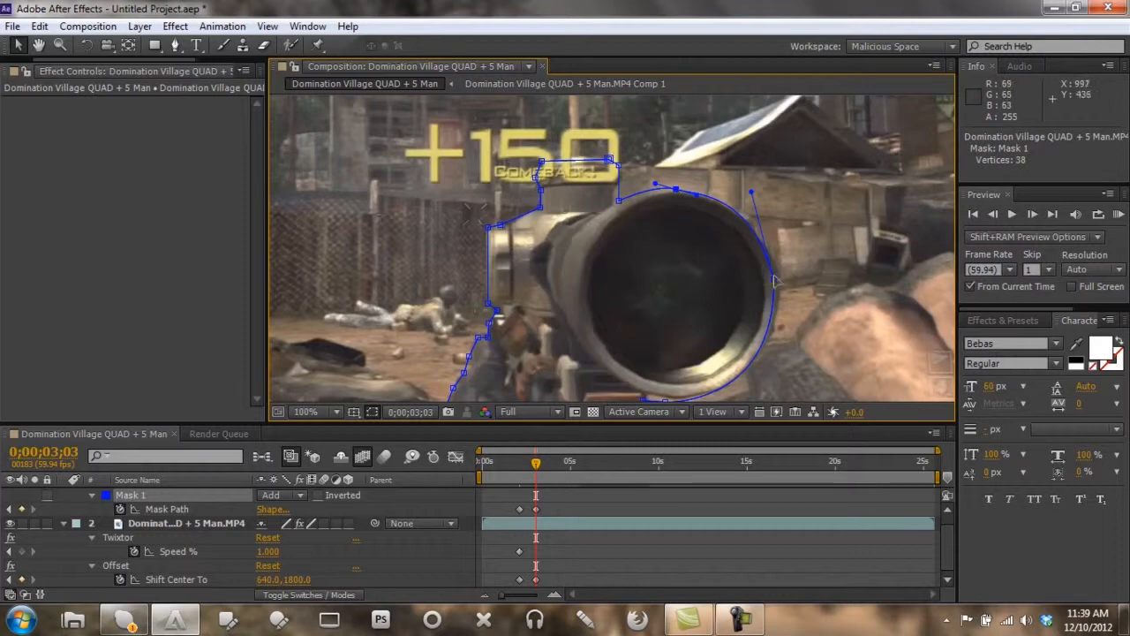
drag(773, 279, 779, 283)
Move the mask vertices below the scope onto the upper right edge of the wooden weapon part, the corner at about 855, 592
key(space)
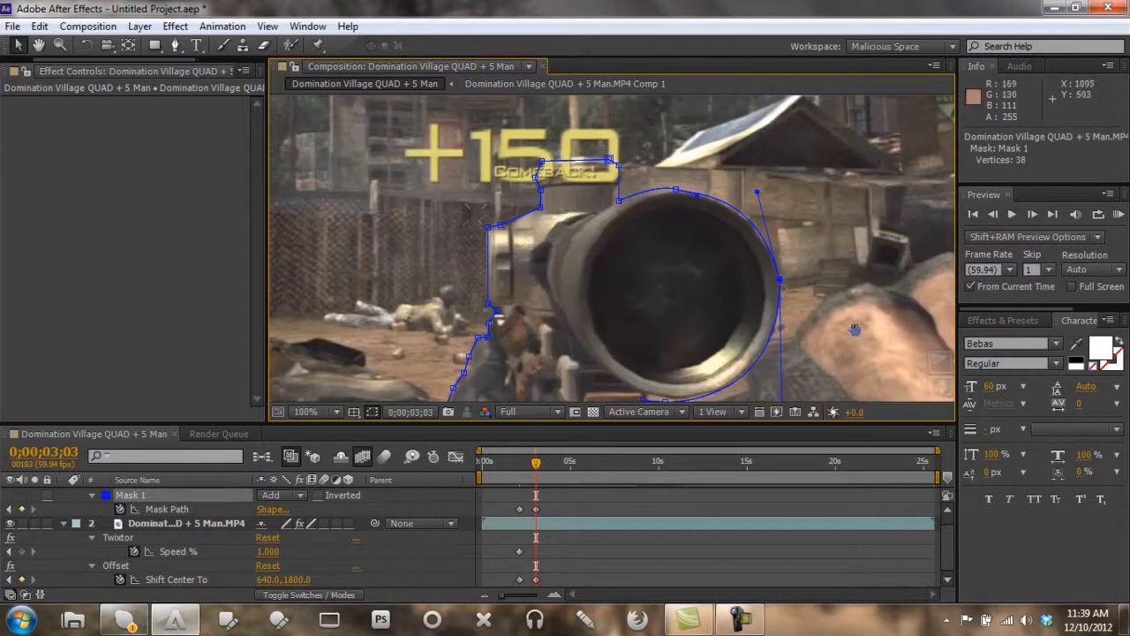
drag(855, 328, 833, 222)
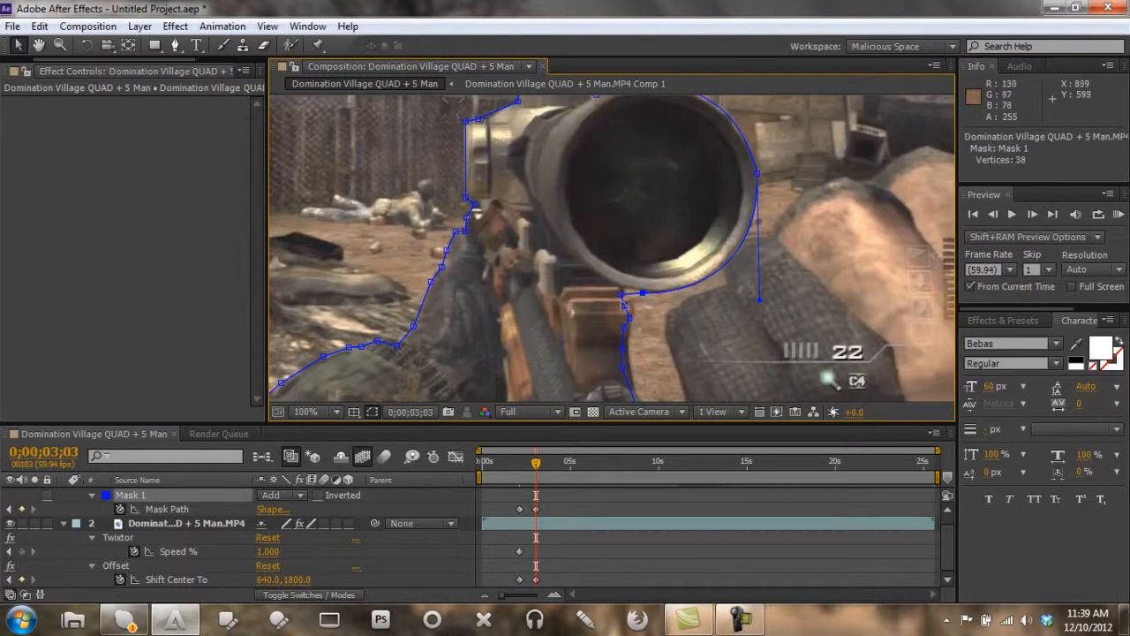
click(623, 296)
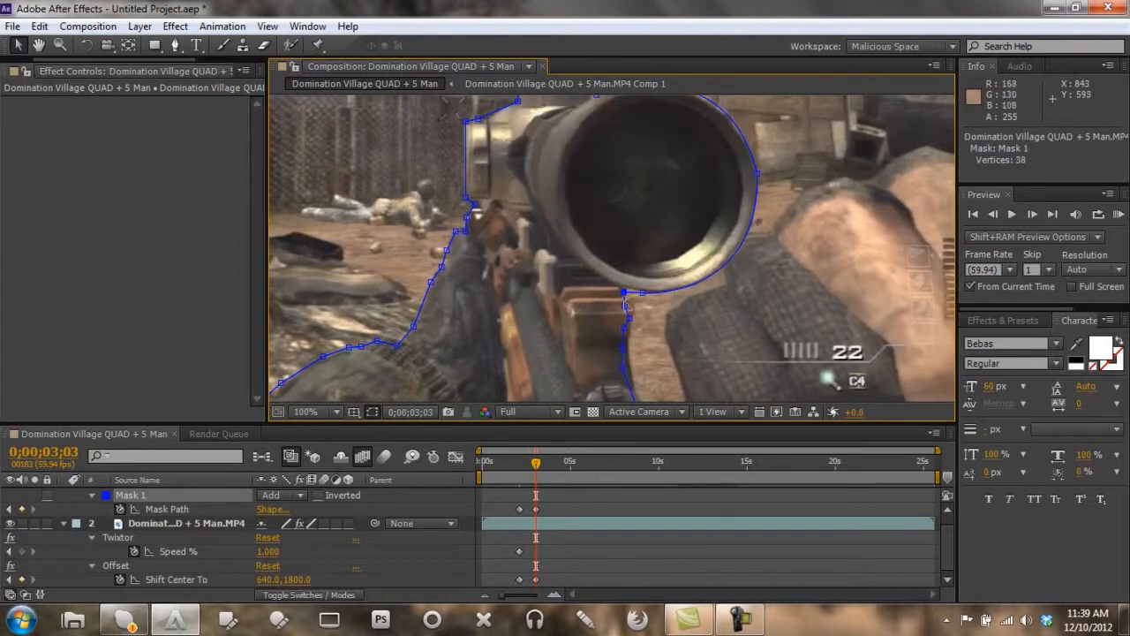
drag(623, 295, 634, 297)
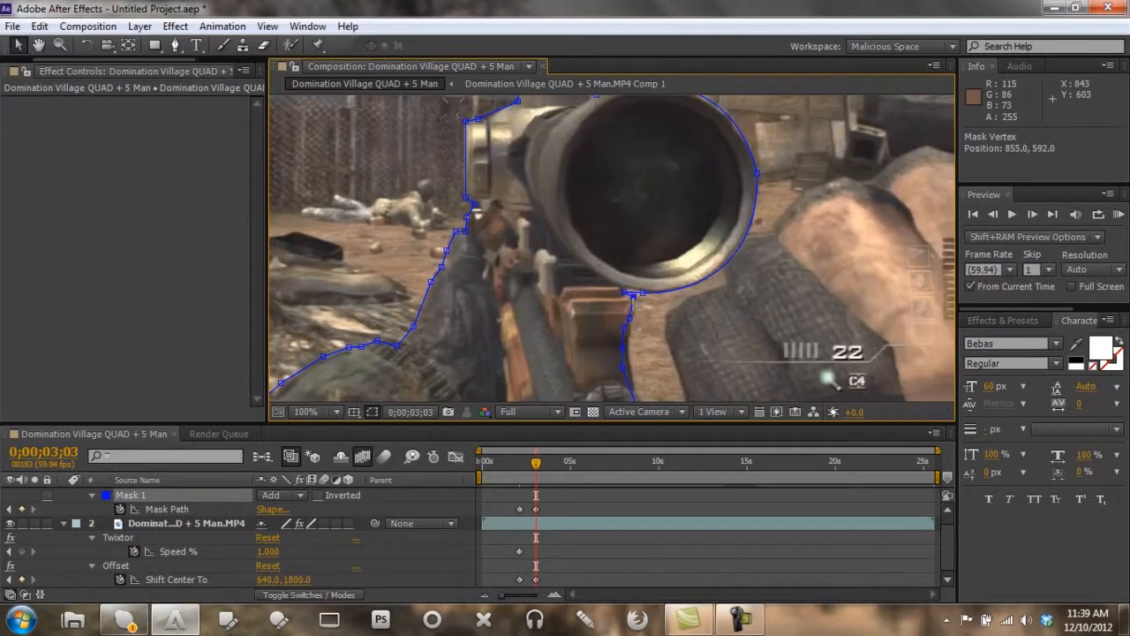
click(629, 318)
drag(634, 315, 636, 315)
click(635, 316)
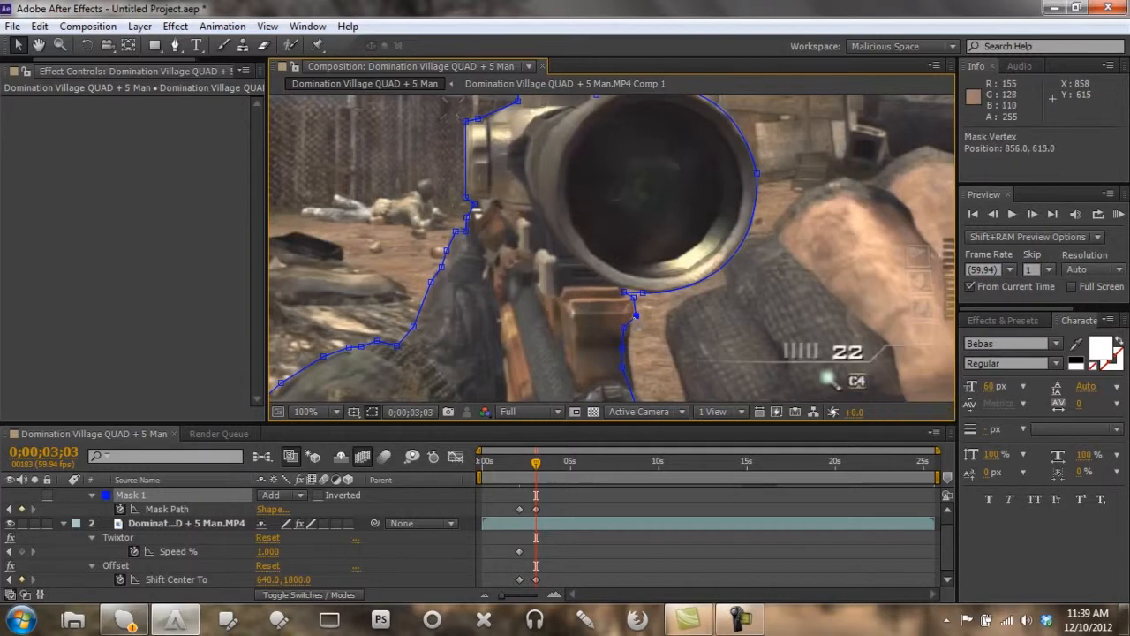
drag(635, 316, 623, 328)
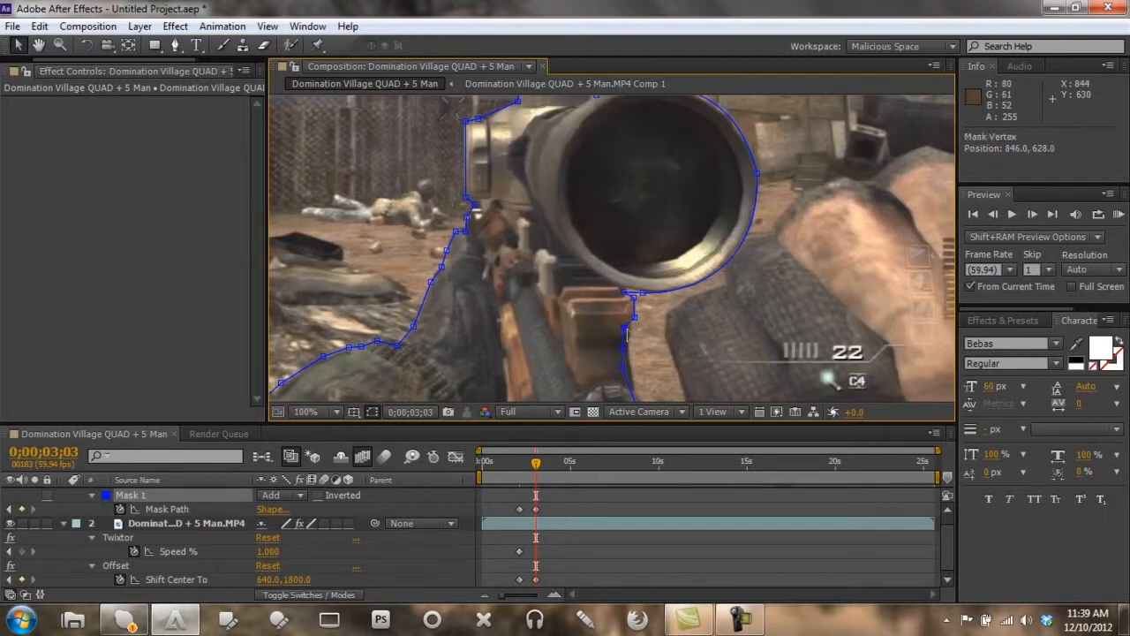
Fit the remaining mask vertices to the weapon's lower right edge, down to the bottom of the frame
key(space)
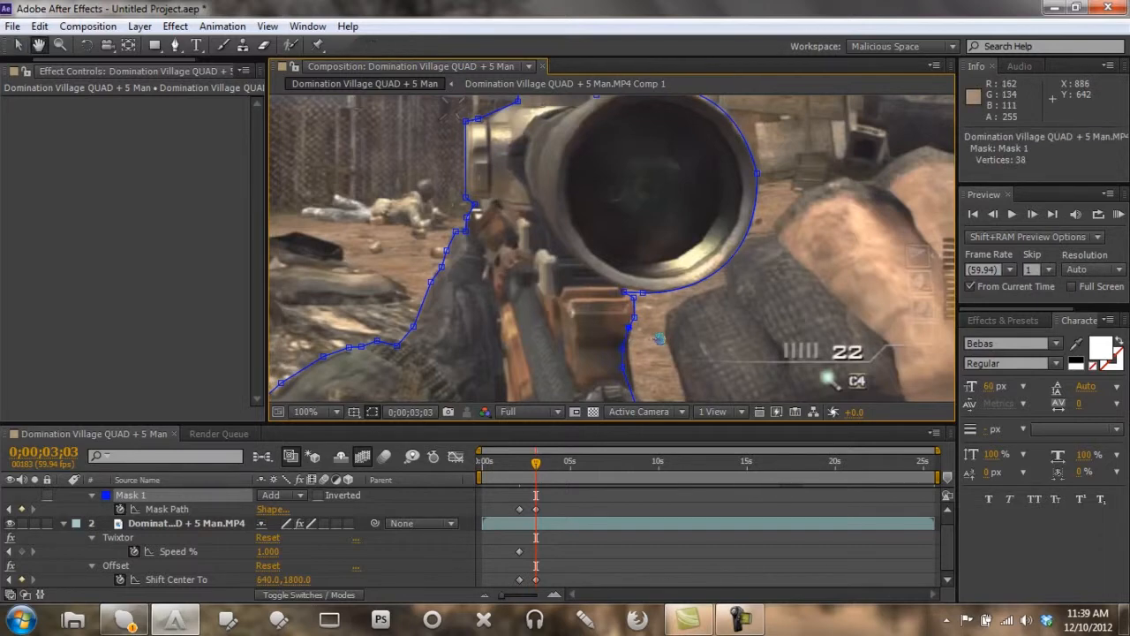
drag(659, 339, 641, 276)
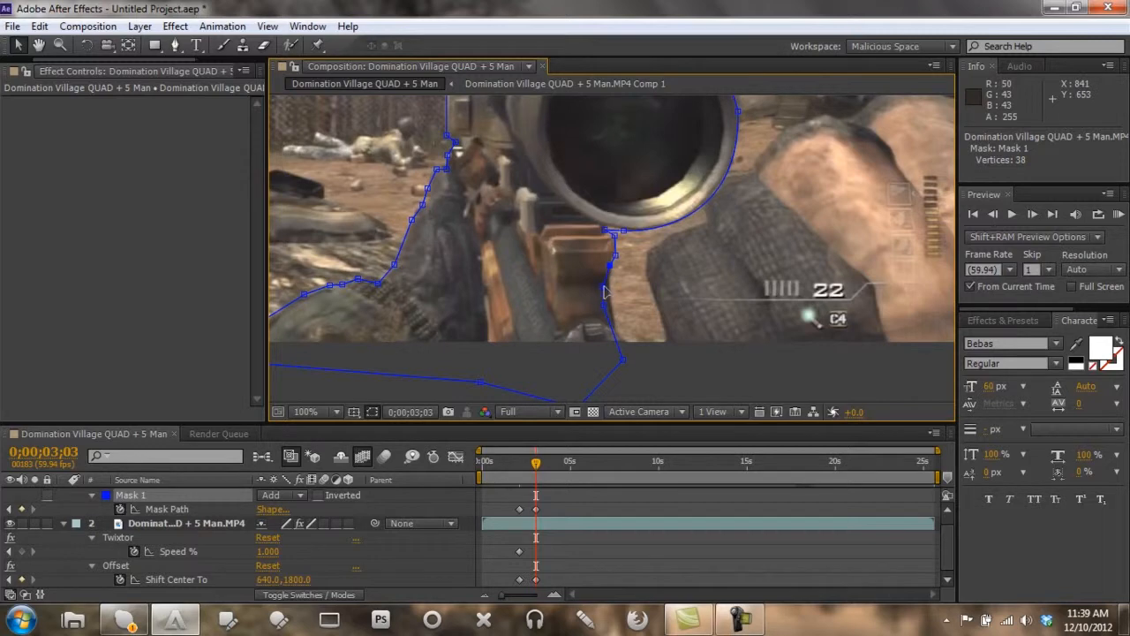
click(605, 288)
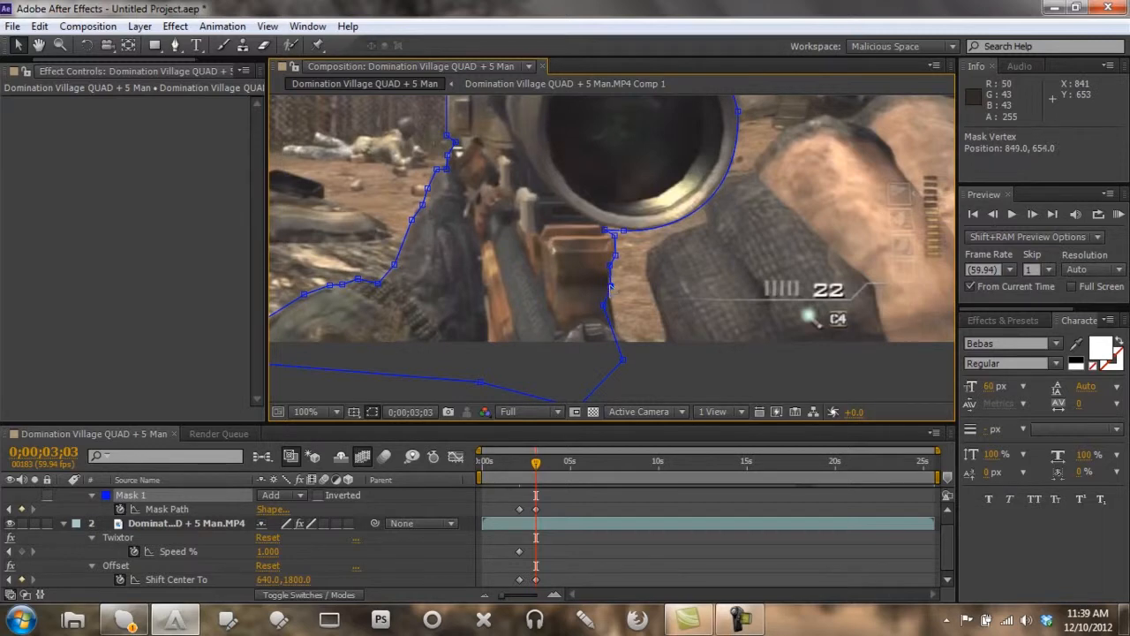
drag(606, 306, 613, 305)
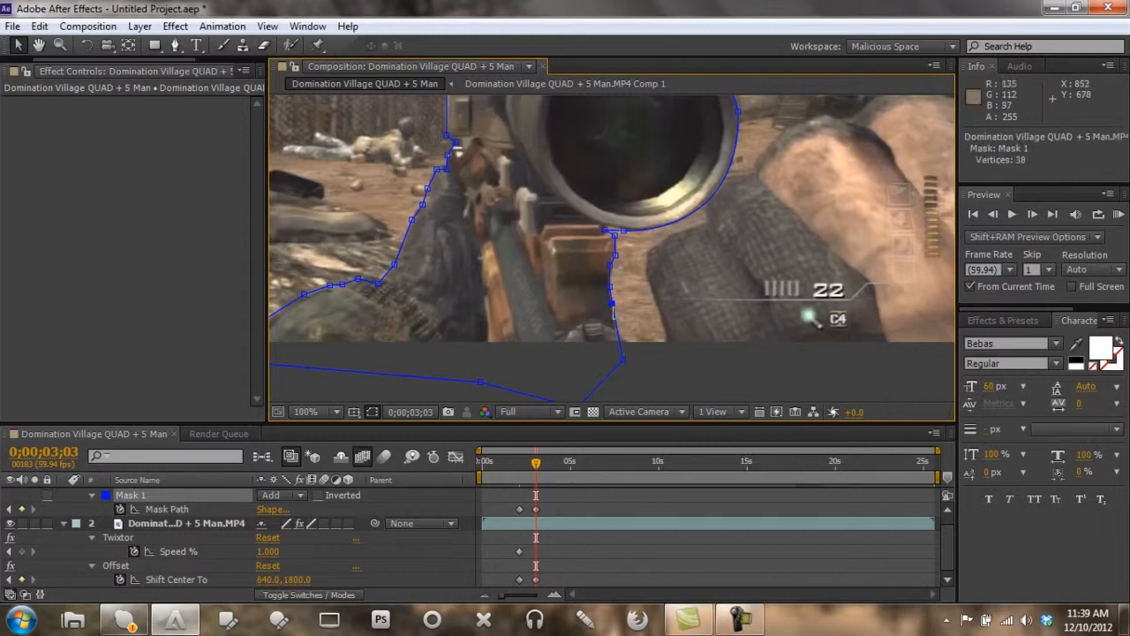
click(623, 361)
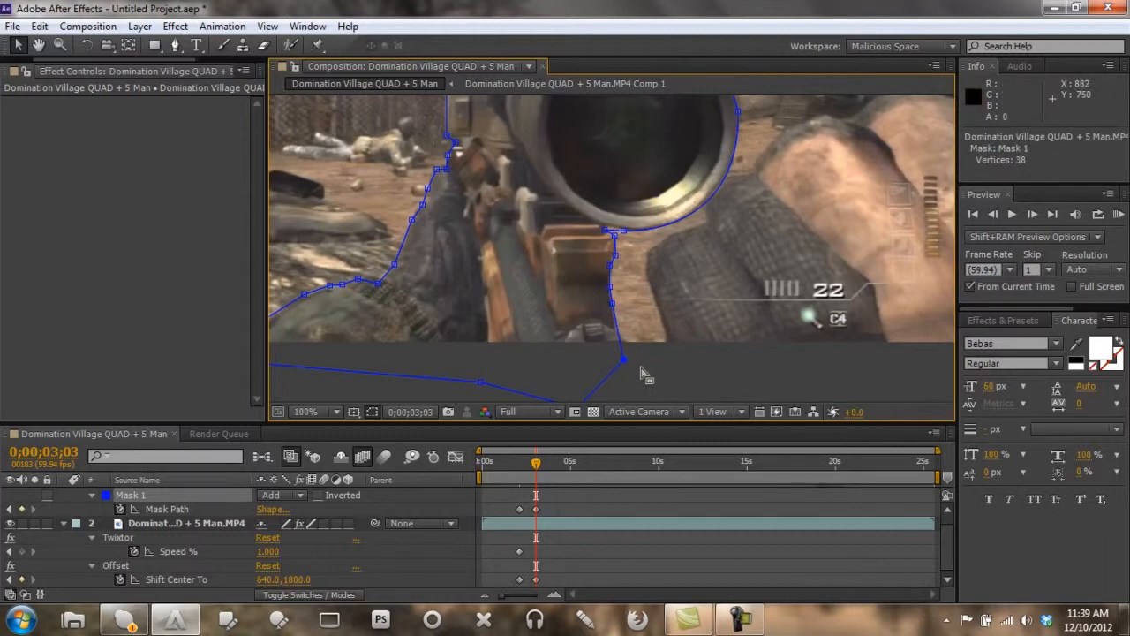
Set the composition's preview resolution to Half and check the Mask Path animation between its keyframes, stopping at 0;00;02;54
click(329, 413)
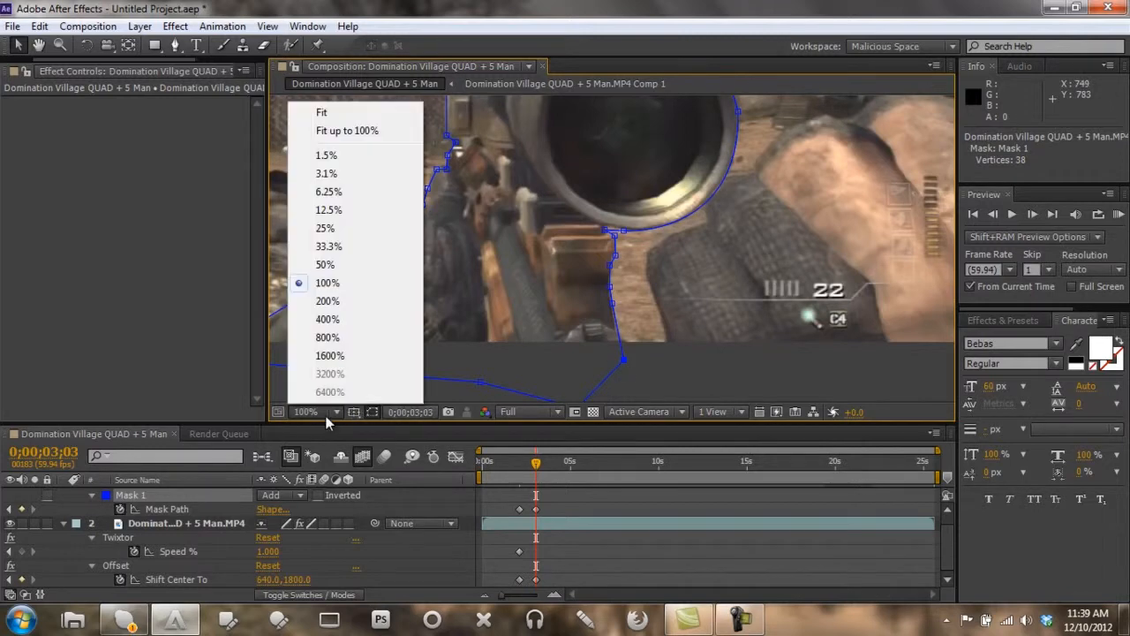
click(346, 131)
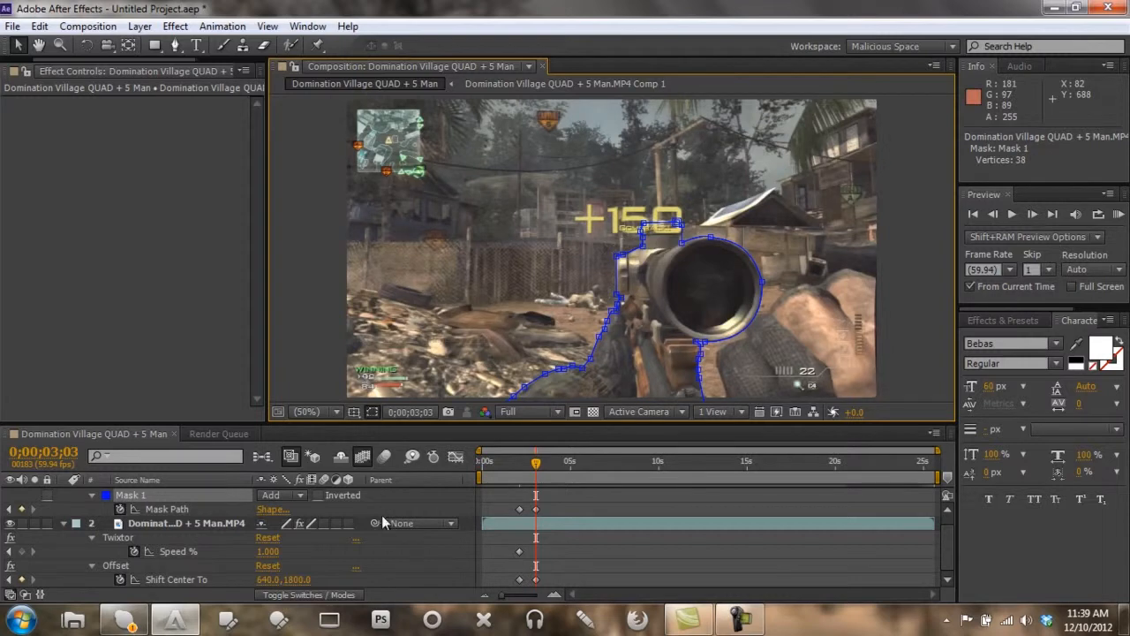
click(402, 538)
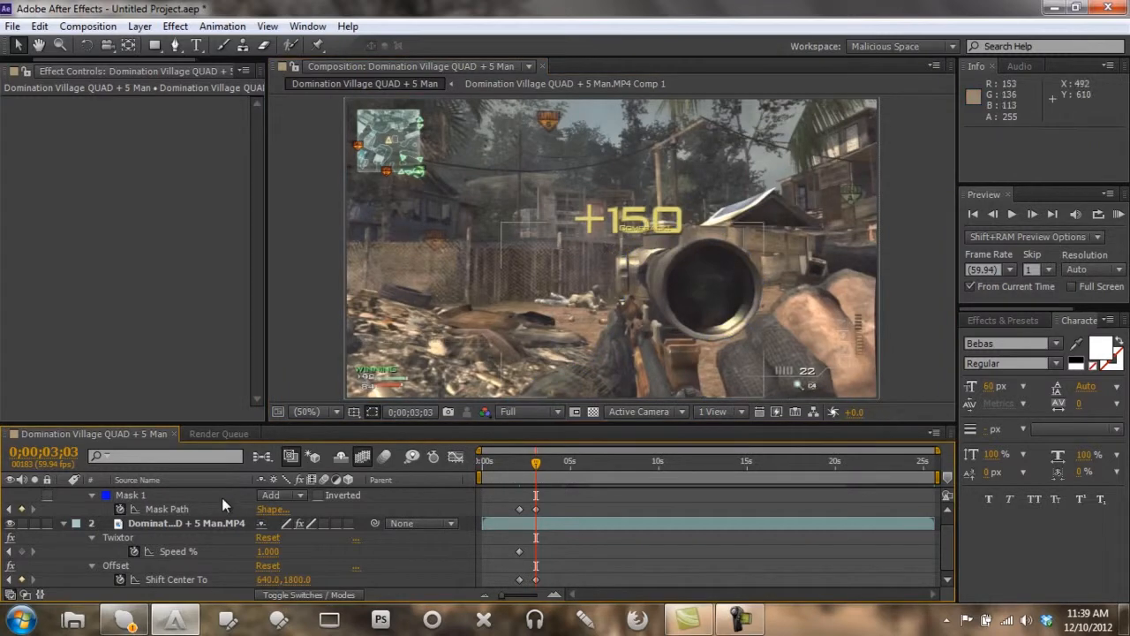
click(174, 508)
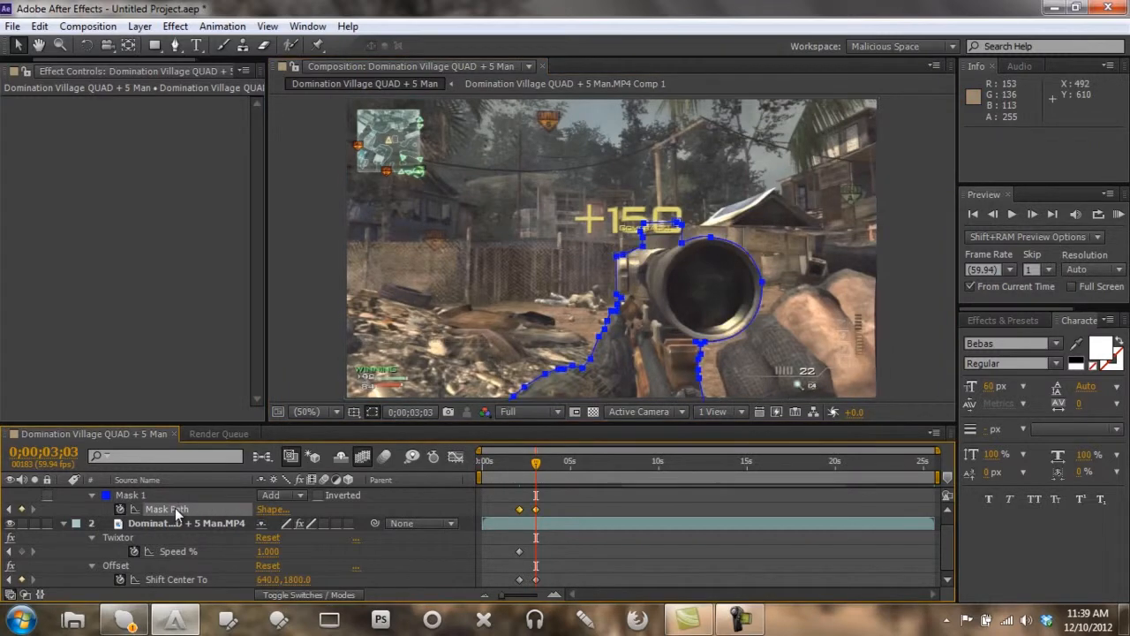
click(541, 412)
click(531, 470)
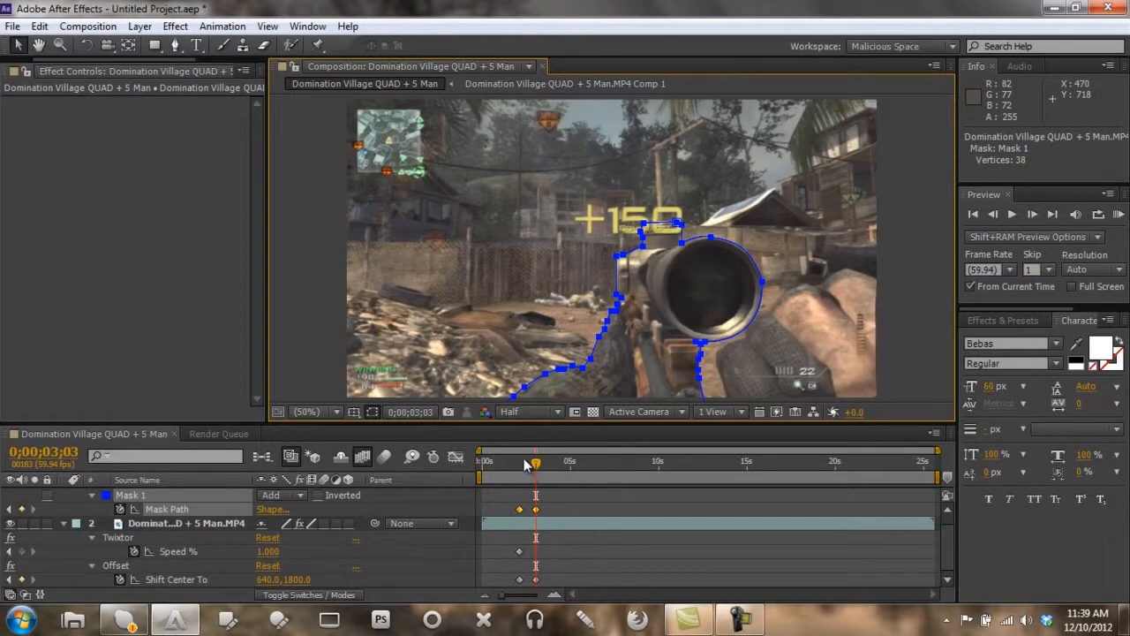
mouse_move(538, 467)
mouse_down()
mouse_move(515, 469)
mouse_move(538, 471)
mouse_up()
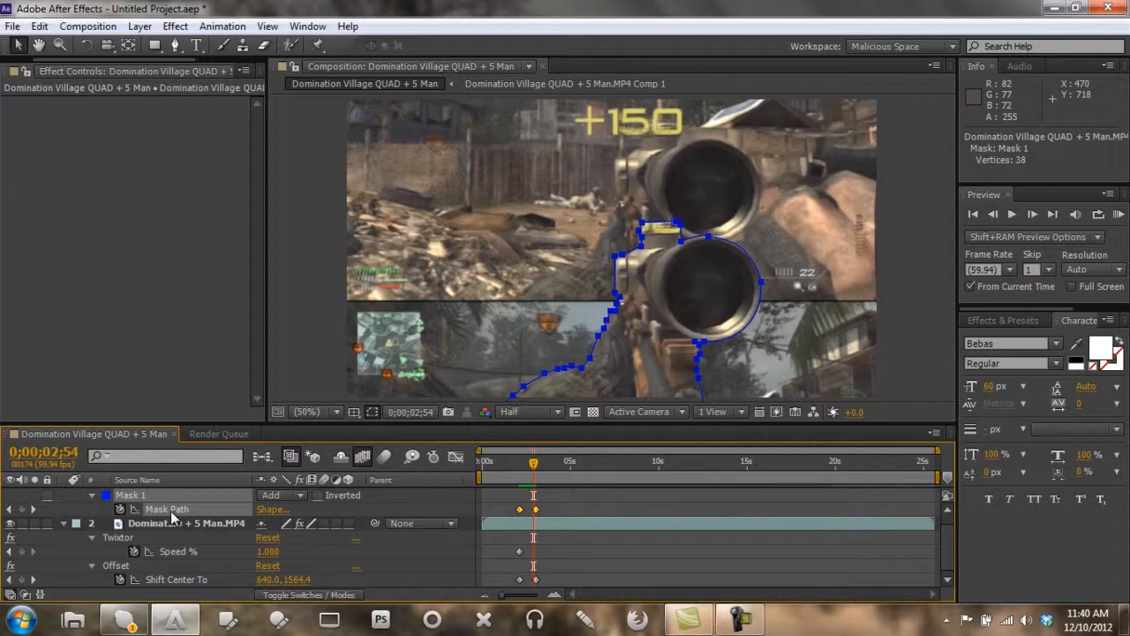
Apply Easy Ease to both Mask Path keyframes of Mask 1
right_click(170, 511)
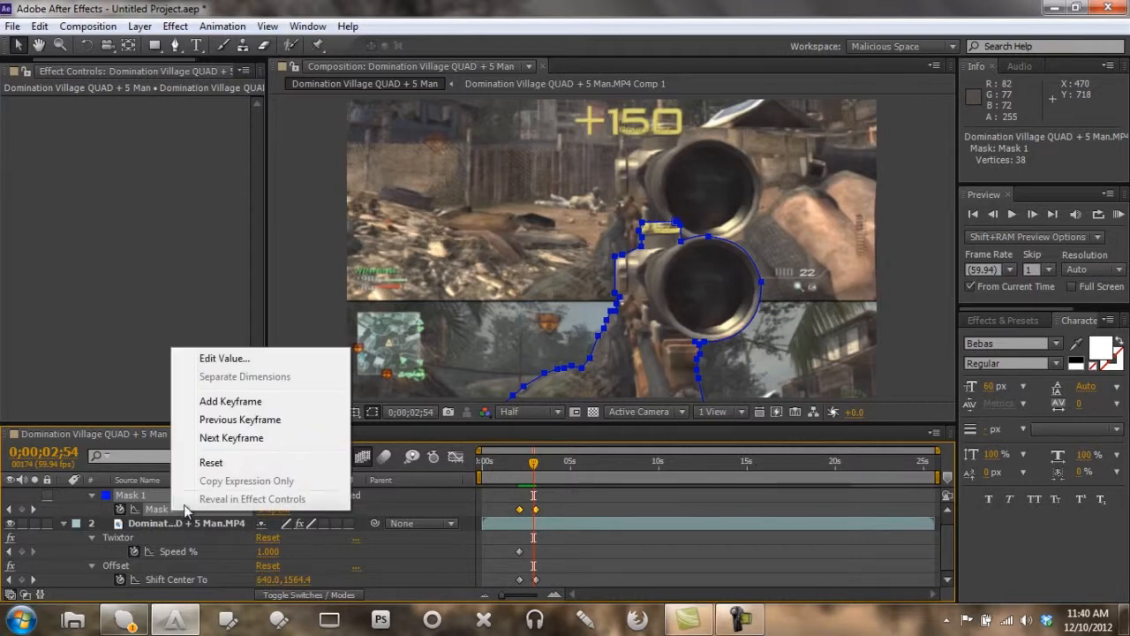
right_click(519, 509)
mouse_move(588, 501)
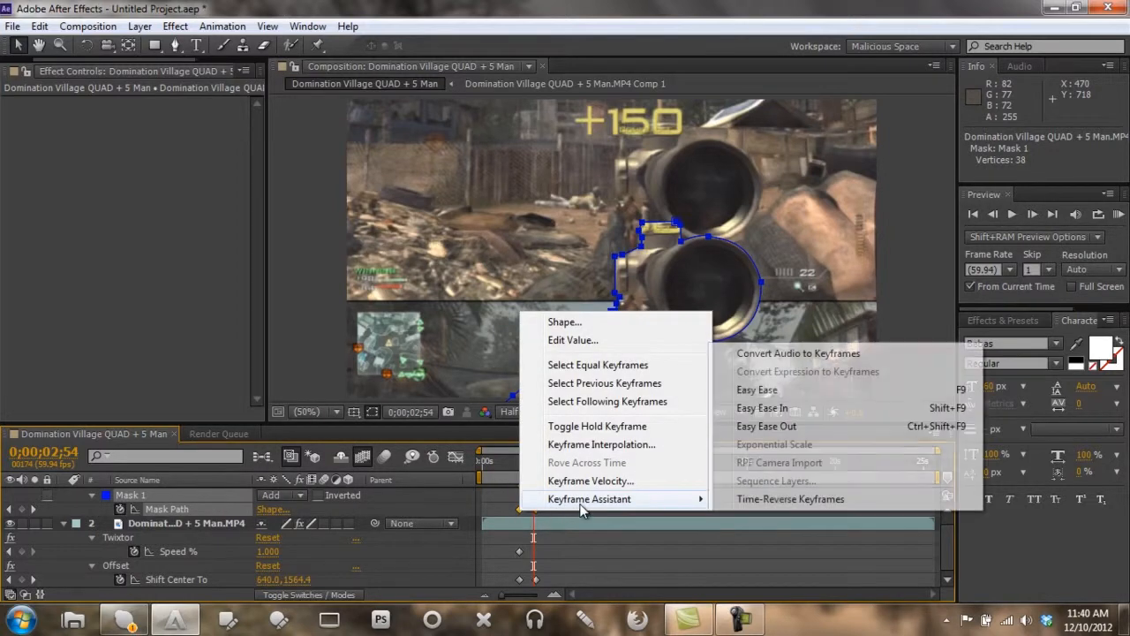
click(773, 389)
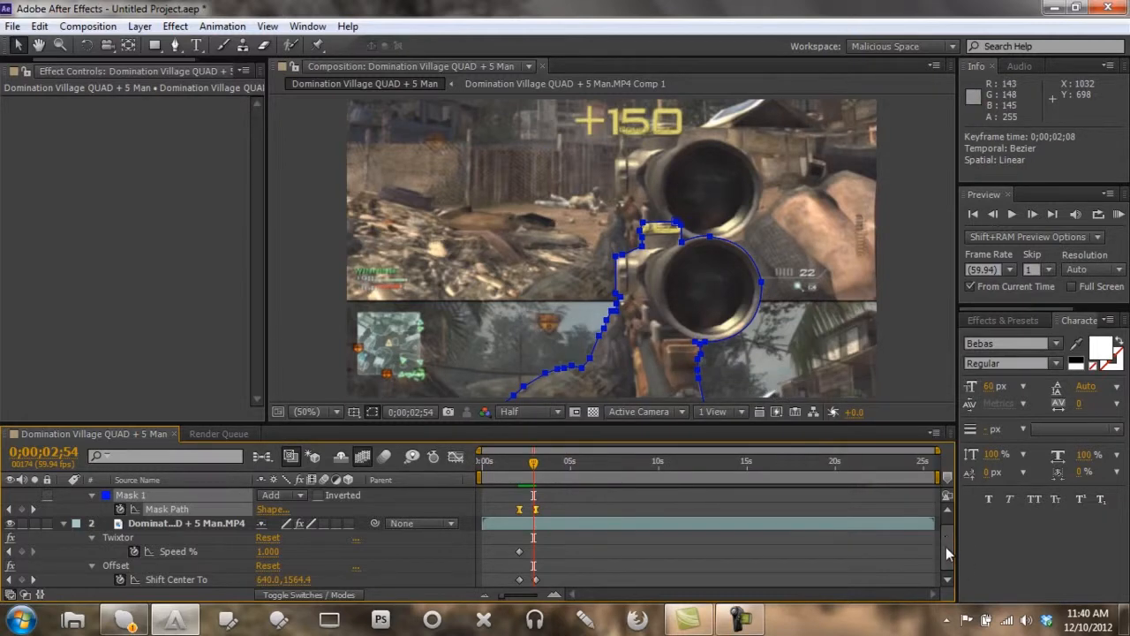
mouse_move(741, 624)
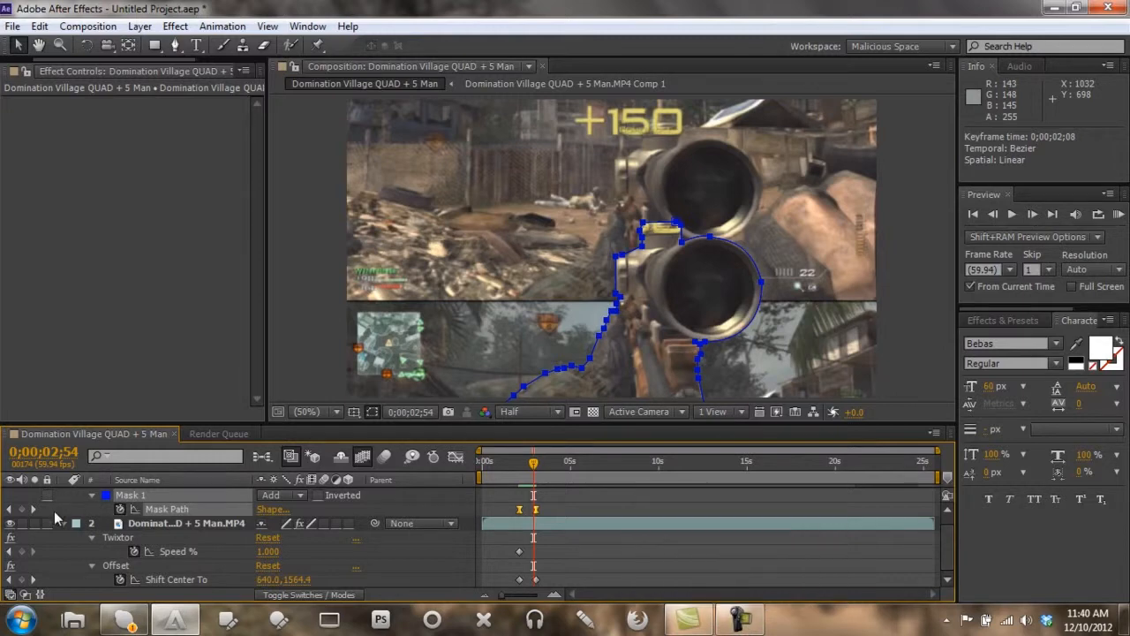
Apply Easy Ease to the Twixtor Speed % keyframe on the background footage layer
click(176, 552)
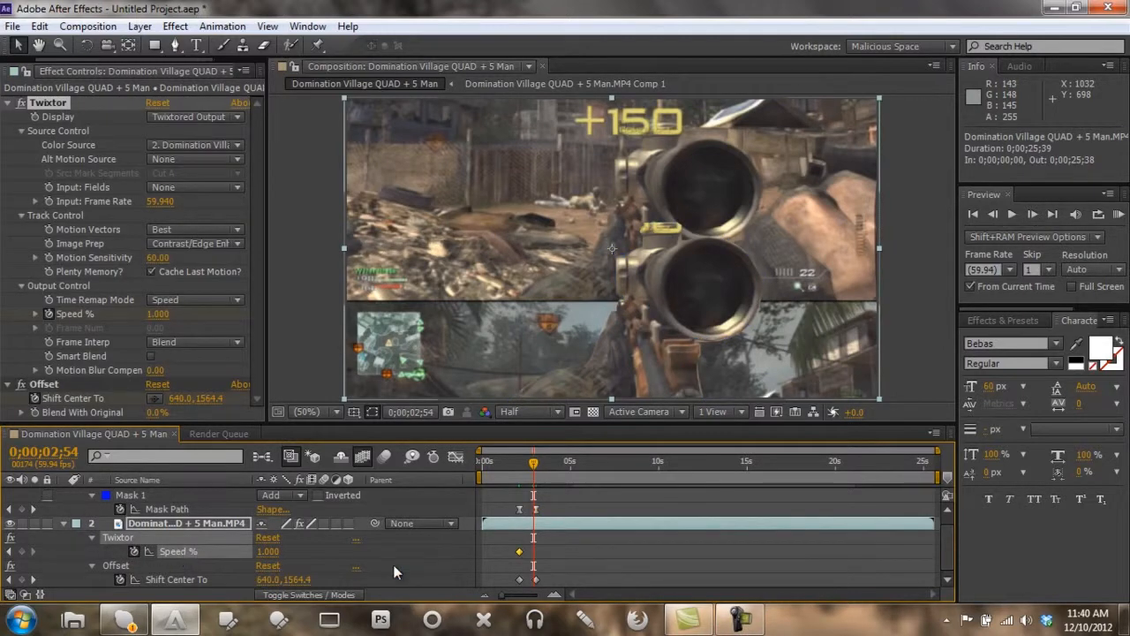
right_click(521, 555)
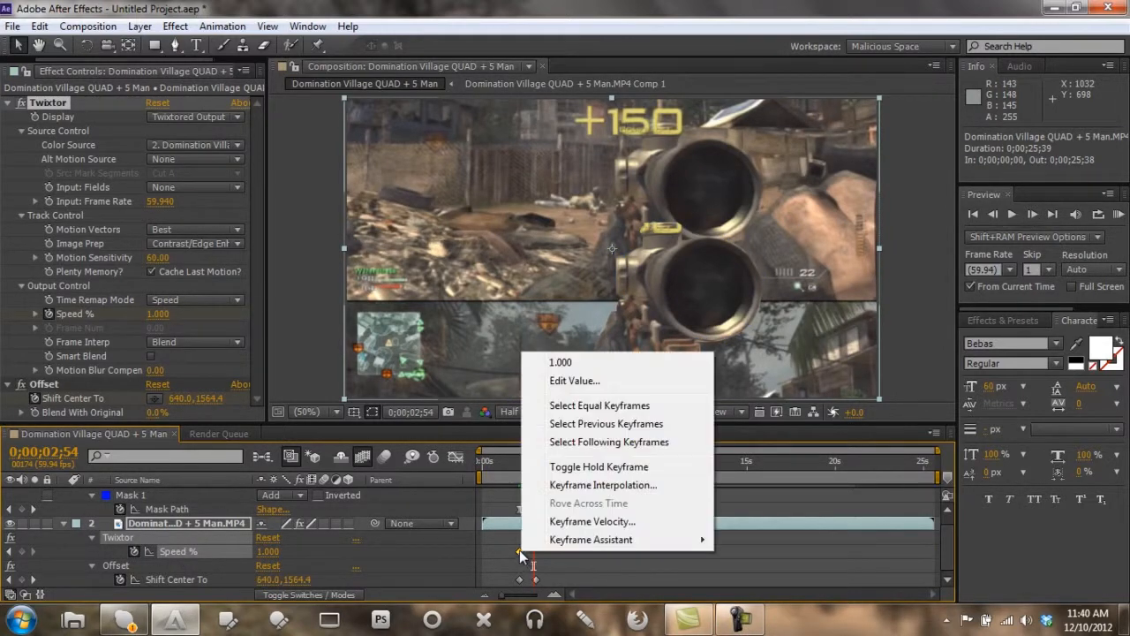
mouse_move(601, 538)
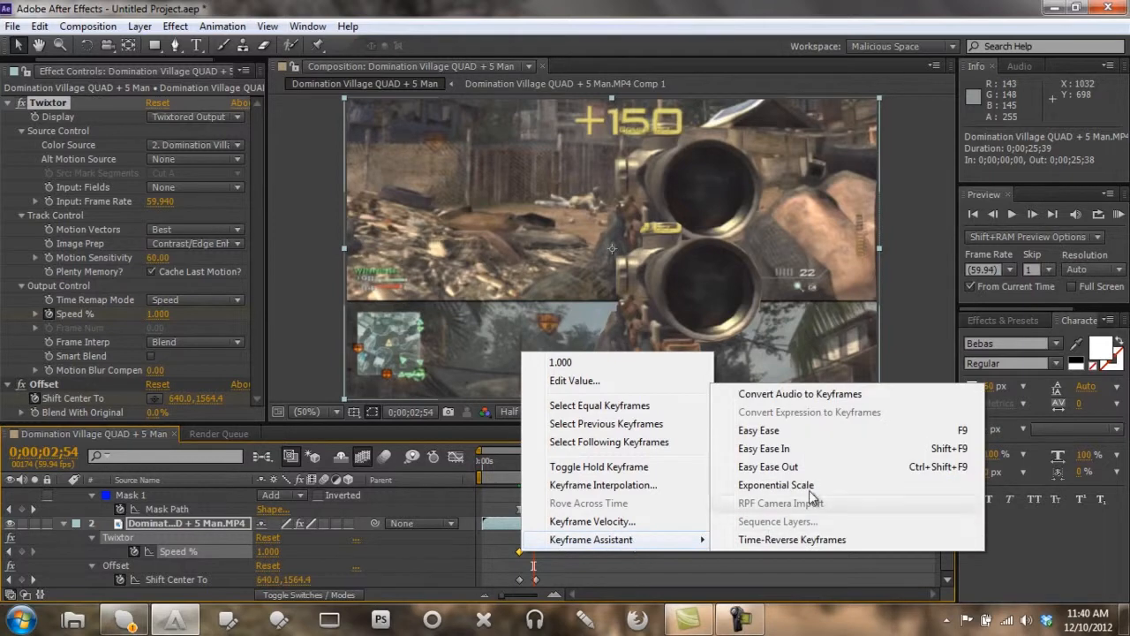
click(807, 433)
Apply Easy Ease to both Shift Center To keyframes of the Offset effect and clear the selection
click(176, 578)
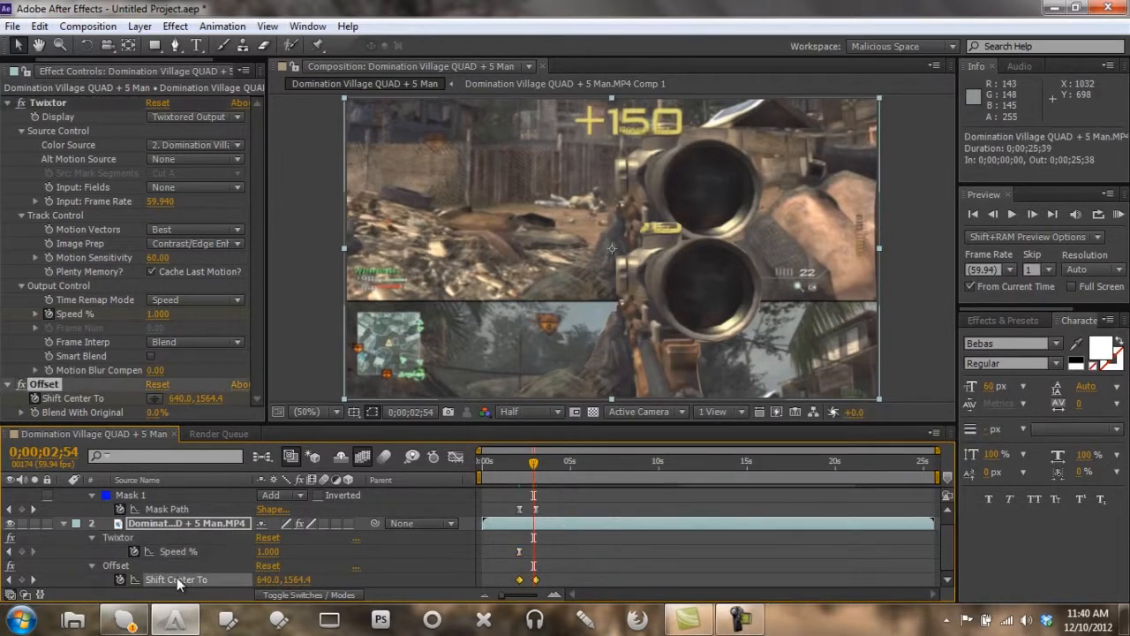
right_click(520, 581)
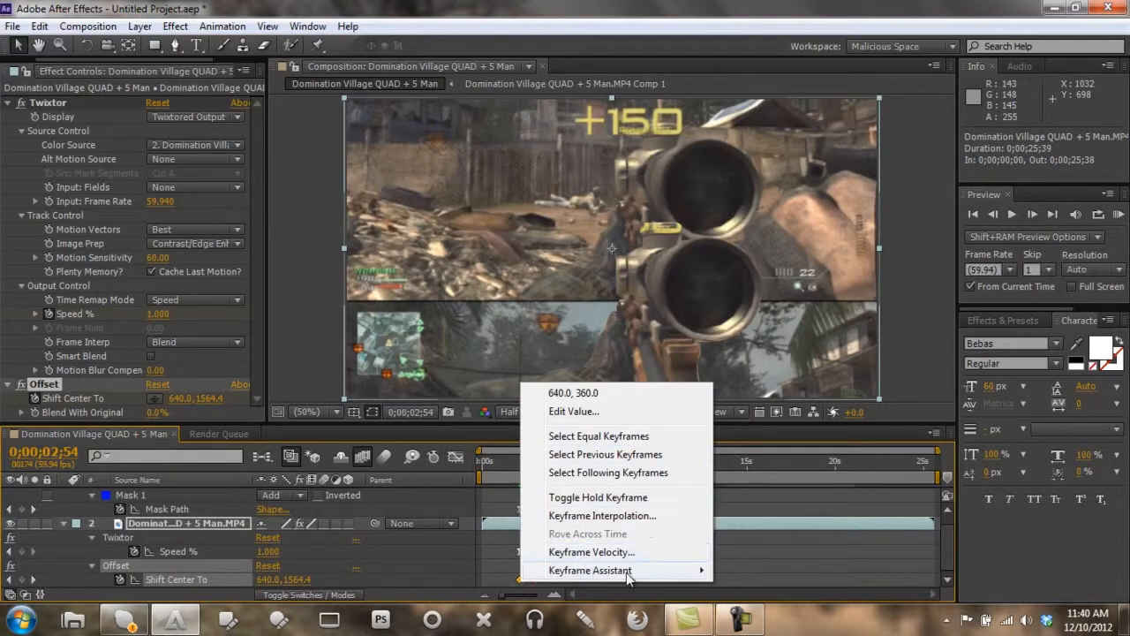
mouse_move(669, 570)
click(789, 461)
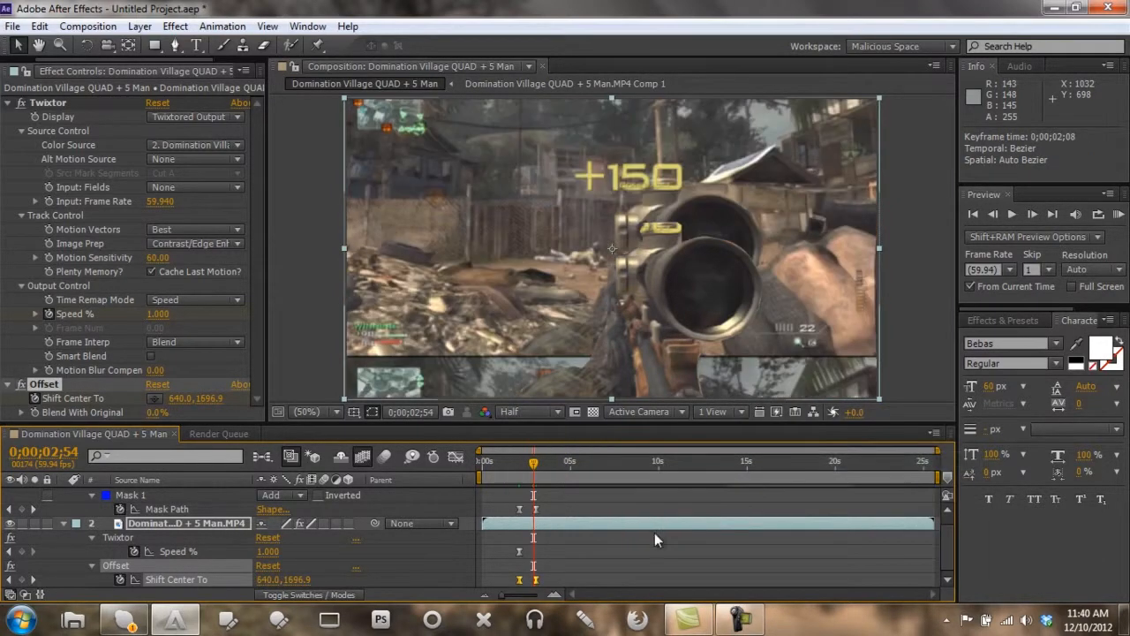
click(443, 551)
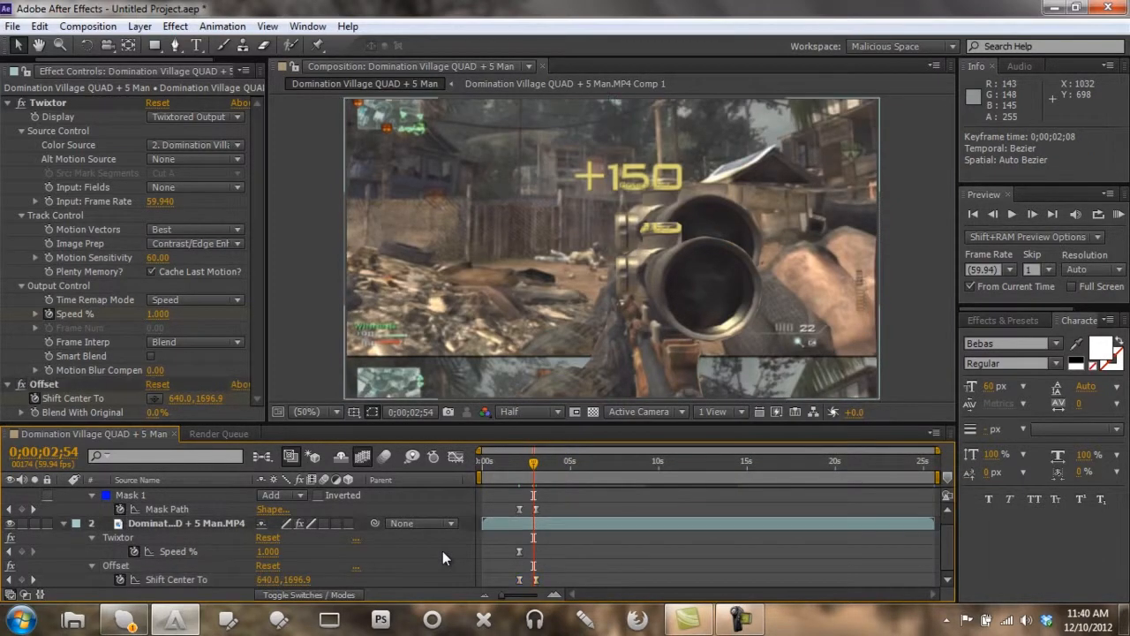
Collapse the properties of both layers and scrub through the eased animation, stopping at 0;00;02;49
click(64, 522)
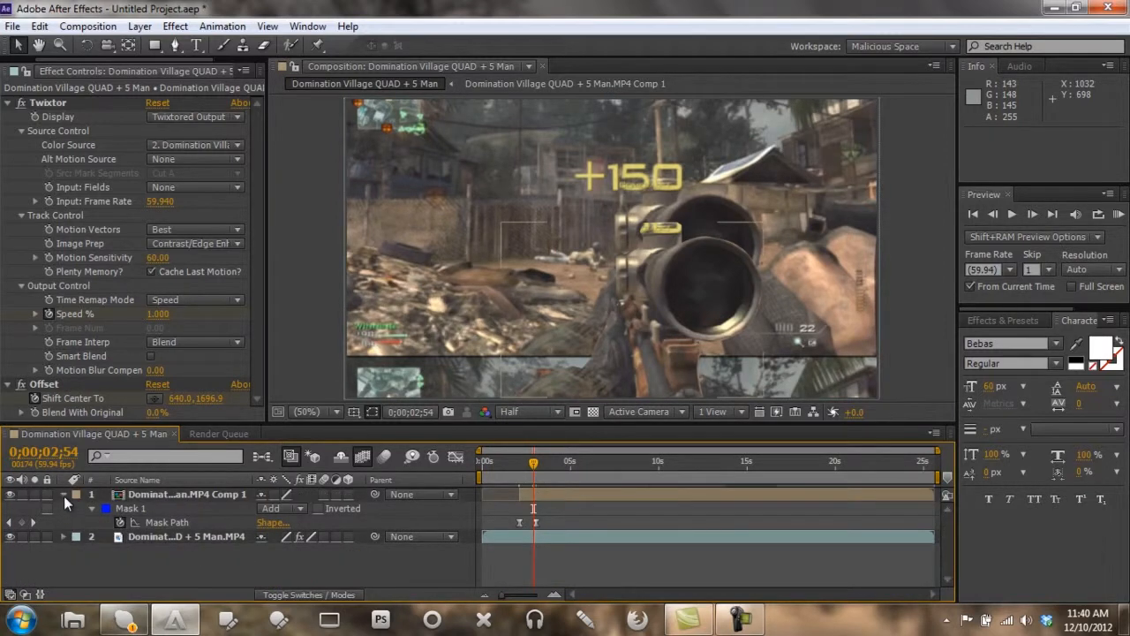
click(64, 494)
drag(504, 468, 530, 474)
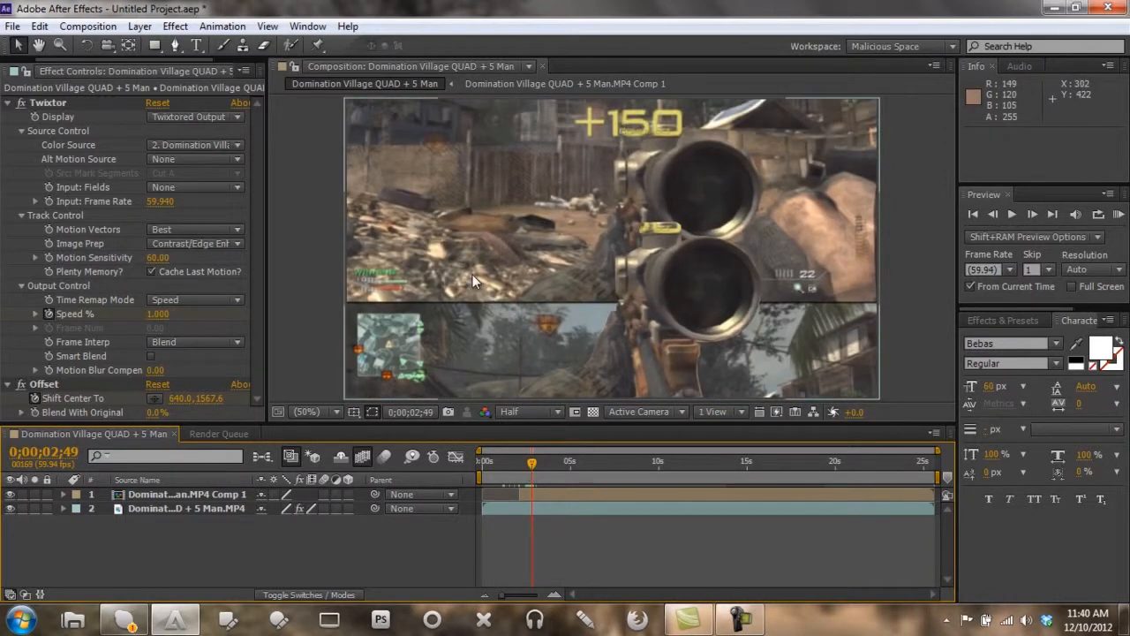
Apply the RE:Vision RSMB motion blur effect to the background footage layer, Domination Village QUAD + 5 Man.MP4
click(192, 494)
right_click(192, 494)
click(174, 511)
right_click(173, 509)
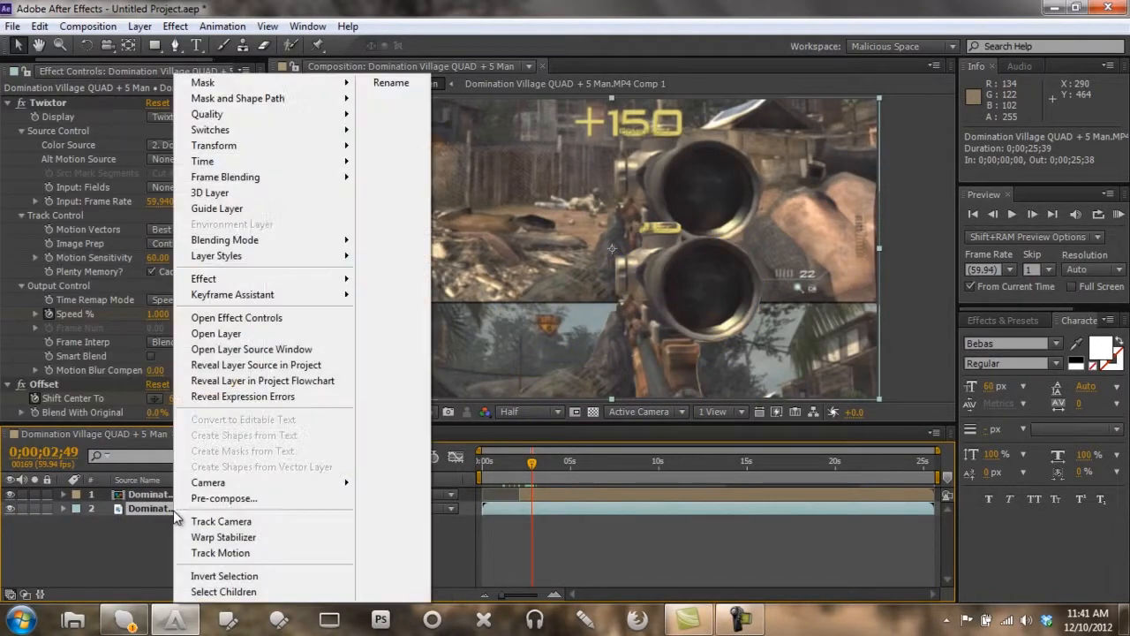
mouse_move(292, 279)
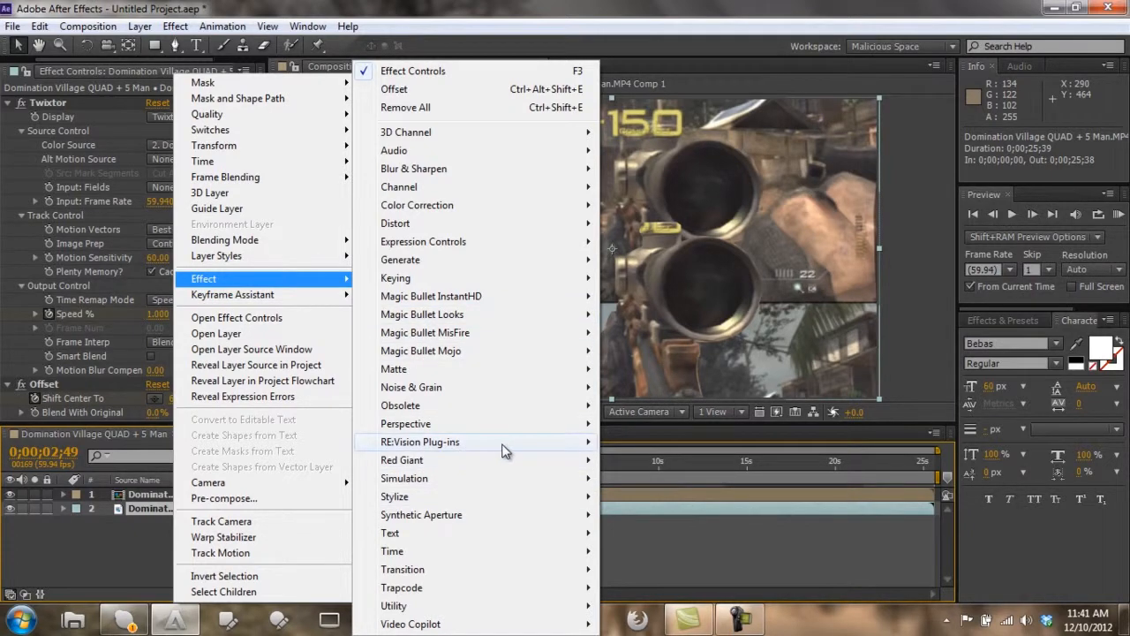
mouse_move(505, 450)
click(682, 460)
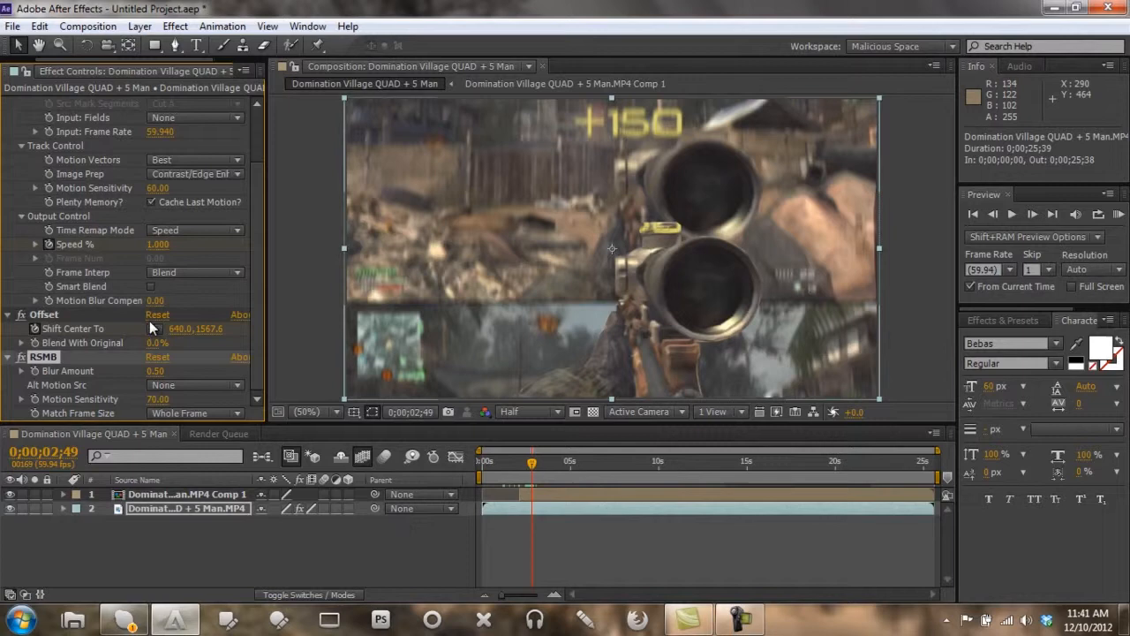
Set RSMB's Motion Sensitivity to 60 and Blur Amount to 0.60, and check the blur at 0;00;02;23
click(157, 399)
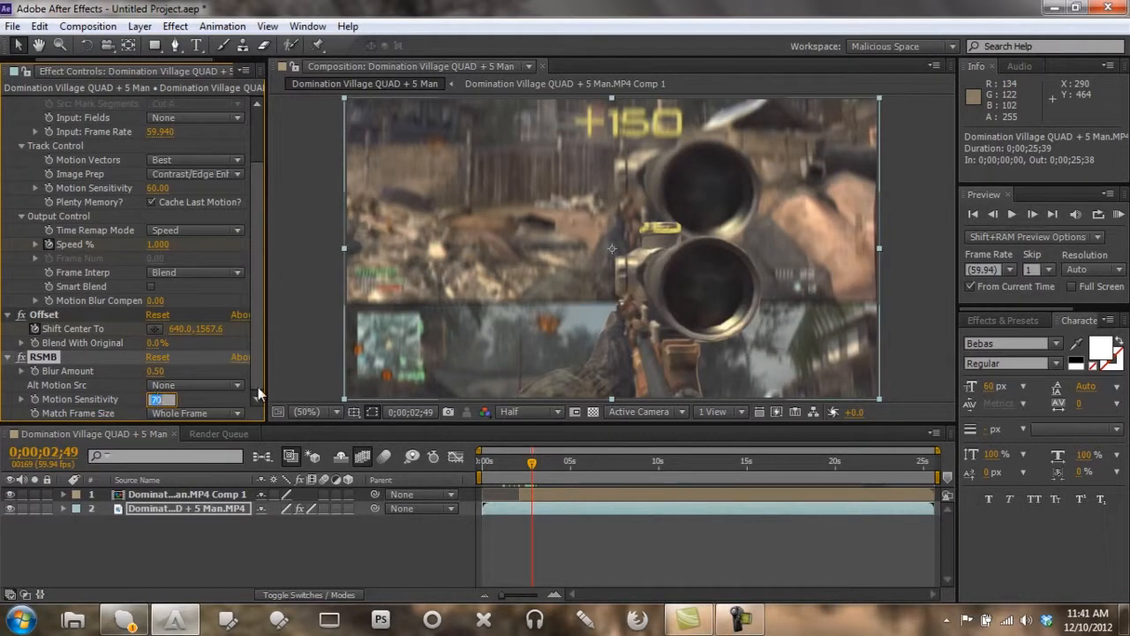
text(60)
key(Return)
click(157, 370)
text(.6)
key(Return)
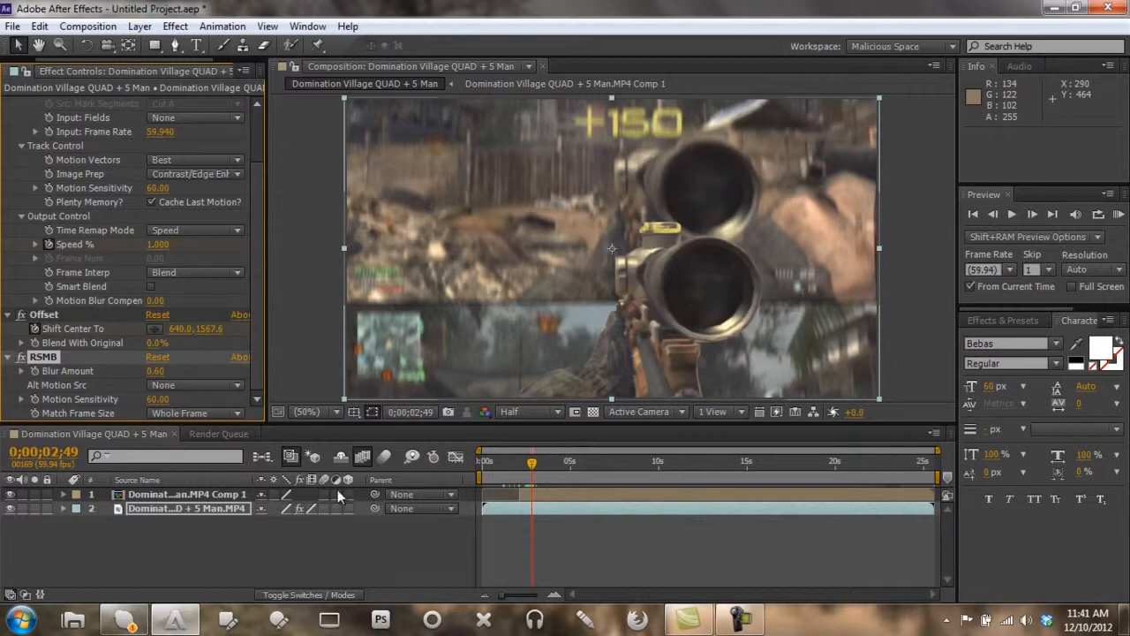
mouse_move(531, 463)
mouse_down()
mouse_move(539, 477)
mouse_move(522, 469)
mouse_up()
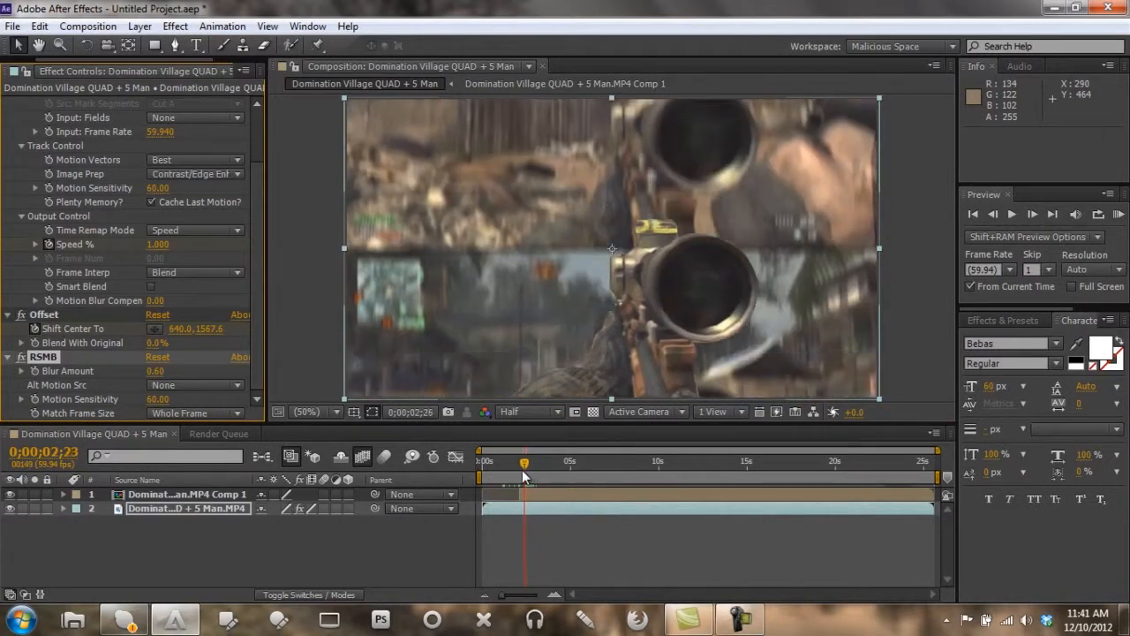
Add a new adjustment layer above the two footage layers
click(224, 558)
right_click(223, 558)
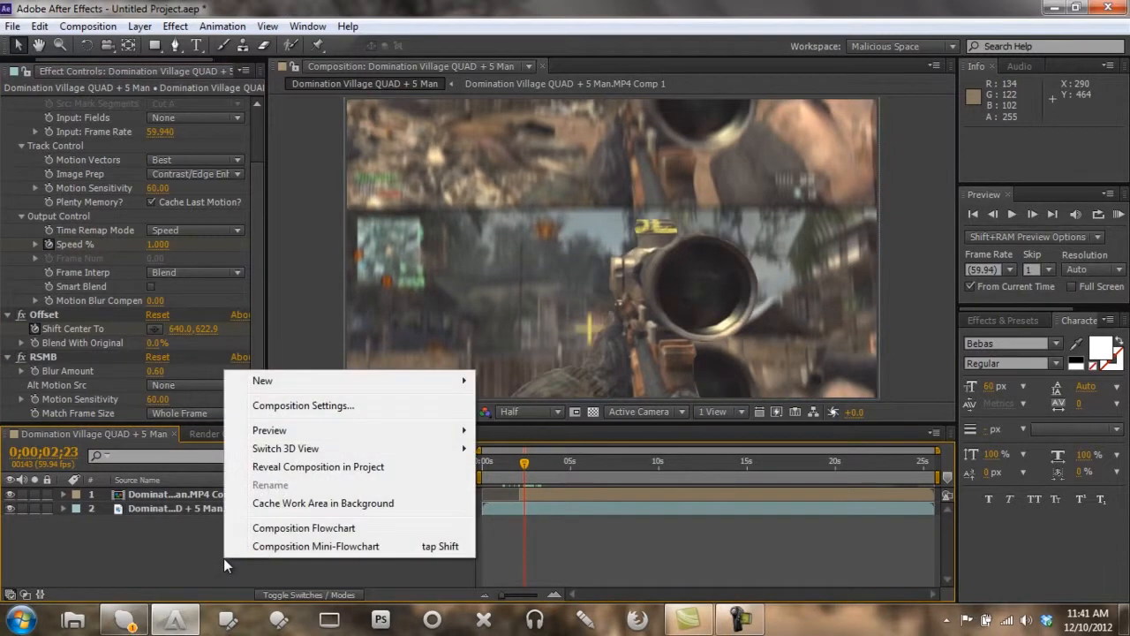
mouse_move(348, 383)
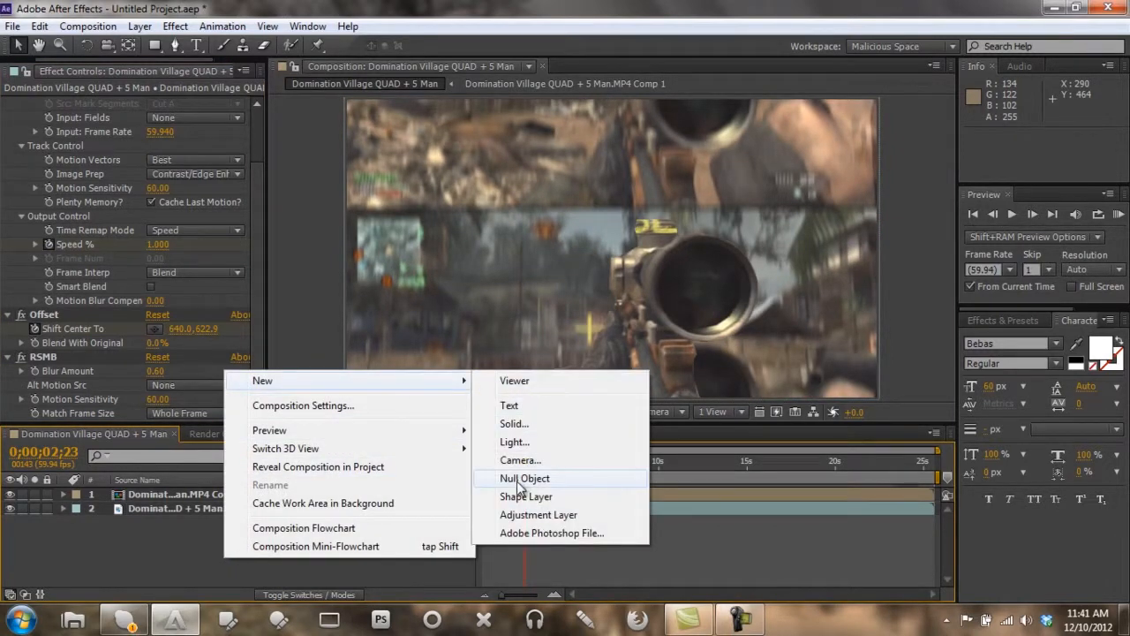
click(523, 514)
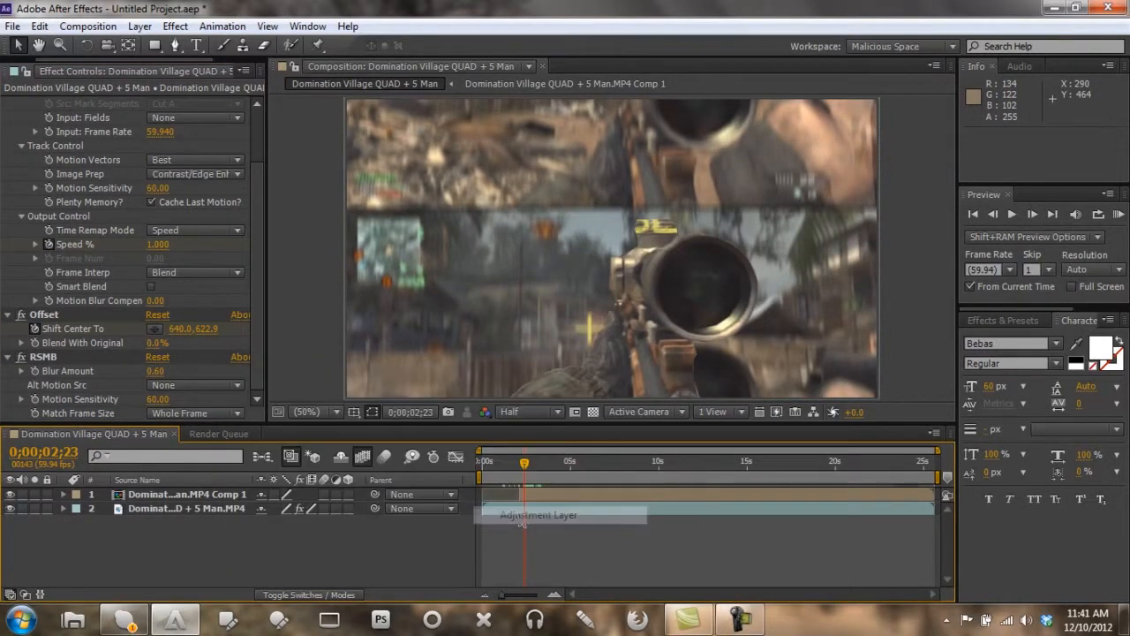
click(355, 552)
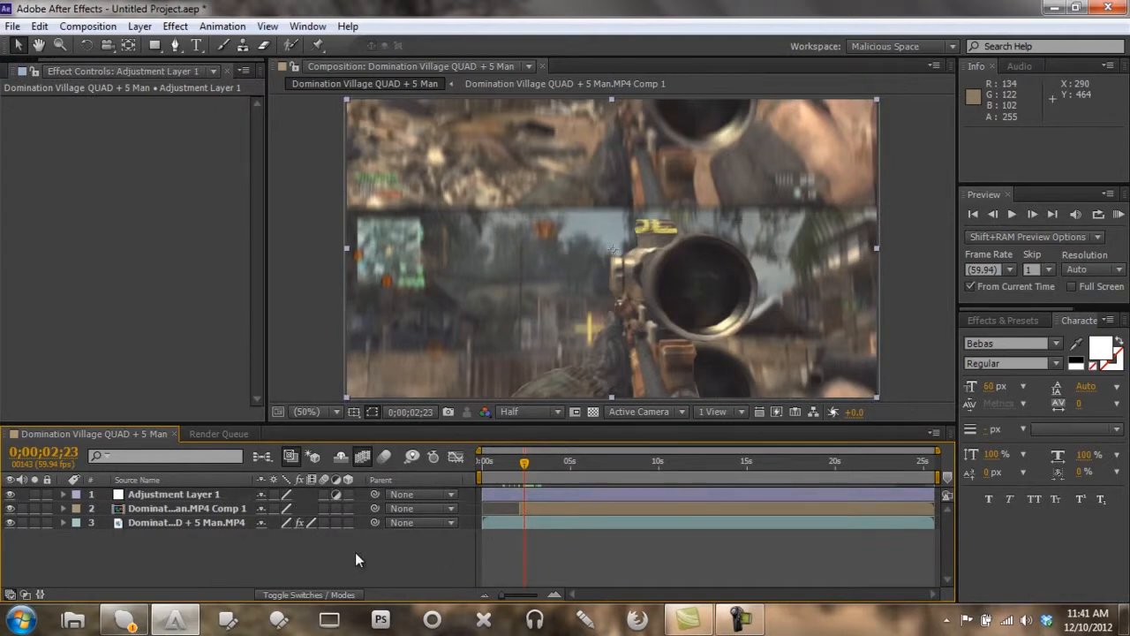
Create a black solid layer and place it directly below the adjustment layer
right_click(268, 550)
mouse_move(441, 371)
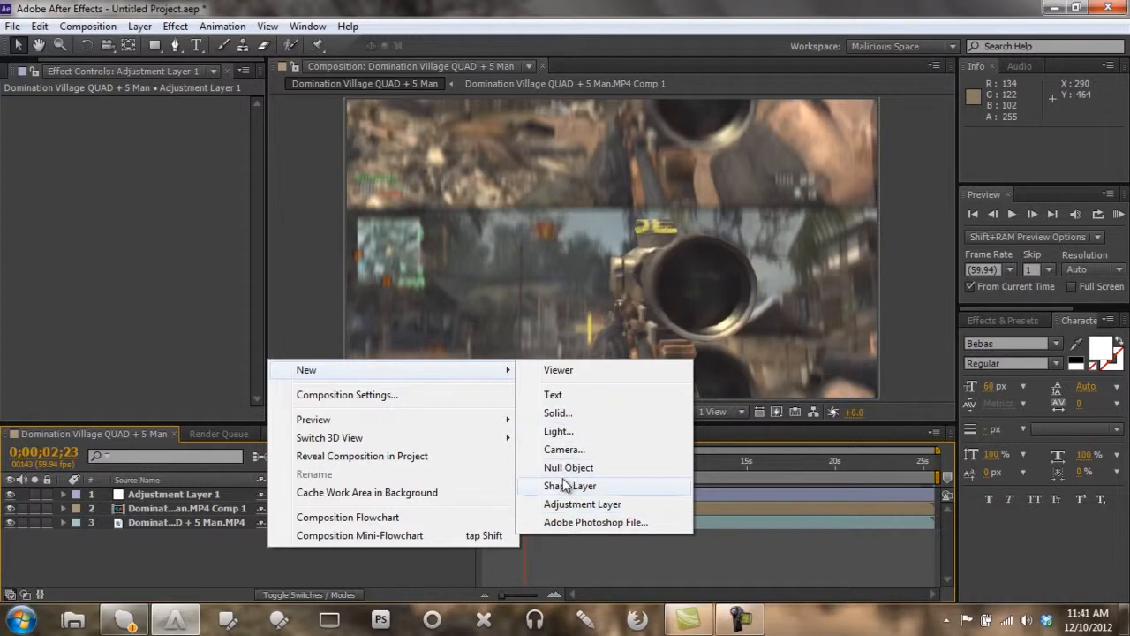
click(557, 412)
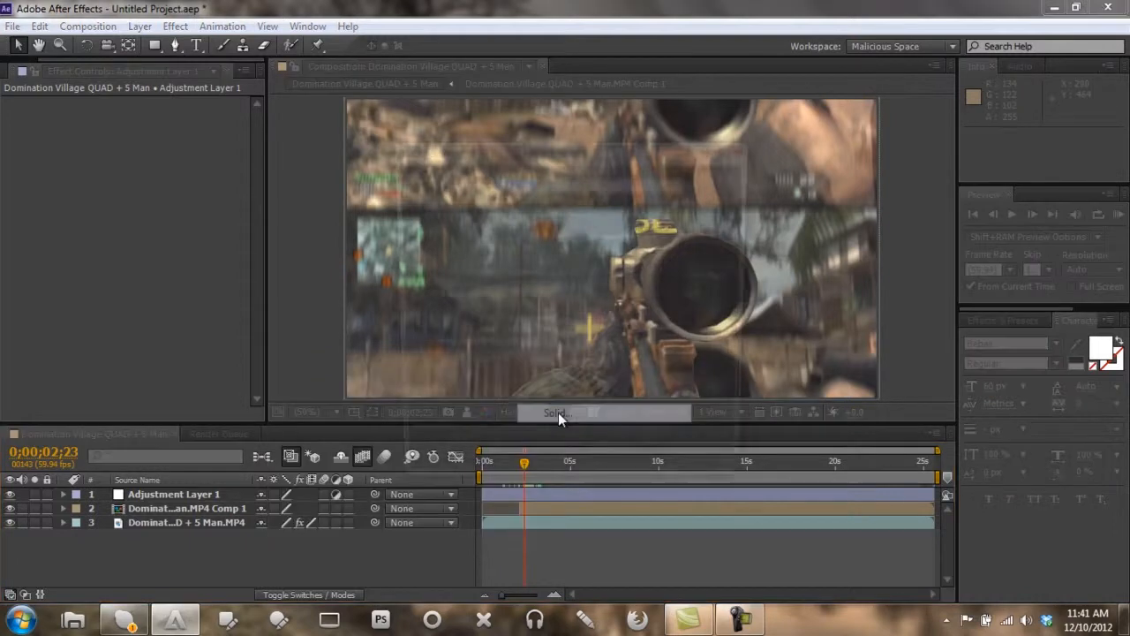
click(608, 480)
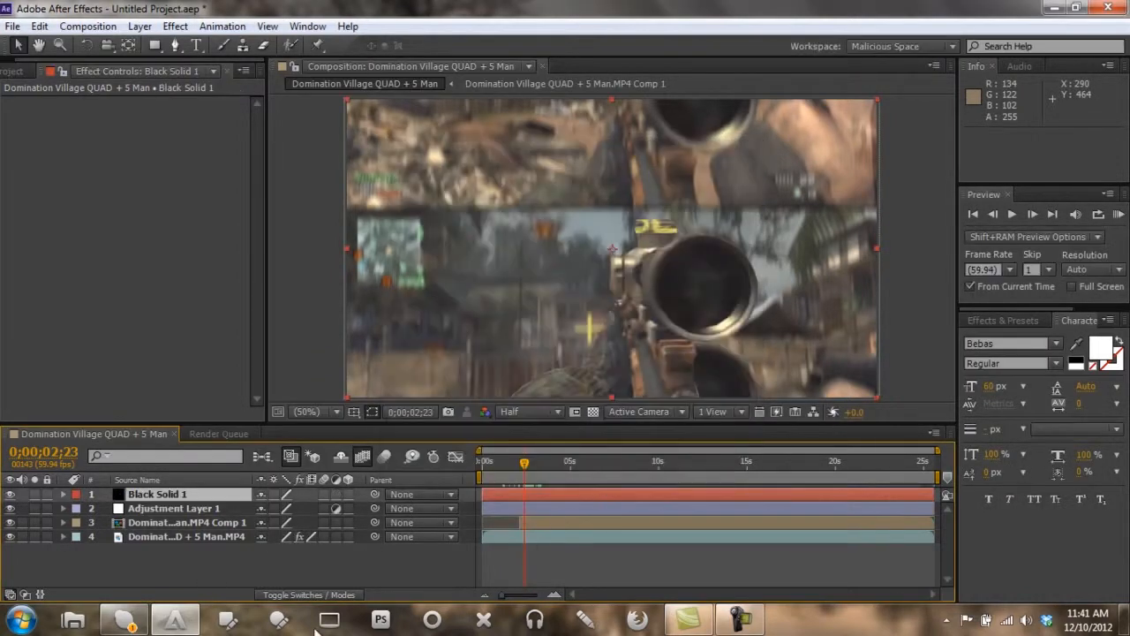
drag(143, 497, 146, 512)
Apply the Magic Bullet Looks effect to the adjustment layer and open its look for editing
click(153, 495)
right_click(153, 501)
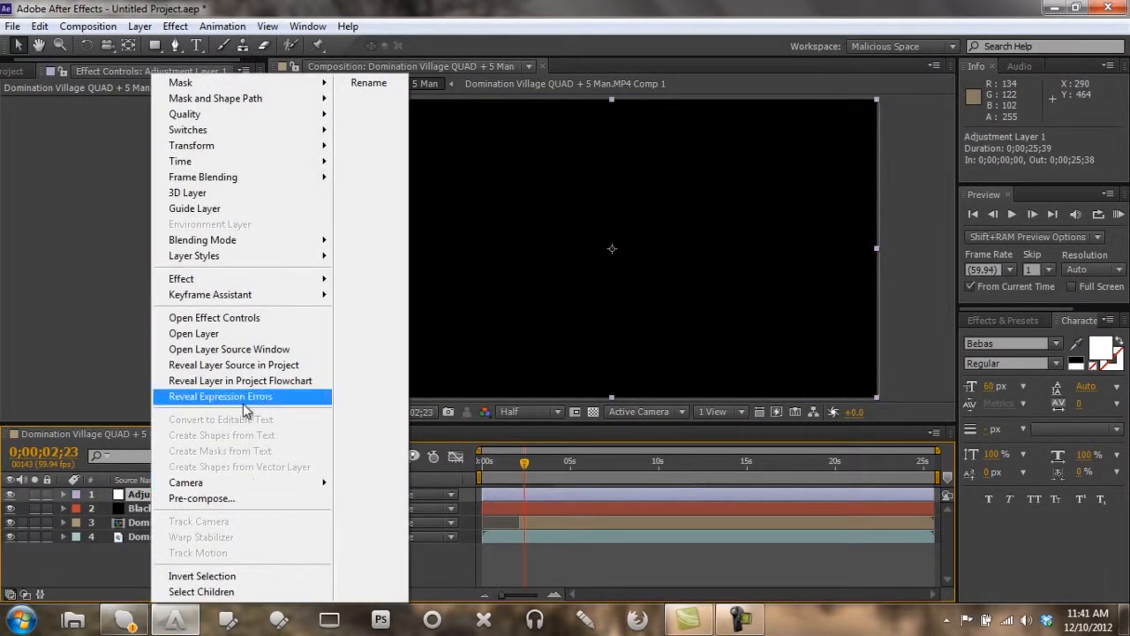
mouse_move(305, 279)
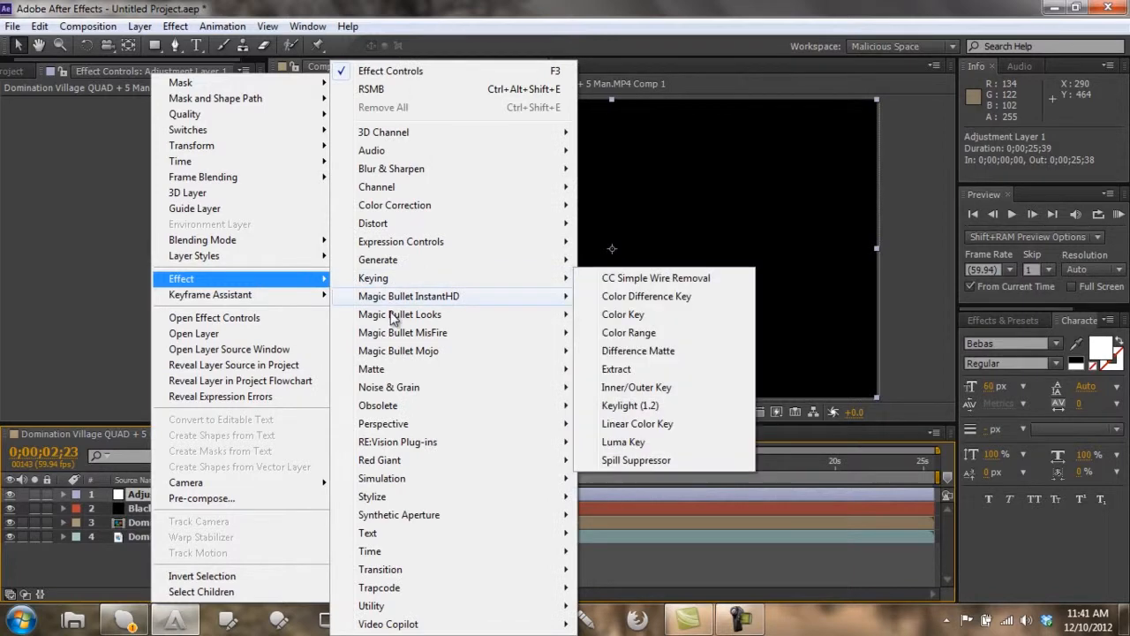
mouse_move(398, 319)
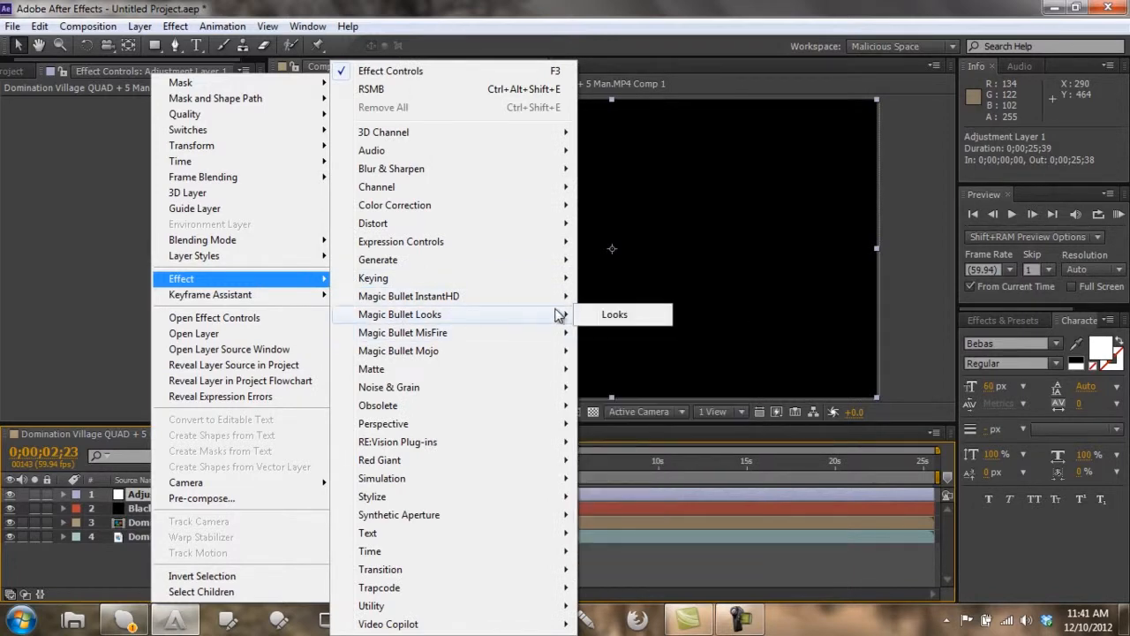
click(595, 318)
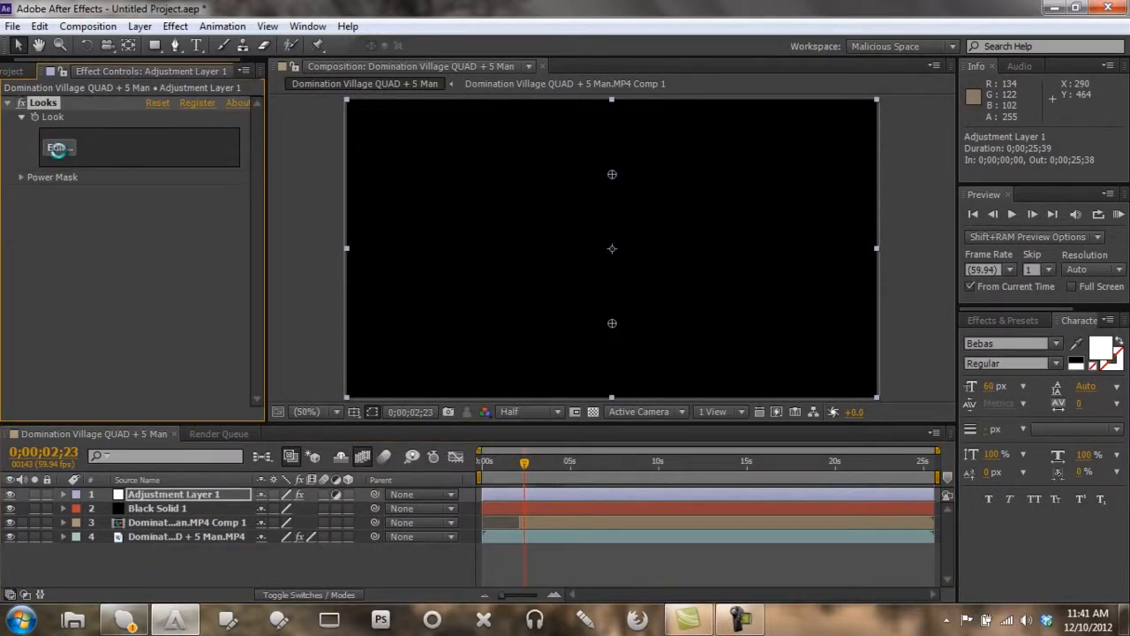
click(124, 621)
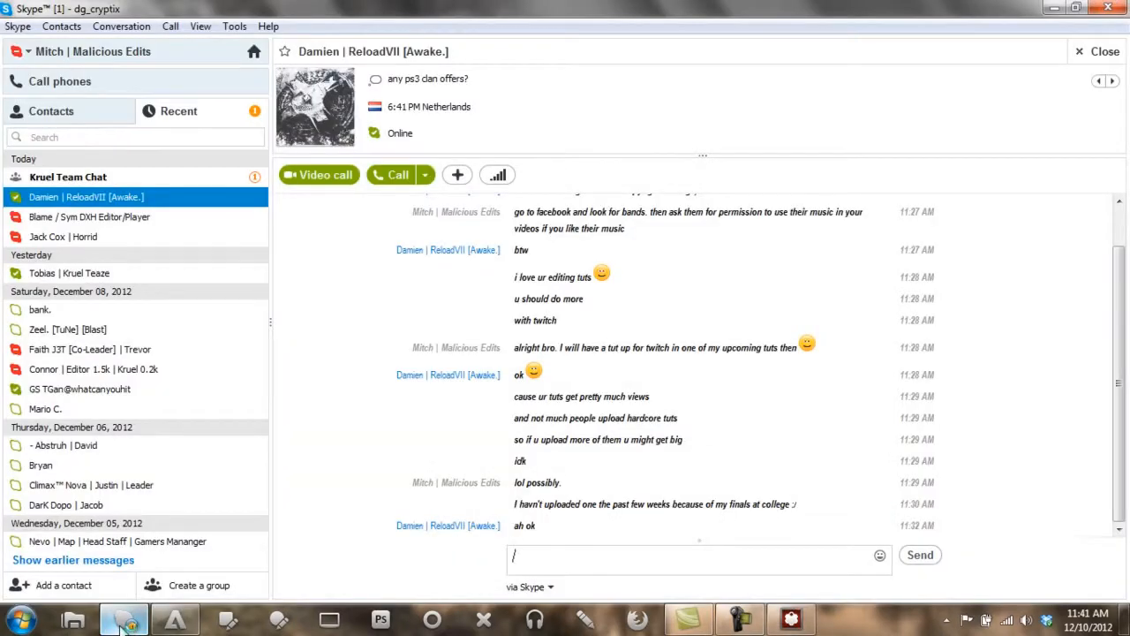
click(144, 178)
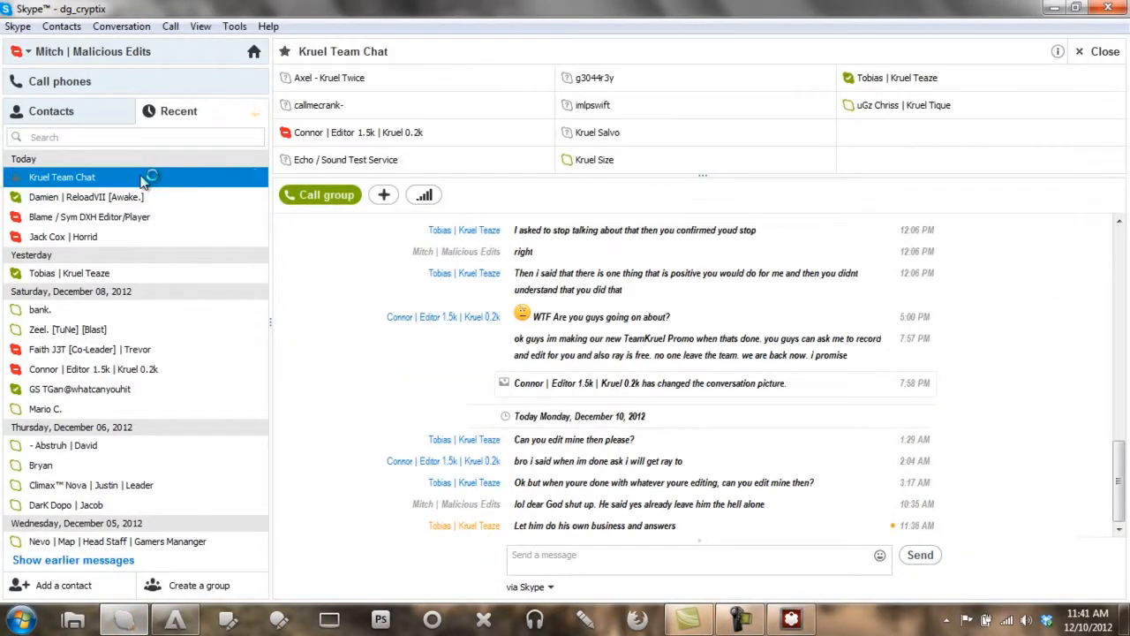
click(175, 621)
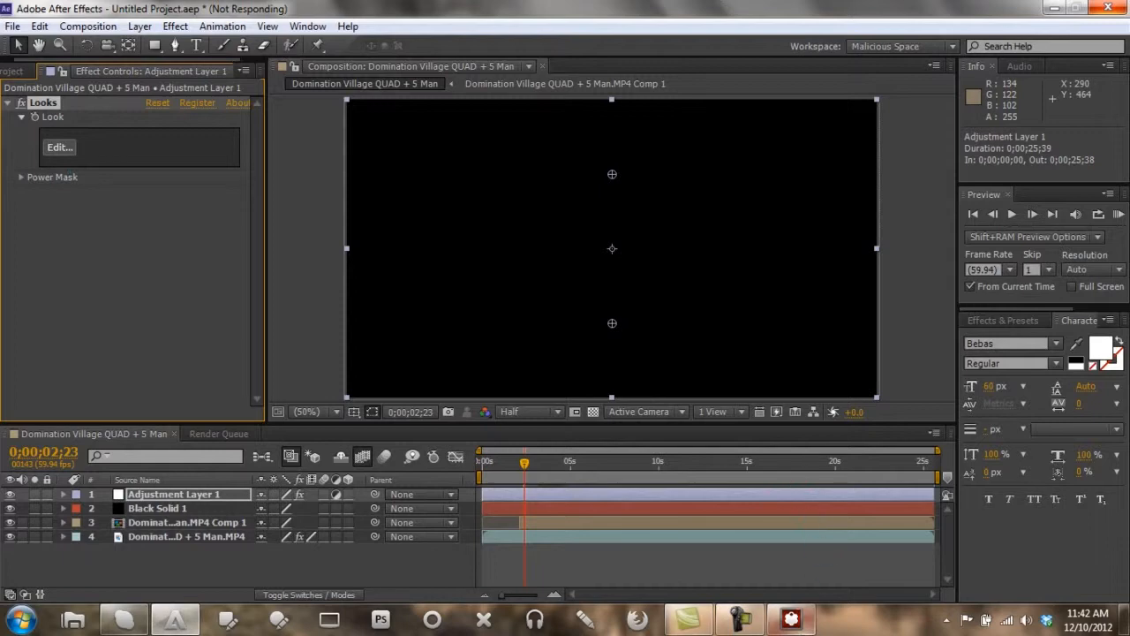
click(791, 621)
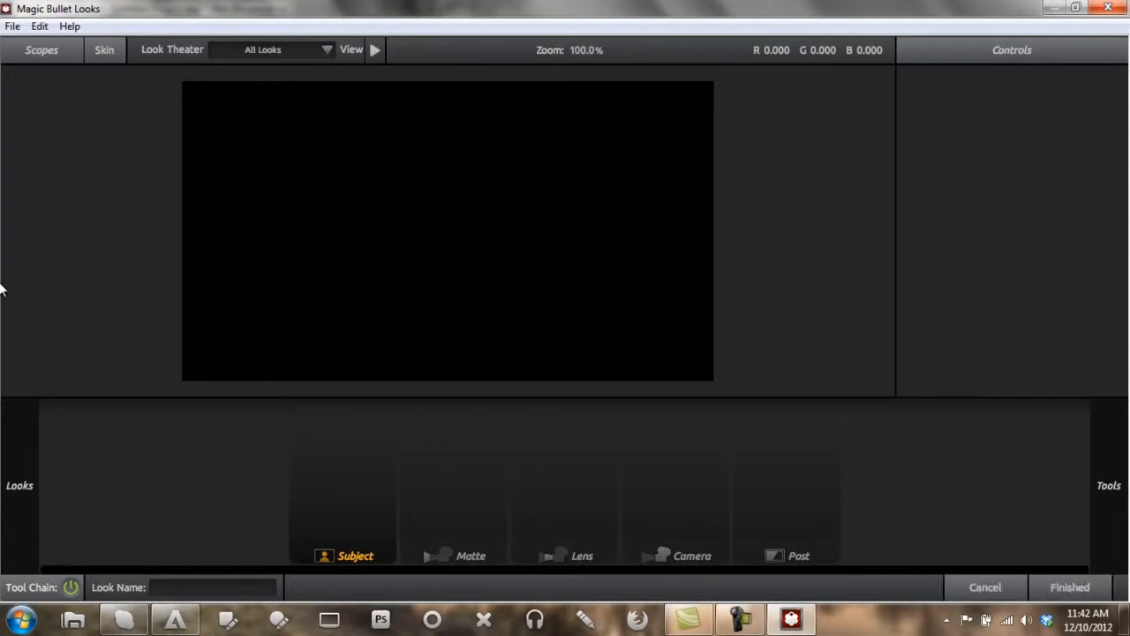
mouse_move(3, 287)
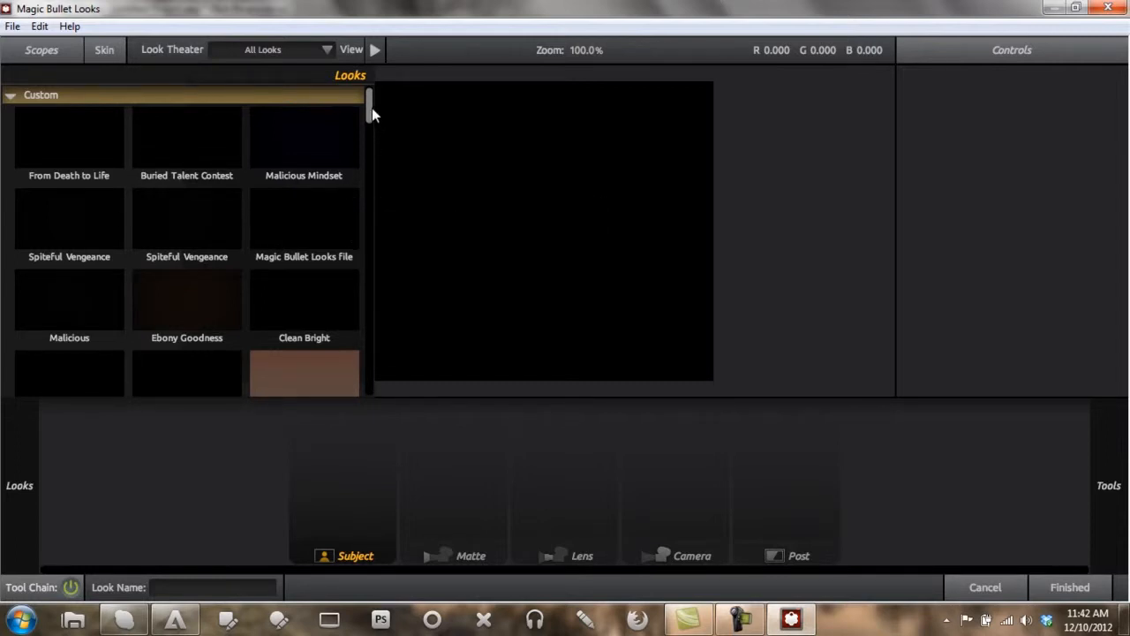
drag(368, 106, 368, 107)
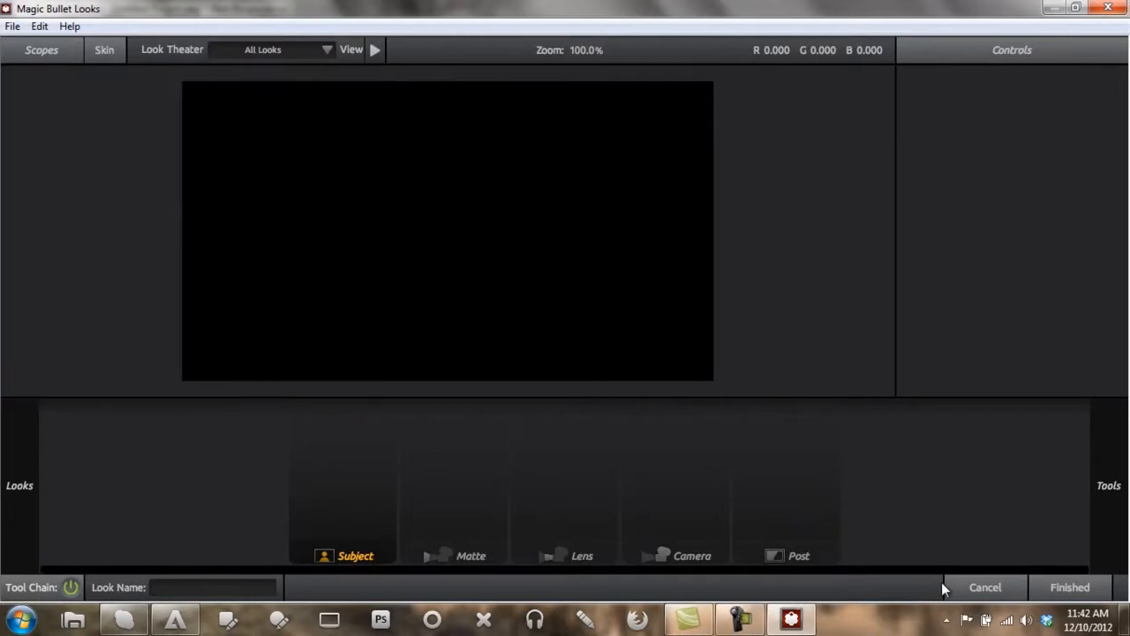
click(973, 579)
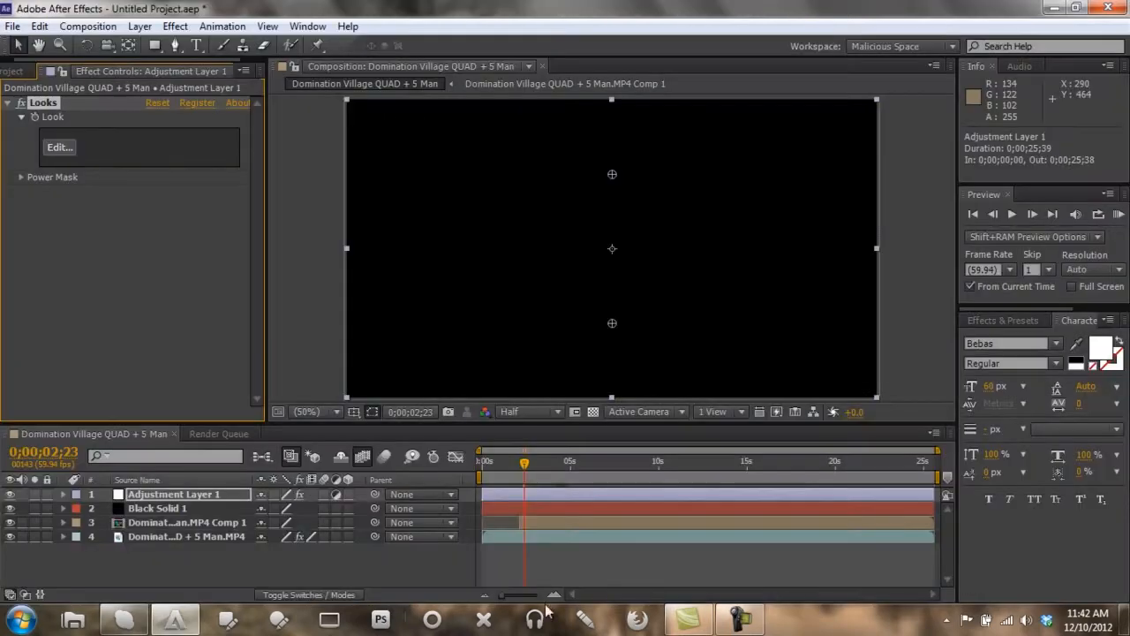
Hide the black solid layer and reopen the adjustment layer's look for editing with the custom looks shown
click(10, 508)
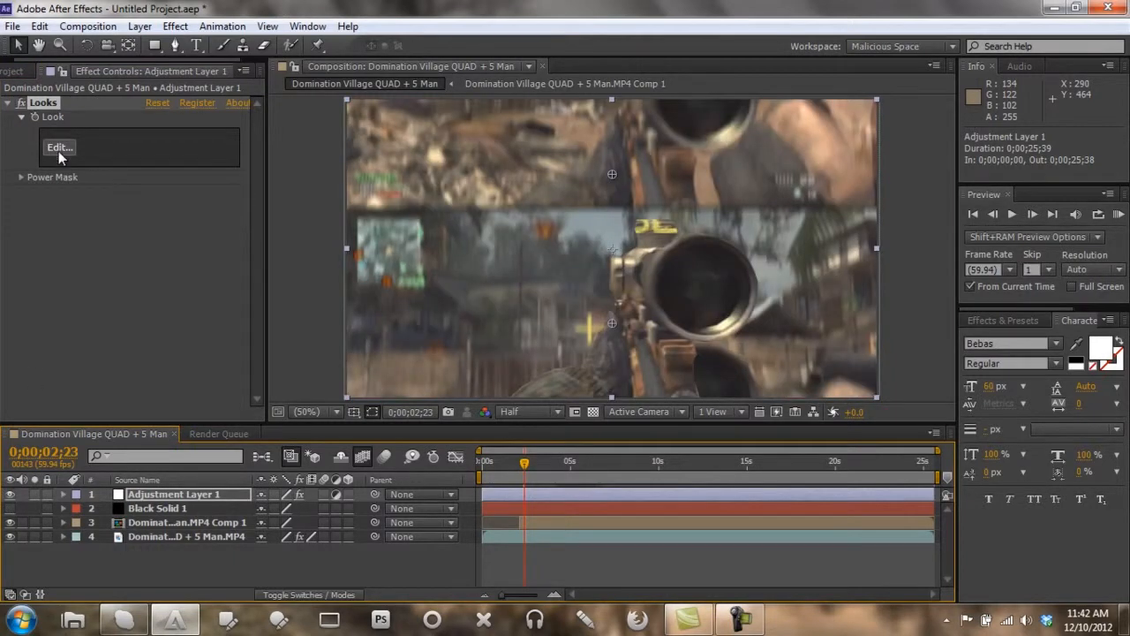
click(58, 148)
mouse_move(2, 254)
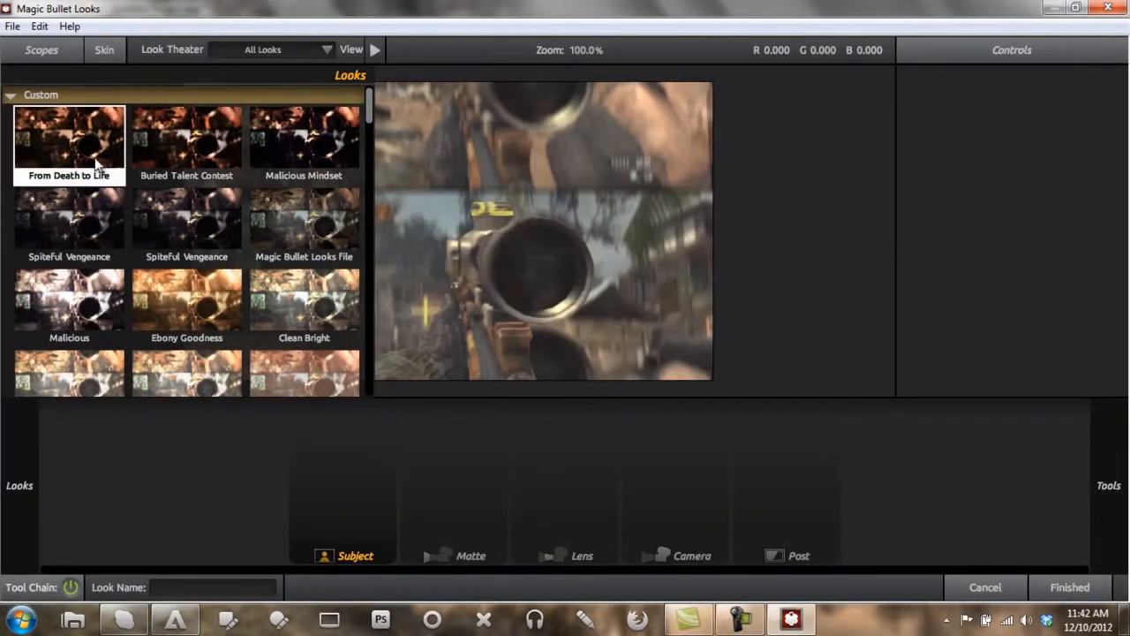
Try the custom looks From Death to Life, Buried Talent Contest, Malicious Mindset, Spiteful Vengeance and Malicious on the frame
click(94, 157)
click(156, 152)
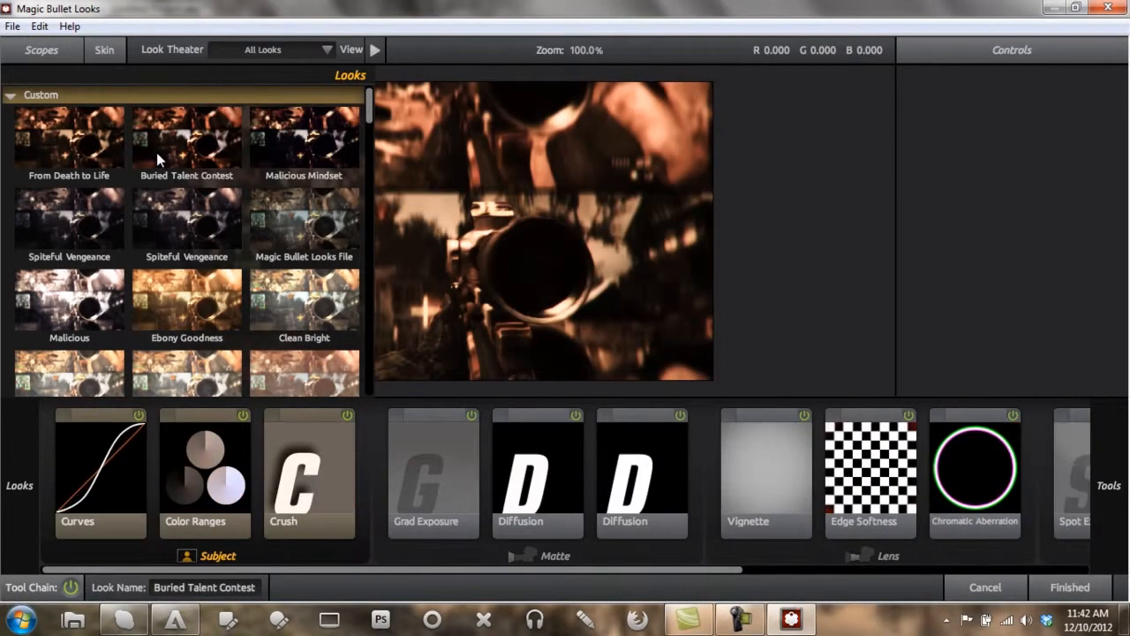
click(78, 158)
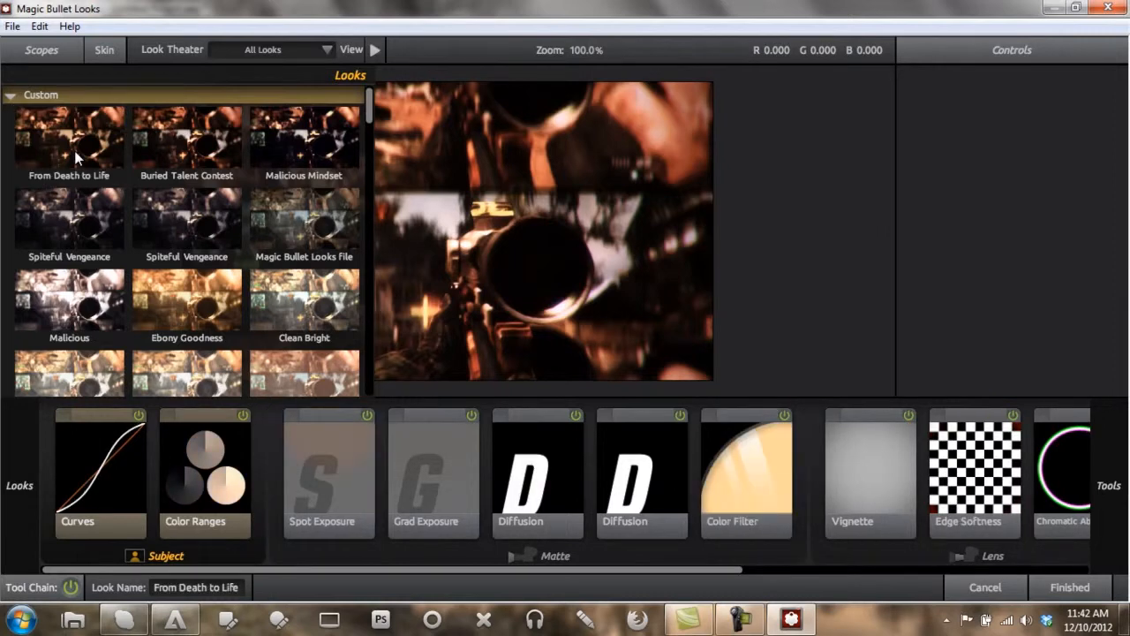
click(296, 151)
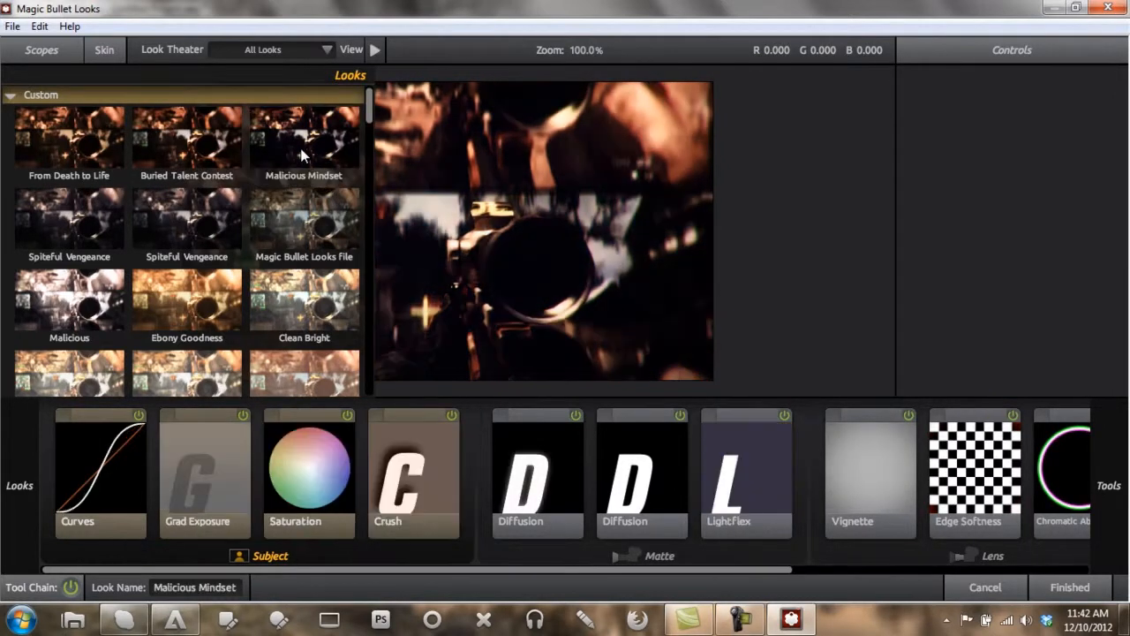
click(103, 236)
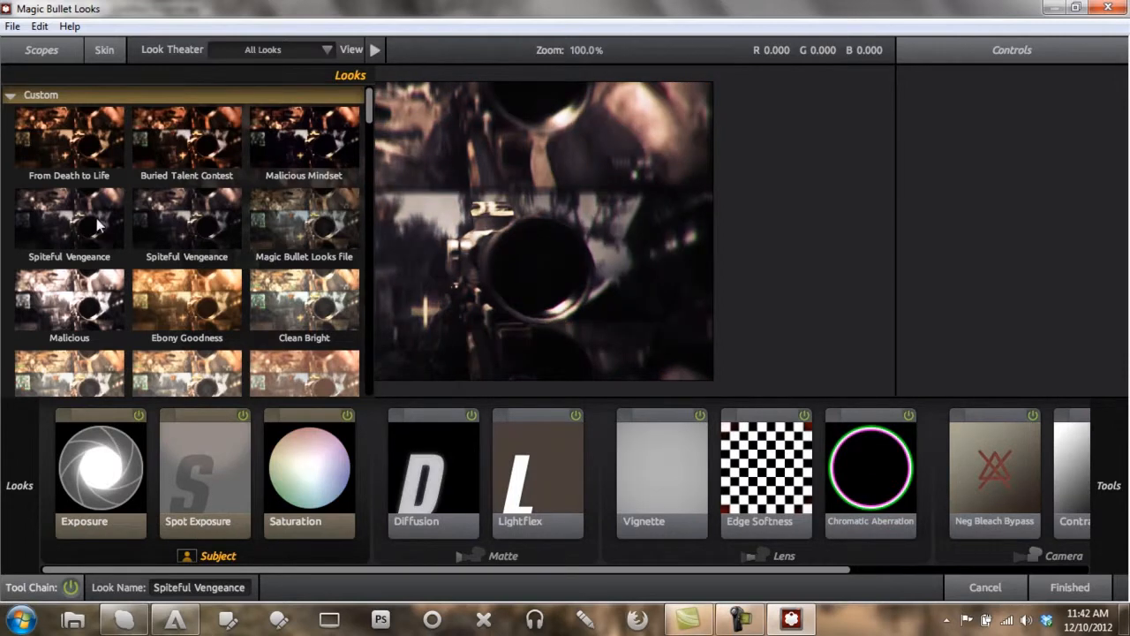
click(52, 295)
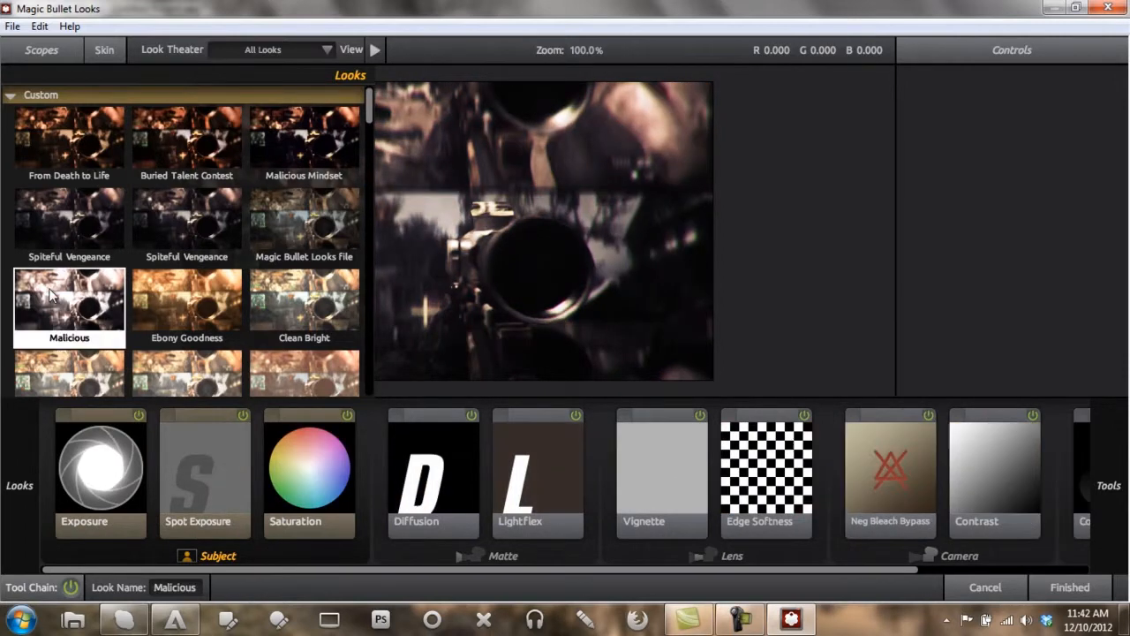
click(64, 155)
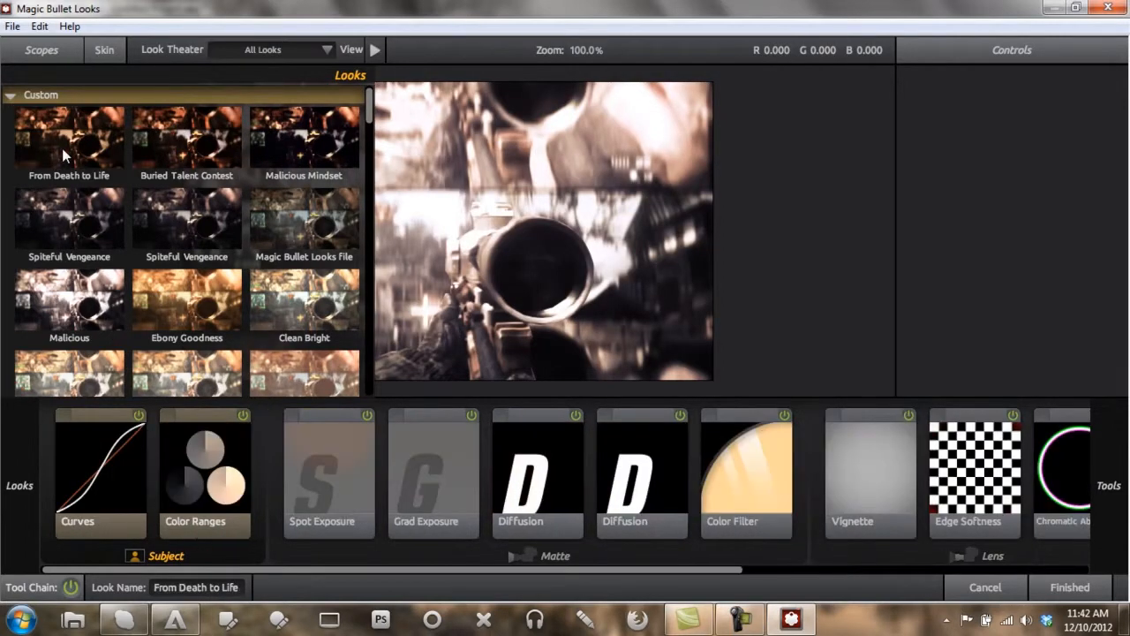
Apply the custom look Buried Talent Contest and finish editing the look
mouse_move(155, 100)
click(194, 141)
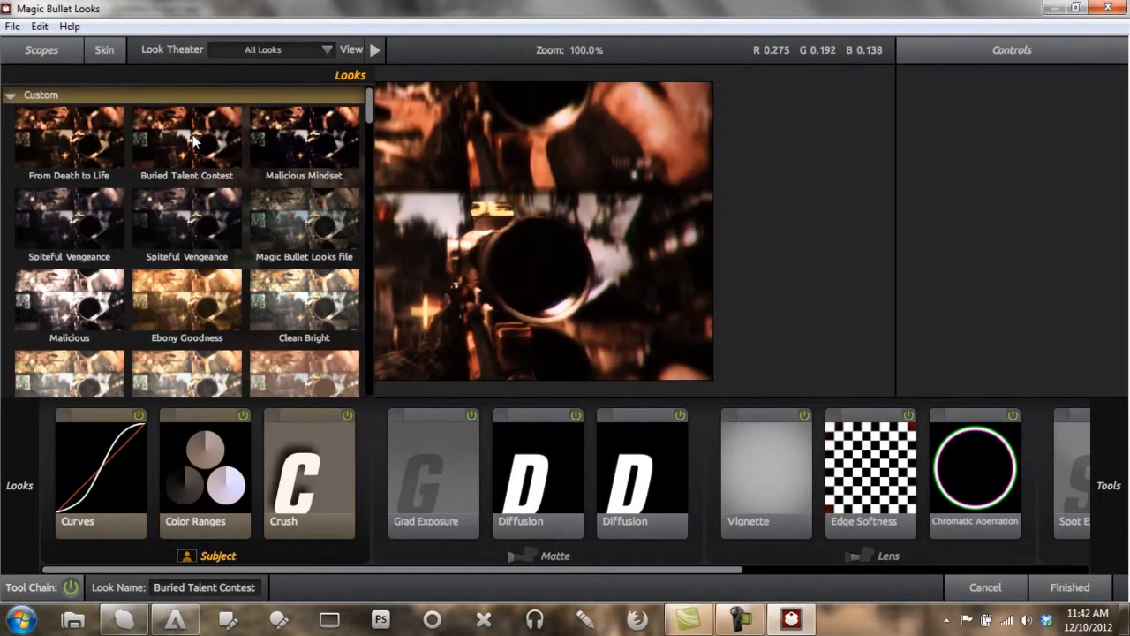
click(1068, 588)
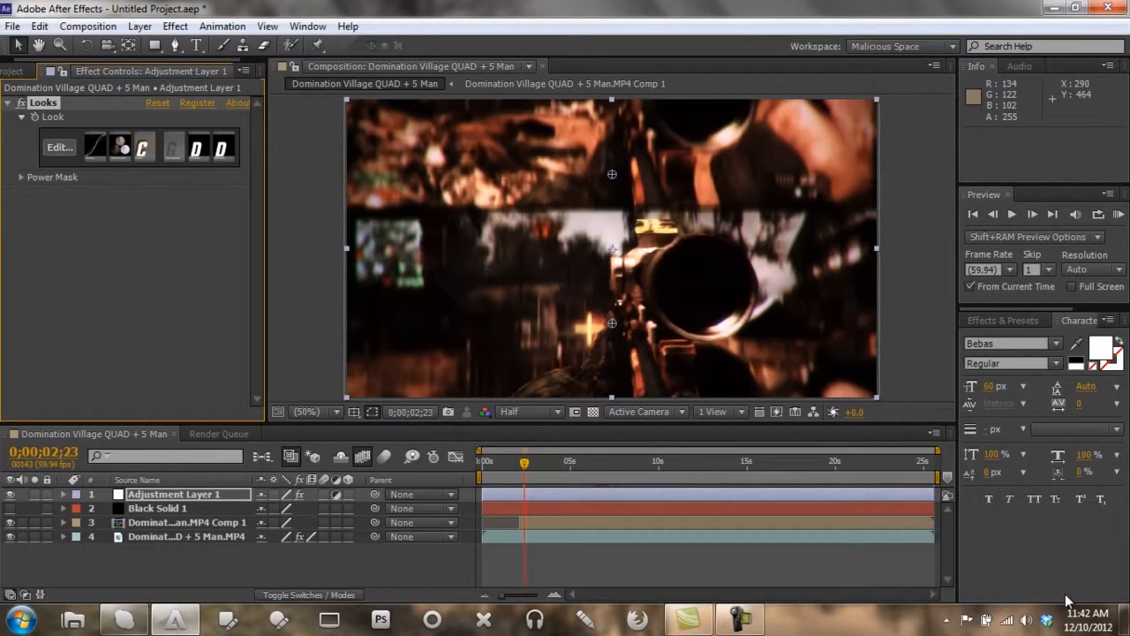
Make the black solid layer visible again and apply the Video Copilot Optical Flares effect to it
click(171, 506)
click(10, 507)
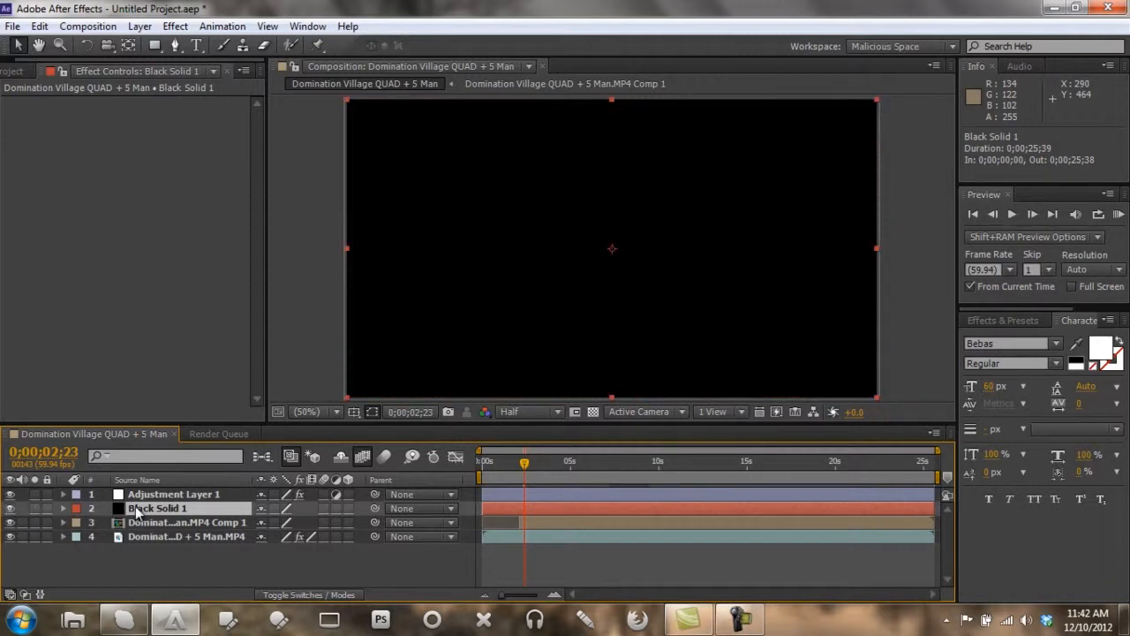
right_click(137, 512)
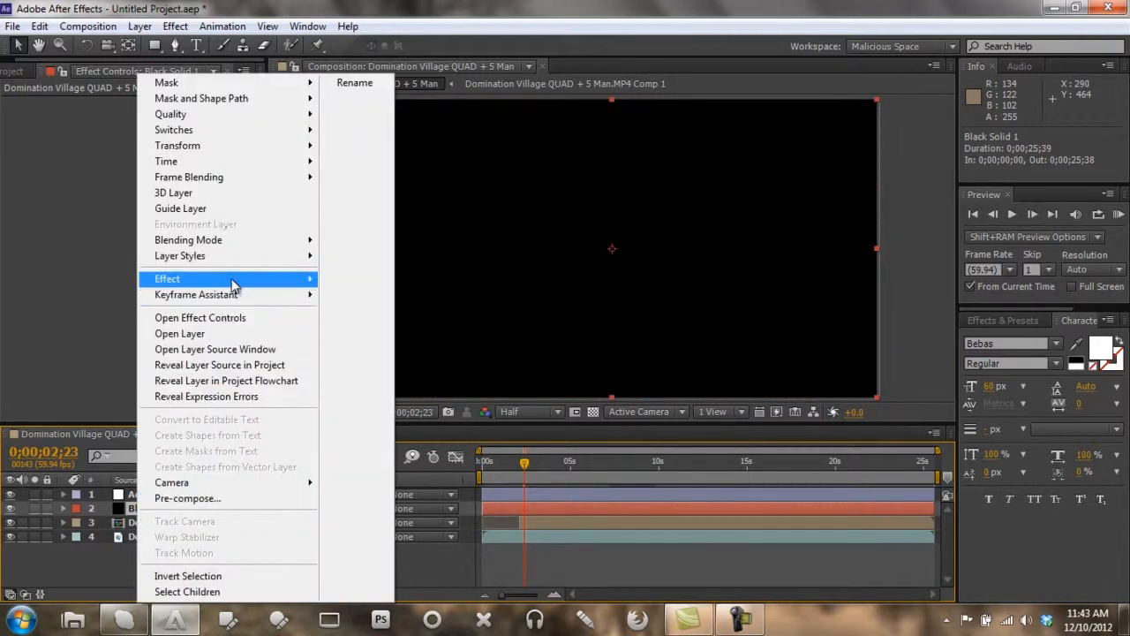
mouse_move(314, 285)
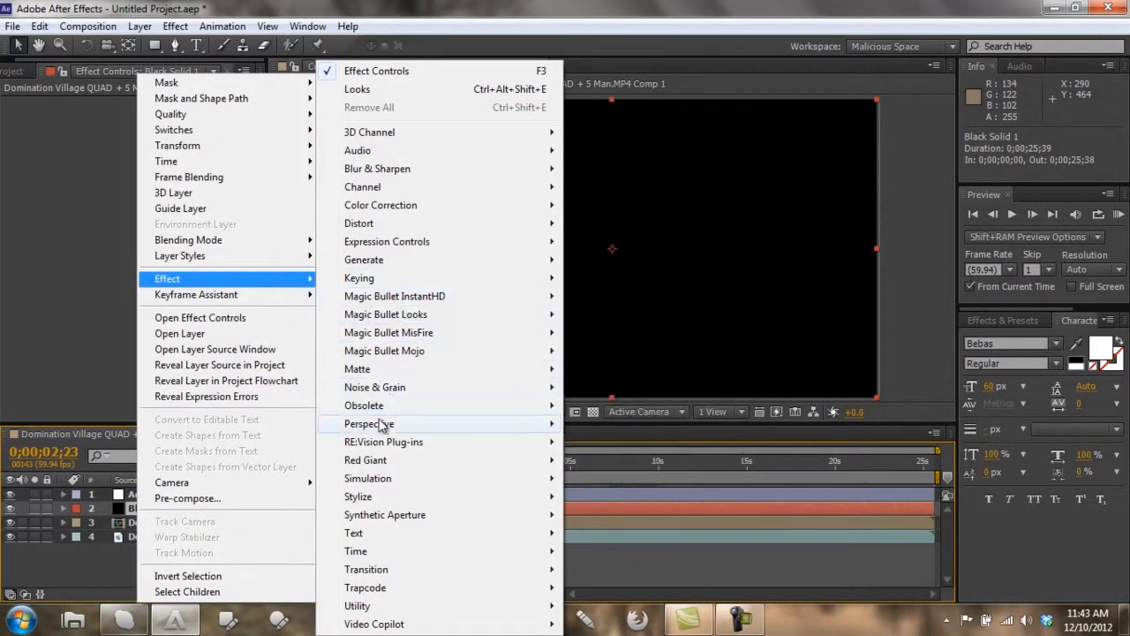
mouse_move(484, 625)
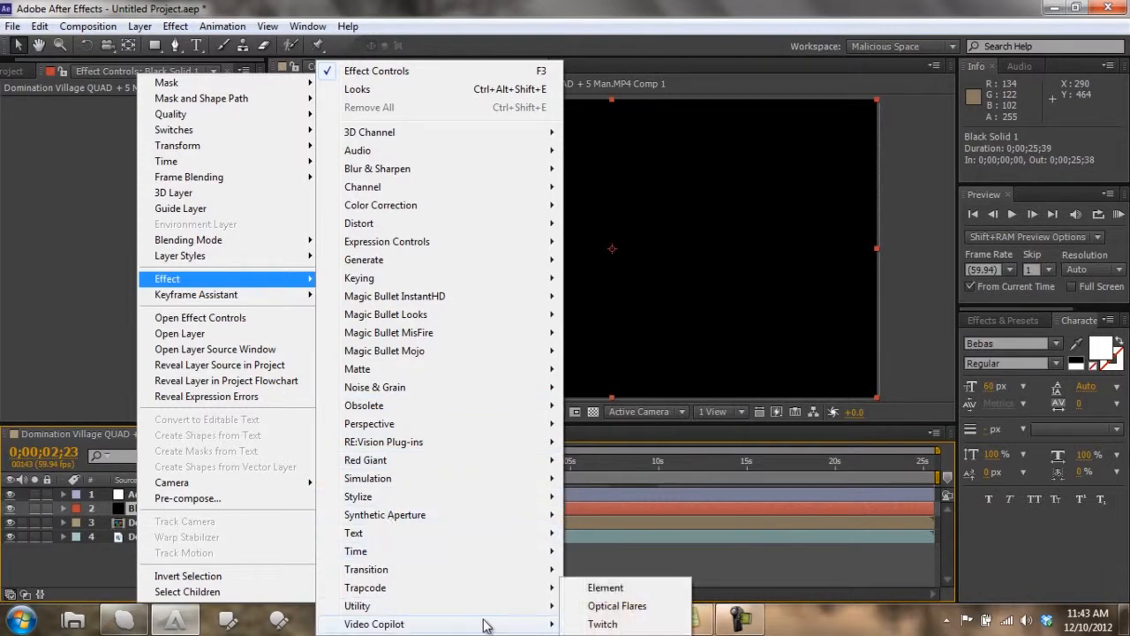
click(609, 607)
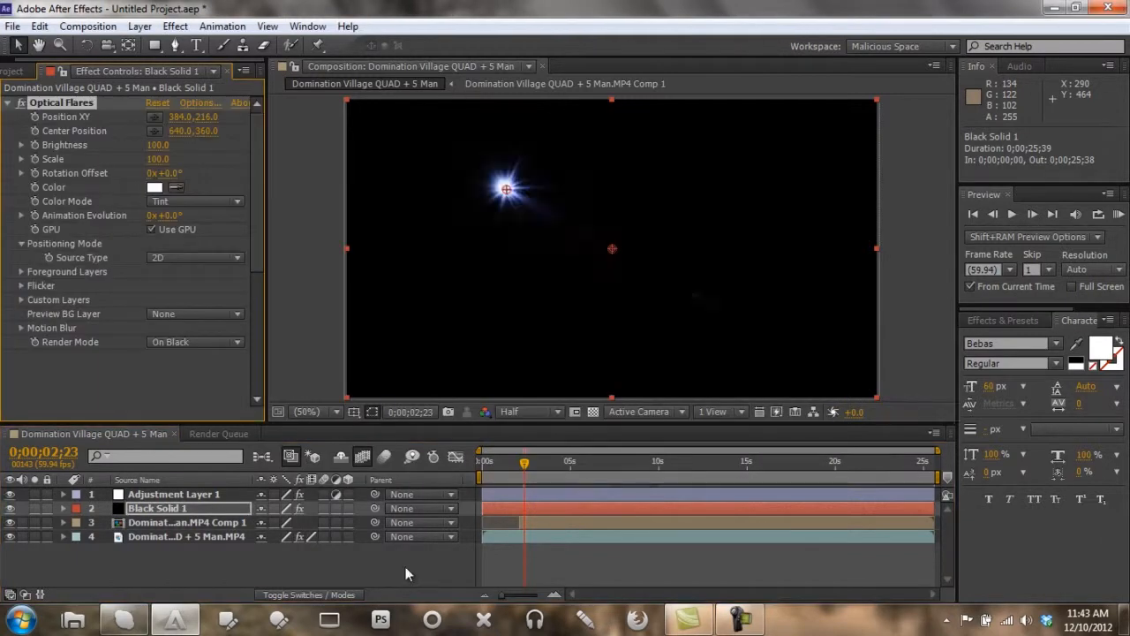
Load the Customed Flare preset from the custom presets in the Optical Flares options and accept it
click(199, 103)
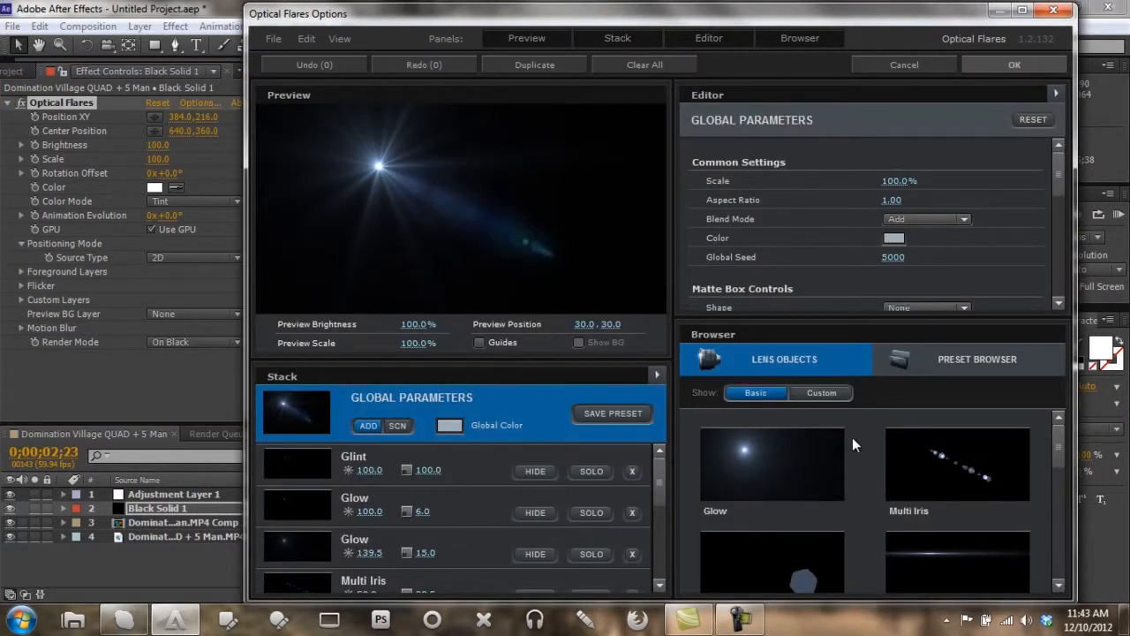
click(915, 370)
double_click(820, 463)
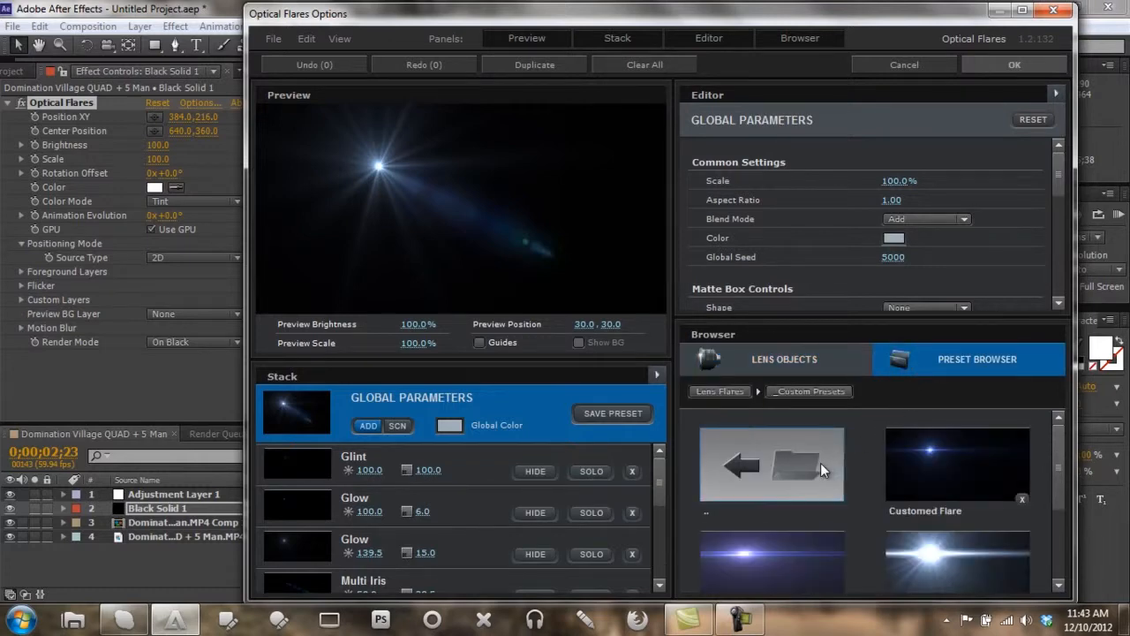
mouse_move(1057, 450)
mouse_down()
mouse_move(1049, 529)
mouse_move(1049, 442)
mouse_up()
click(980, 461)
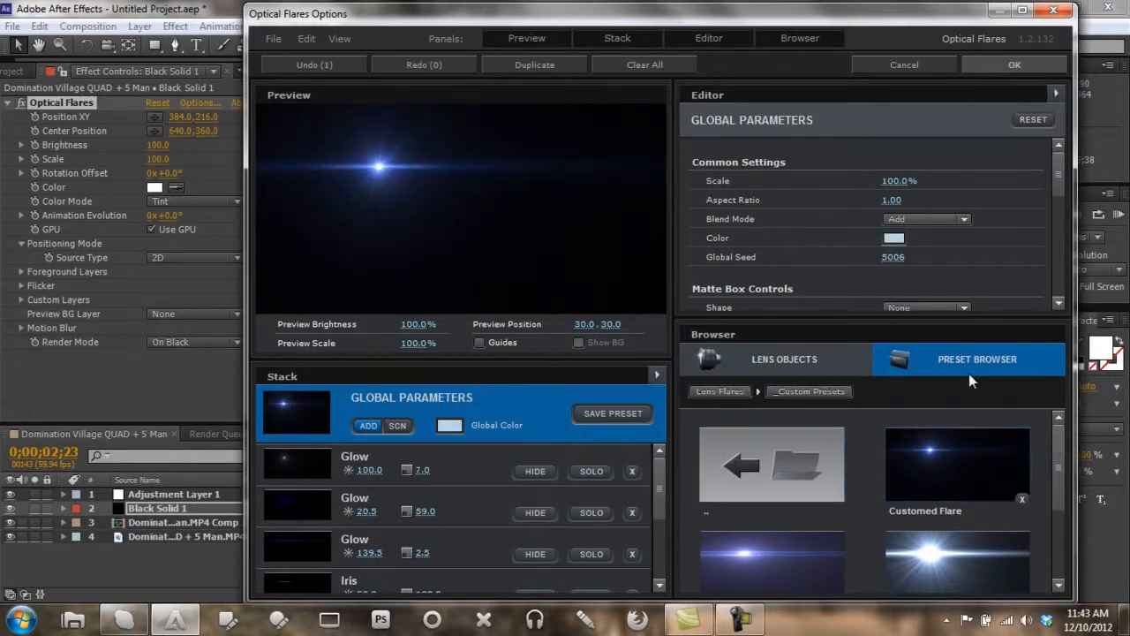
click(995, 61)
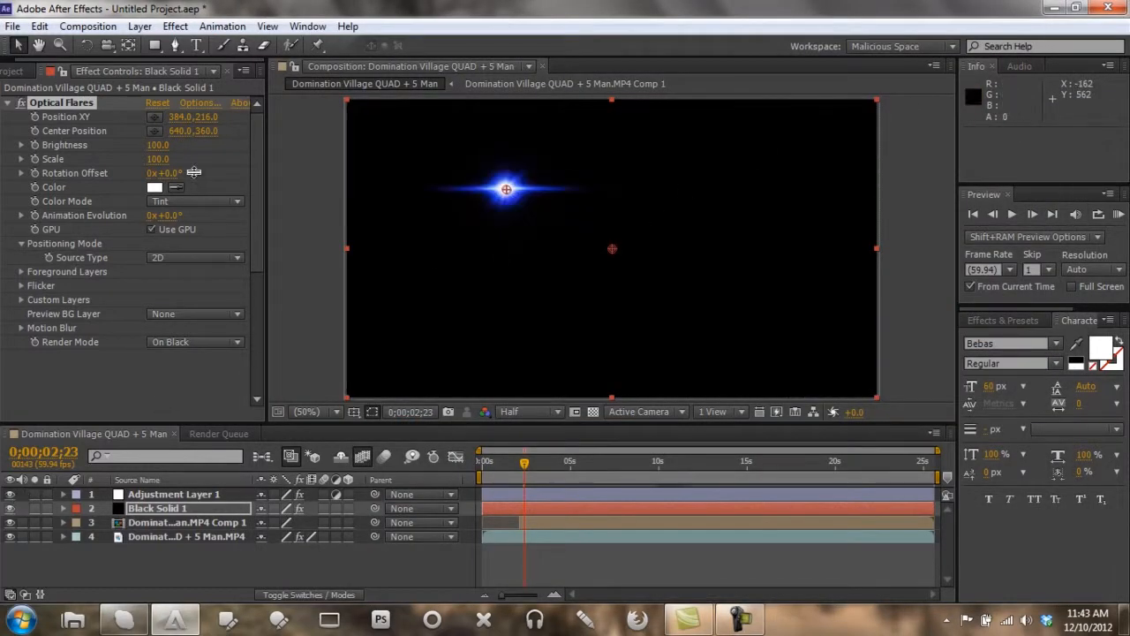
Set the flare's Render Mode to On Transparent and place the flare on the scope's upper rim at about 836, 328
click(177, 346)
click(182, 378)
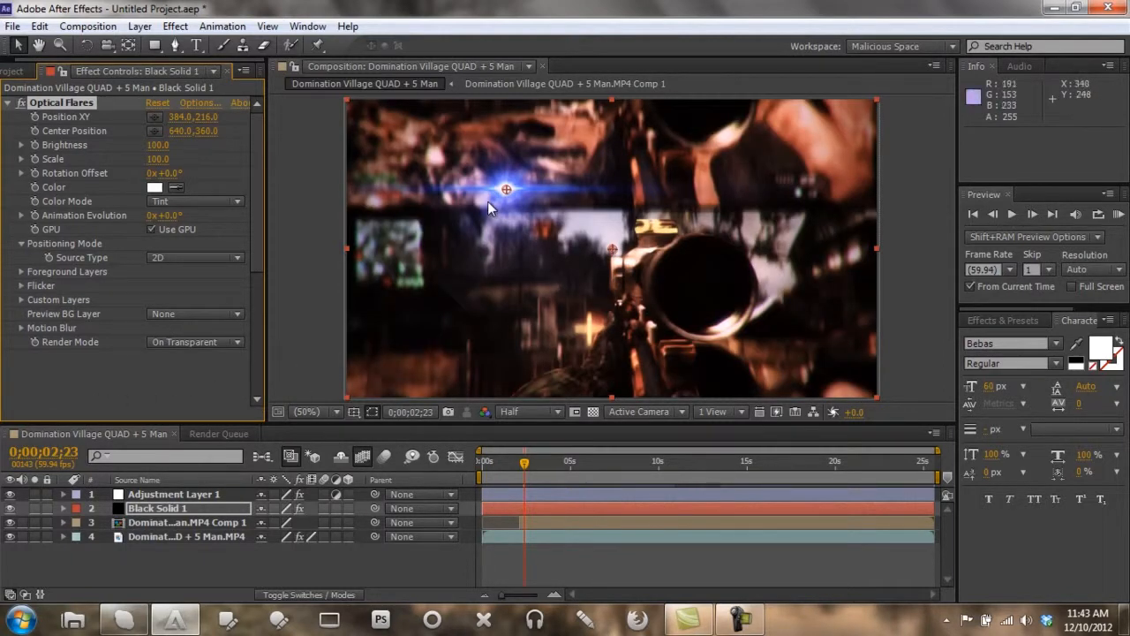
drag(525, 194, 695, 235)
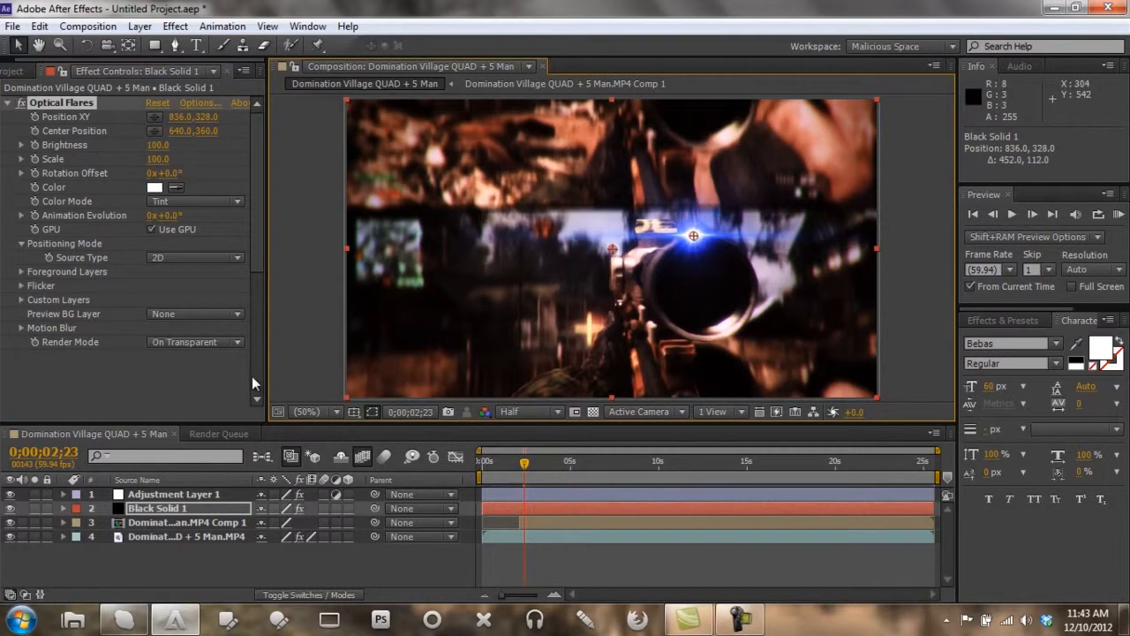
Start keyframing the flare's Position XY at 0;00;02;23 and reveal the black solid's keyframes in the timeline
click(36, 118)
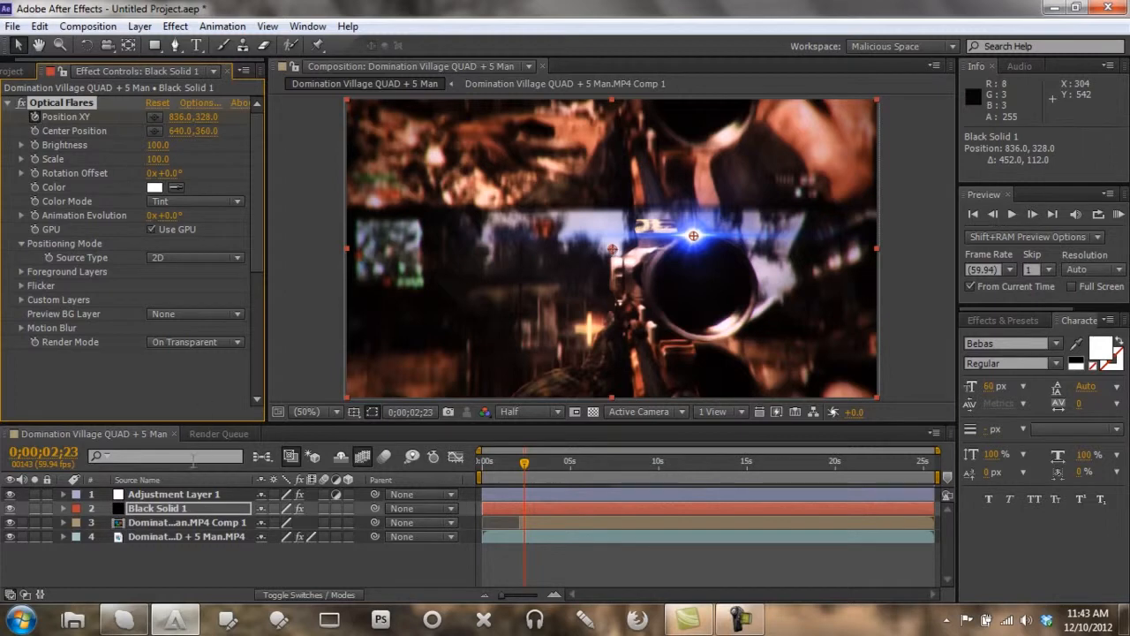
click(177, 509)
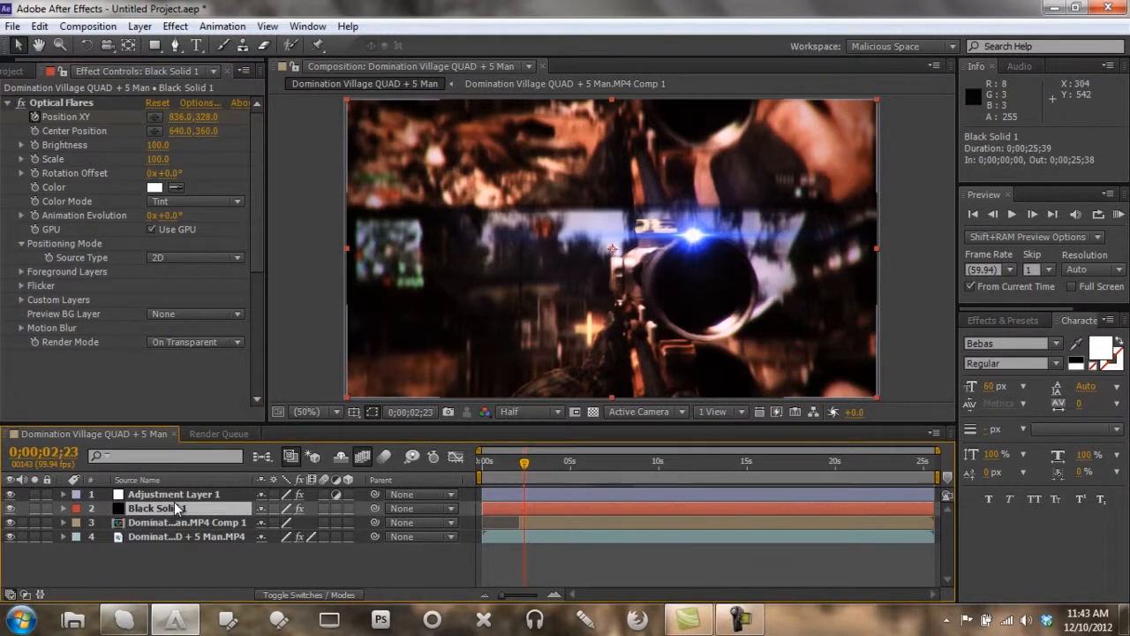
key(u)
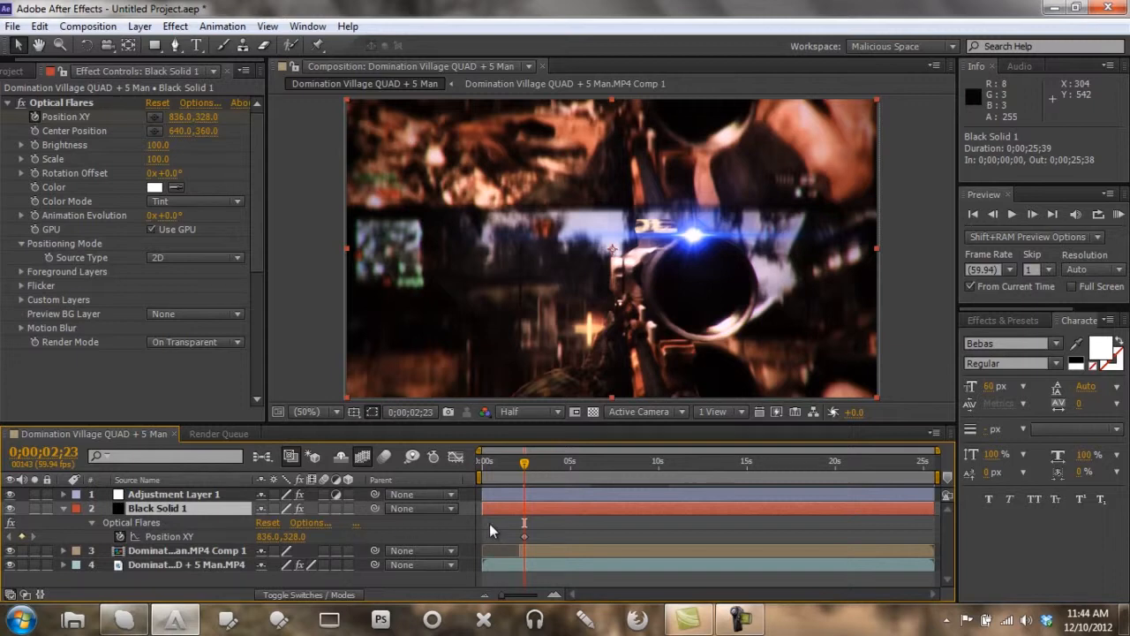
Reveal the masked comp layer's Mask Path keyframes and move the flare's Position XY keyframe to the first one at 0;00;02;08
click(137, 551)
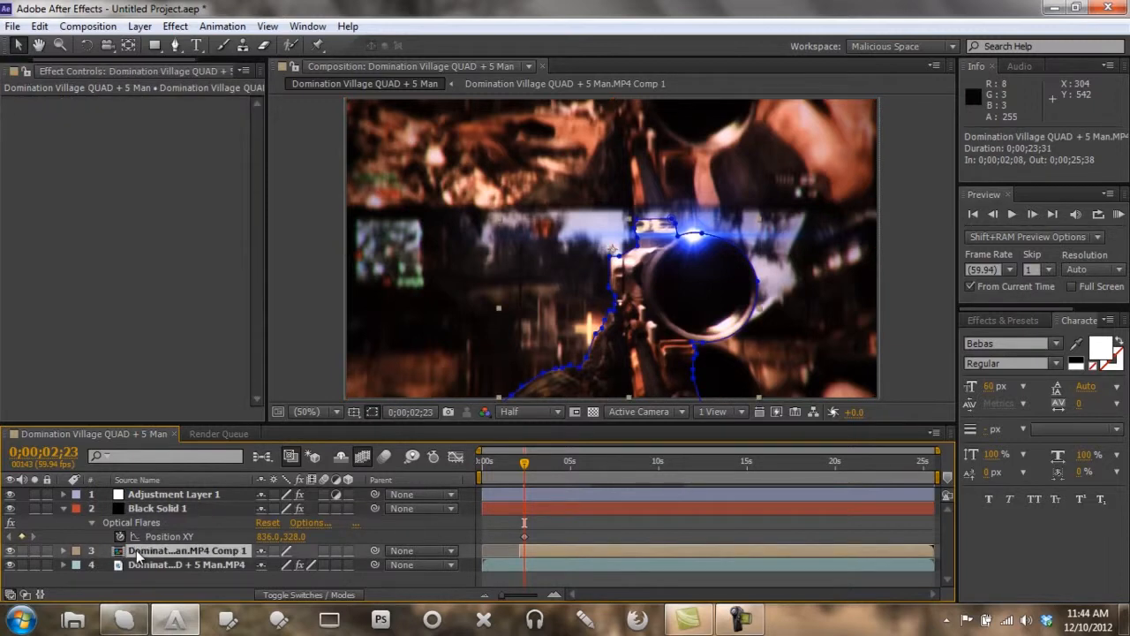
key(m)
click(9, 579)
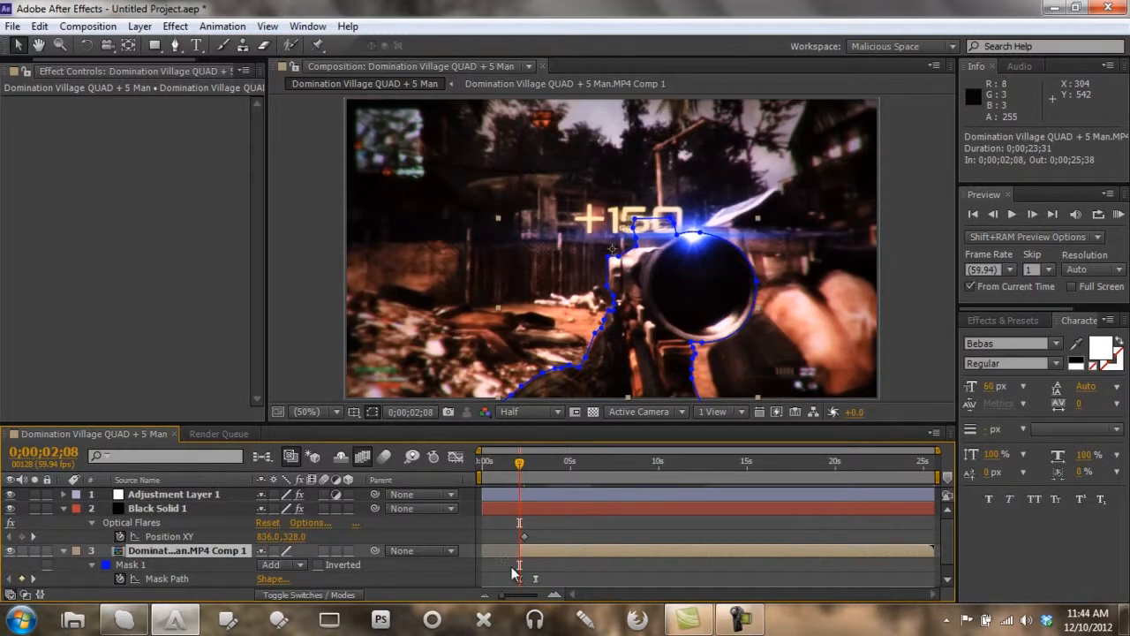
click(523, 537)
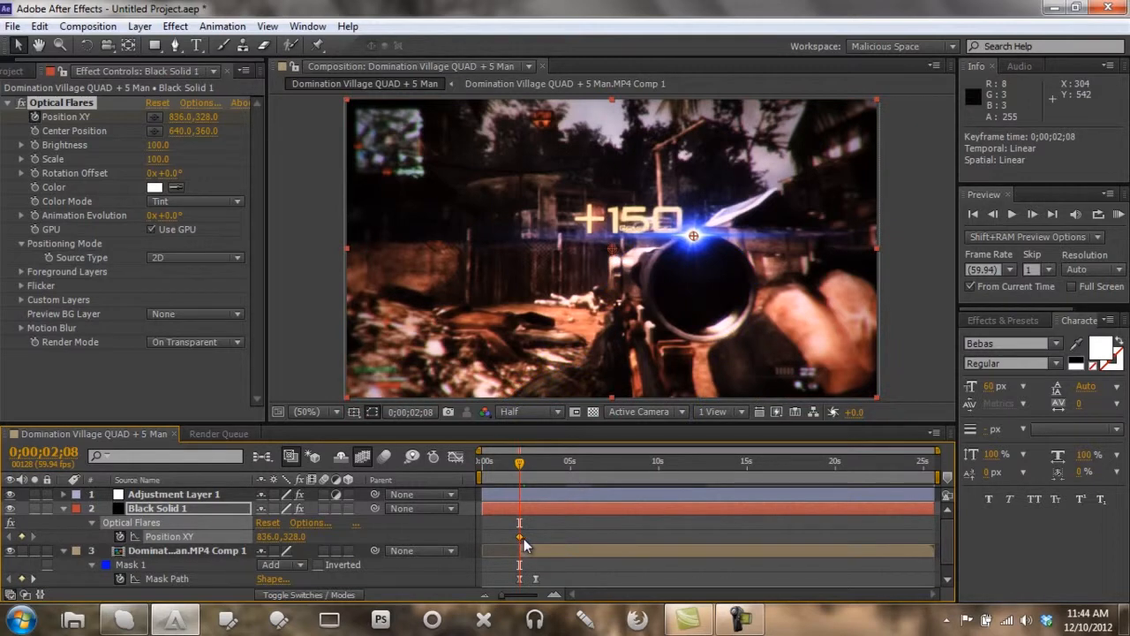
Apply Easy Ease to the flare's Position XY keyframe at 0;00;02;08
right_click(524, 539)
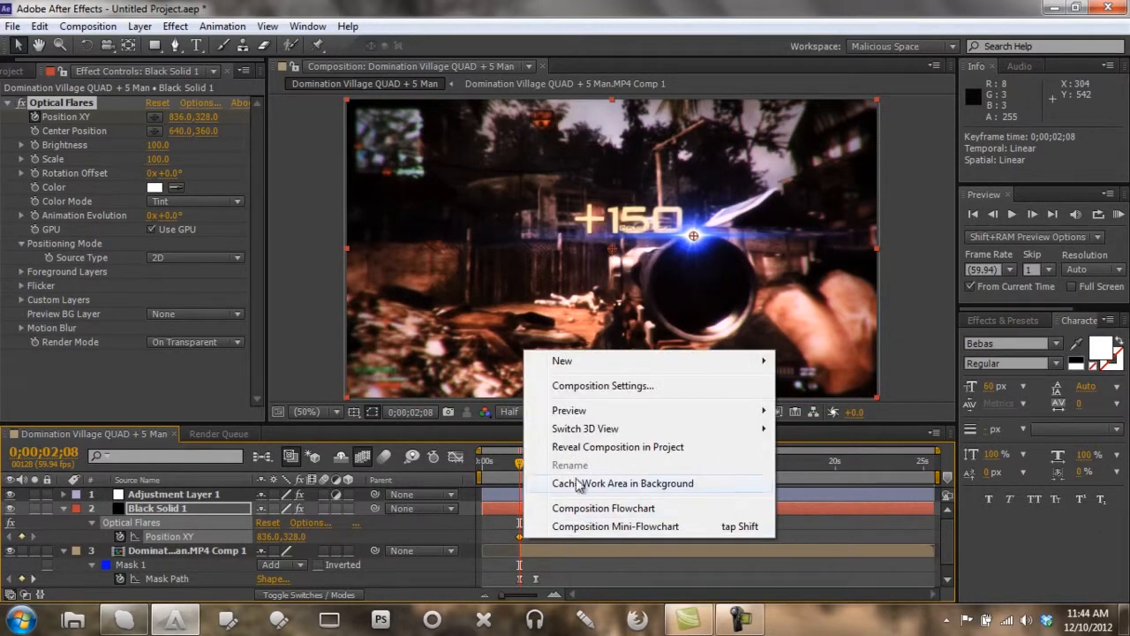
click(212, 538)
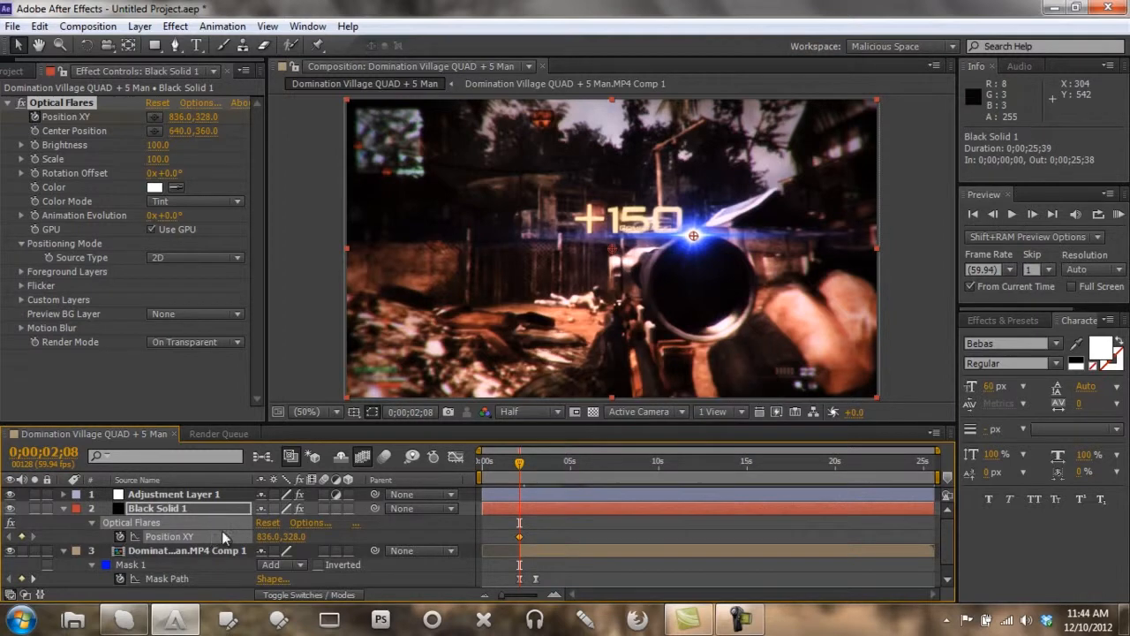
right_click(519, 537)
mouse_move(583, 522)
click(755, 415)
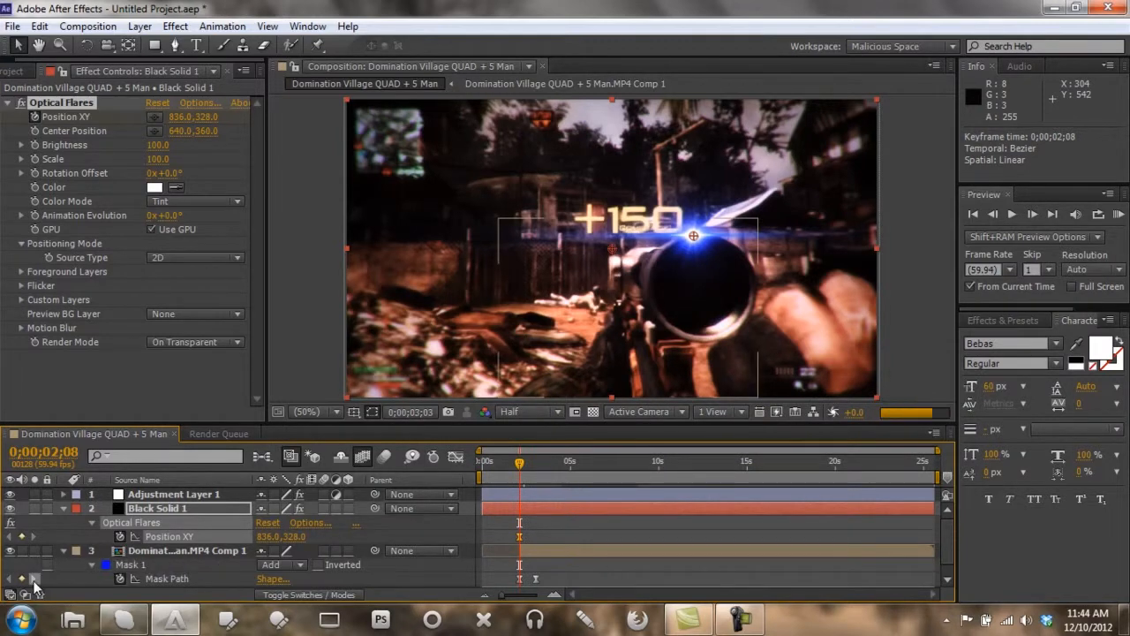
At the second Mask Path keyframe, 0;00;03;03, move the flare along the scope's upper rim to 866, 338 and collapse the layers' keyframes
click(32, 579)
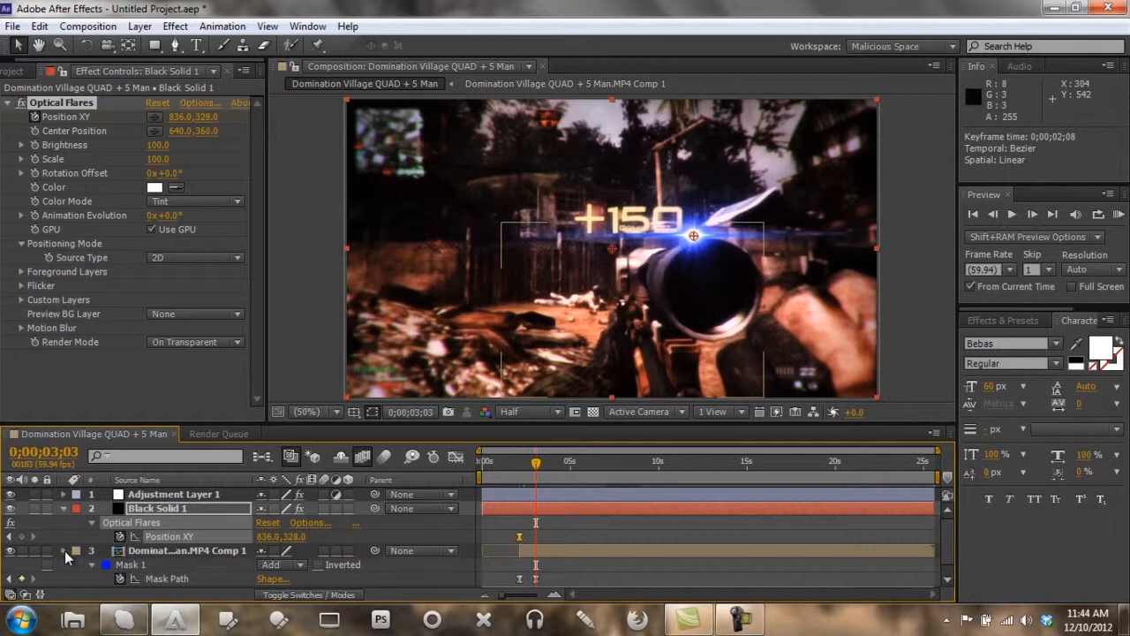
click(64, 550)
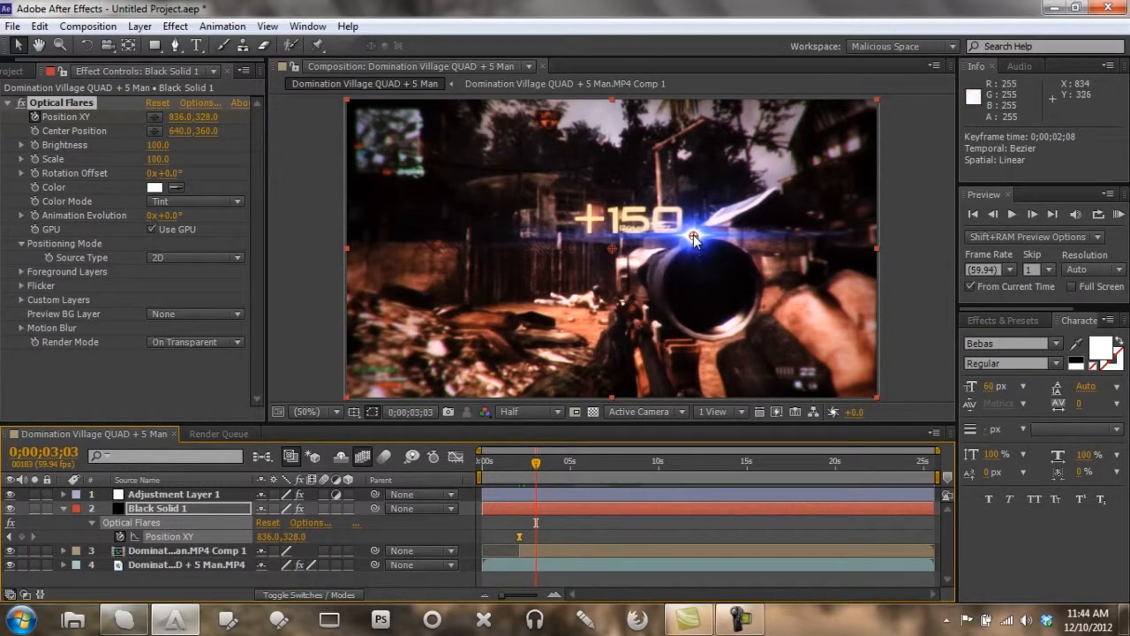
drag(695, 234, 707, 242)
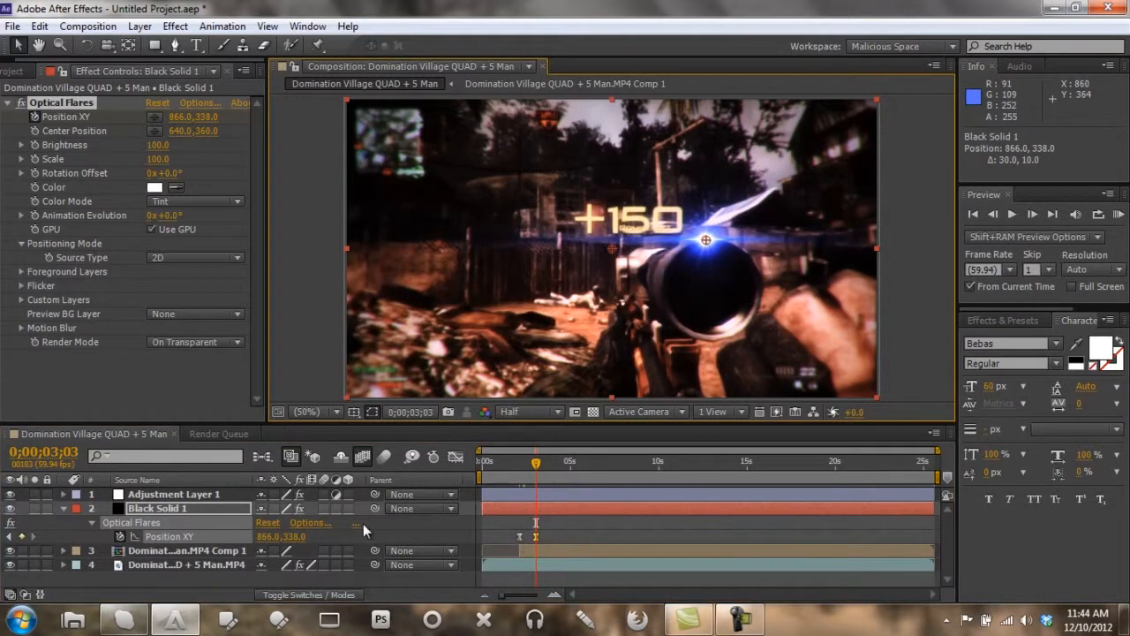
click(12, 537)
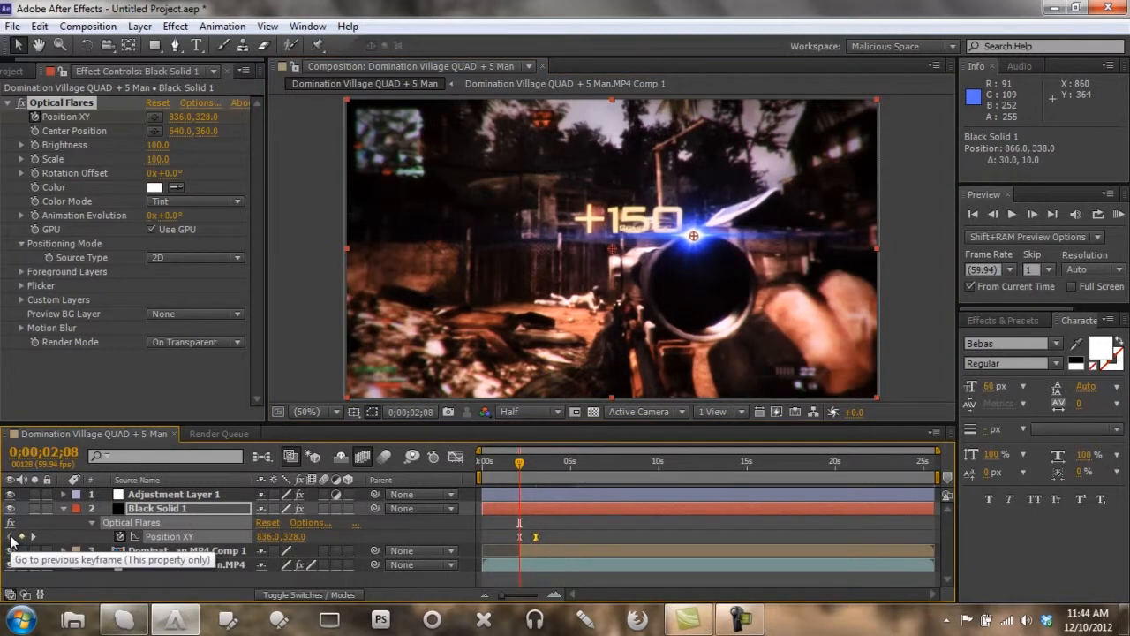
click(62, 509)
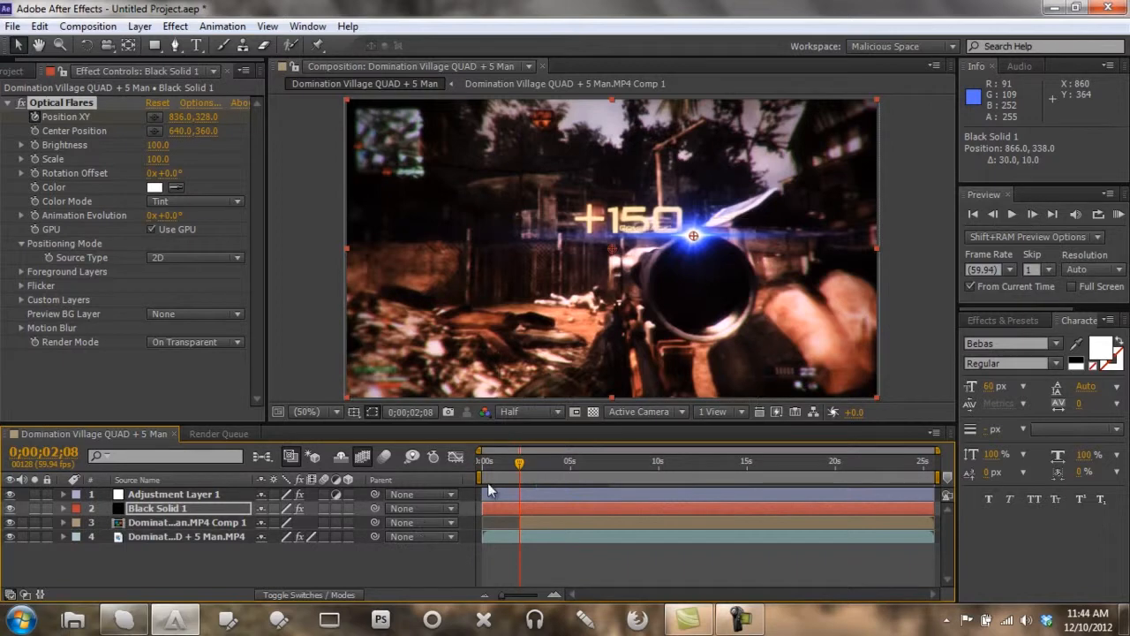
click(518, 463)
drag(515, 462, 510, 463)
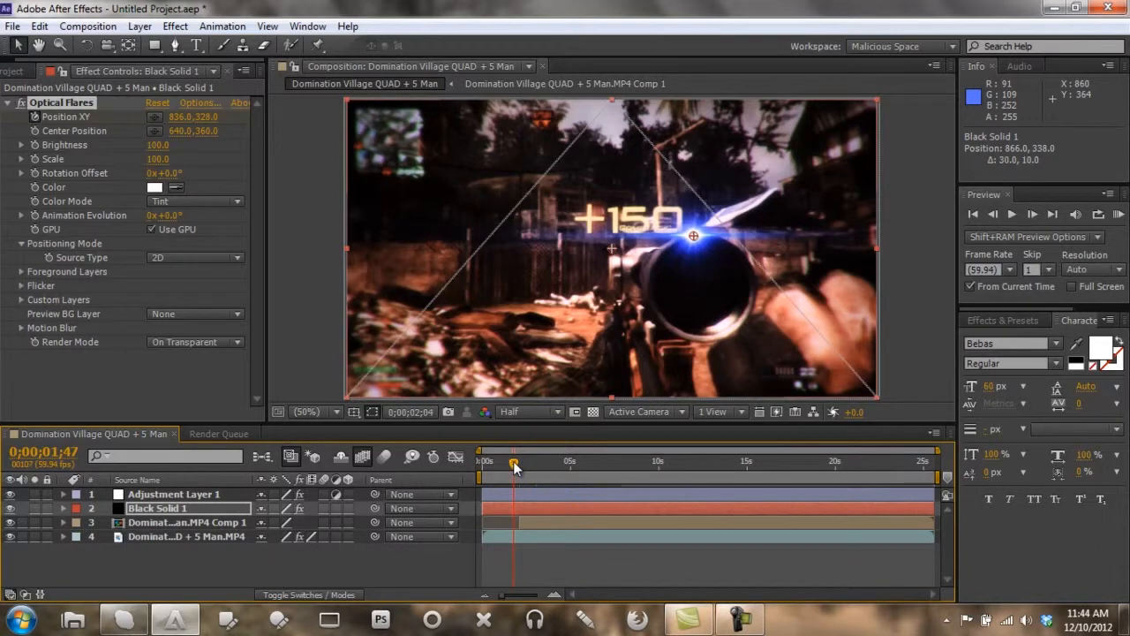
click(749, 625)
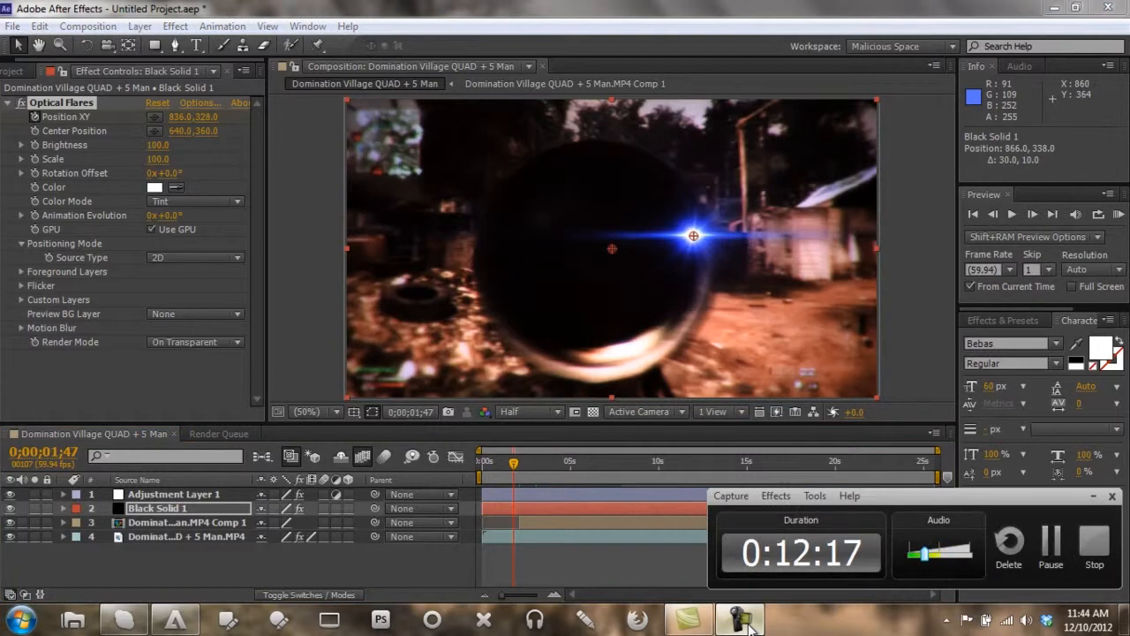
click(1062, 566)
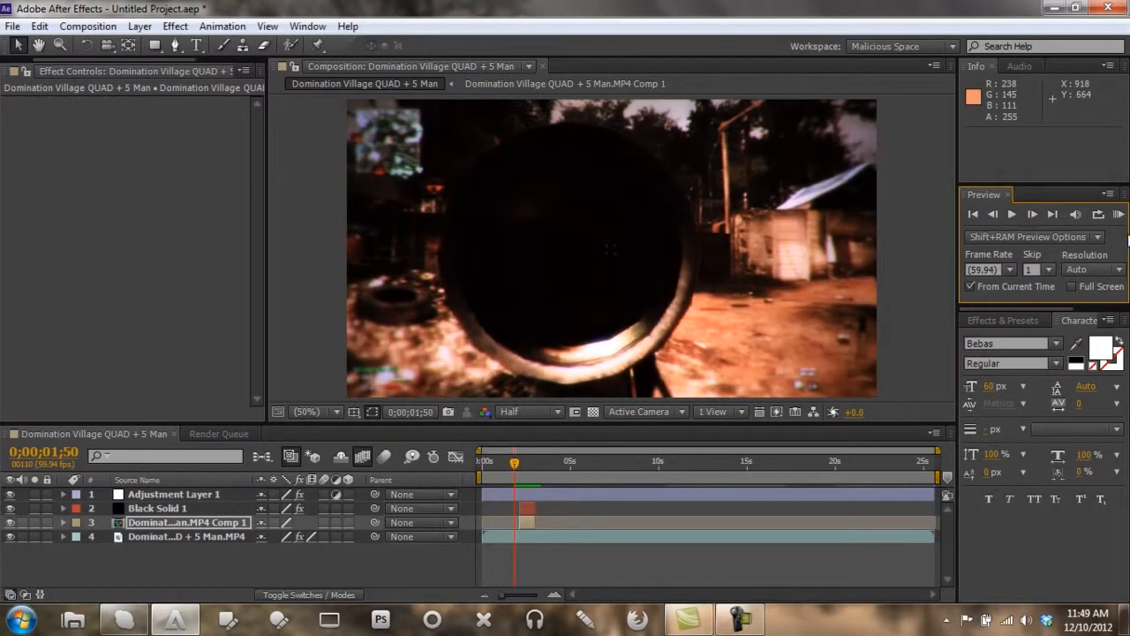
Play a RAM preview from 0;00;01;50 and scrub through the trimmed black solid and masked comp layers
click(1118, 216)
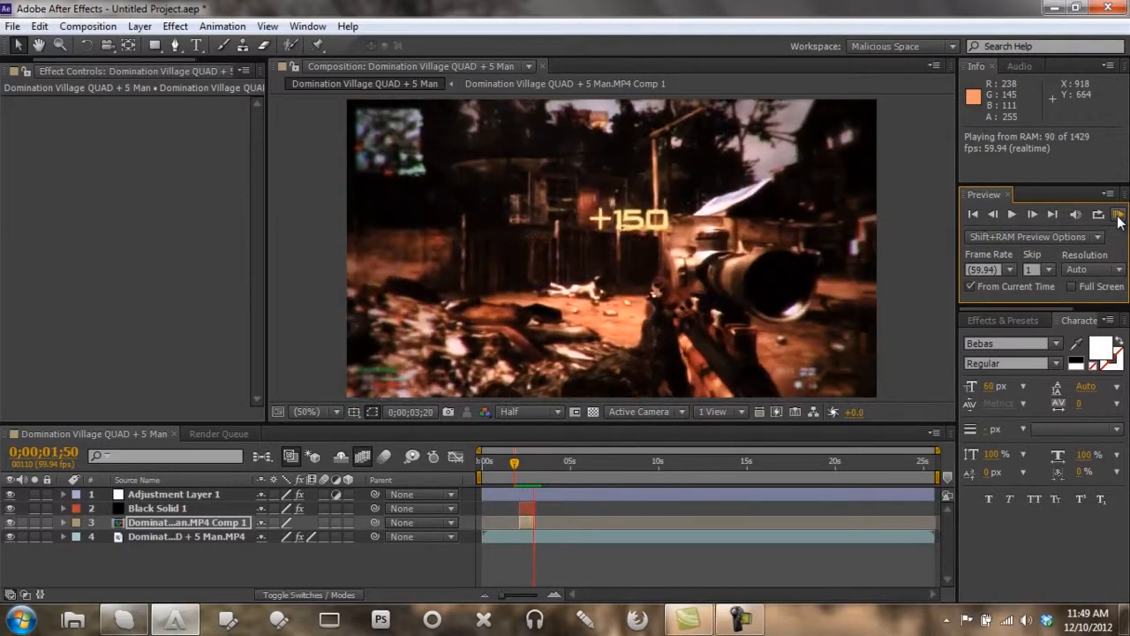
click(1119, 222)
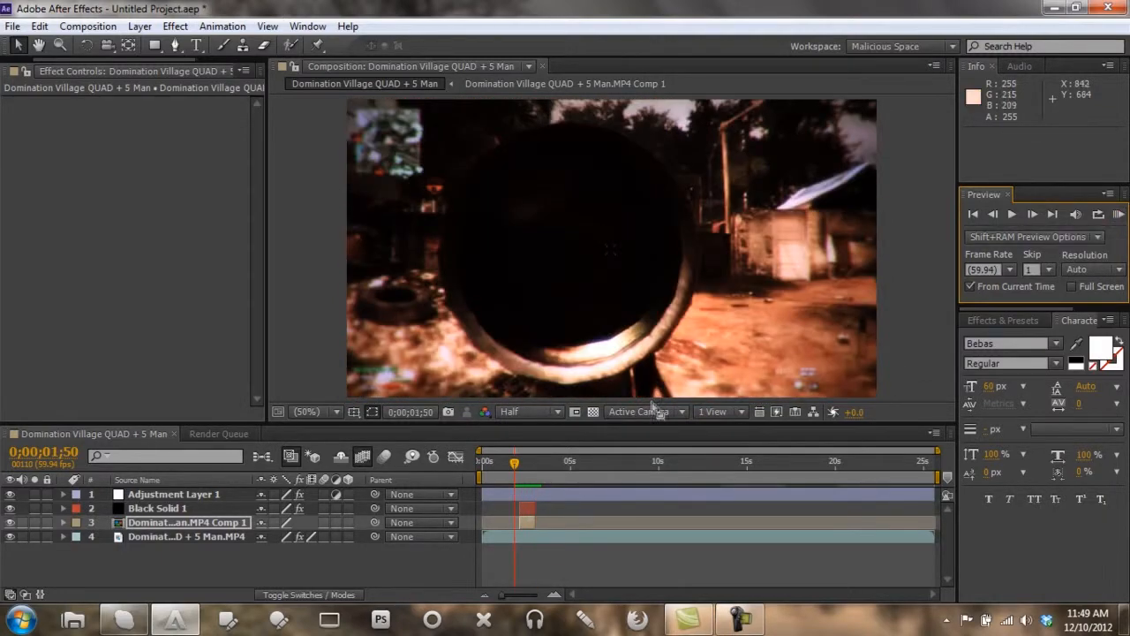
drag(516, 461, 519, 462)
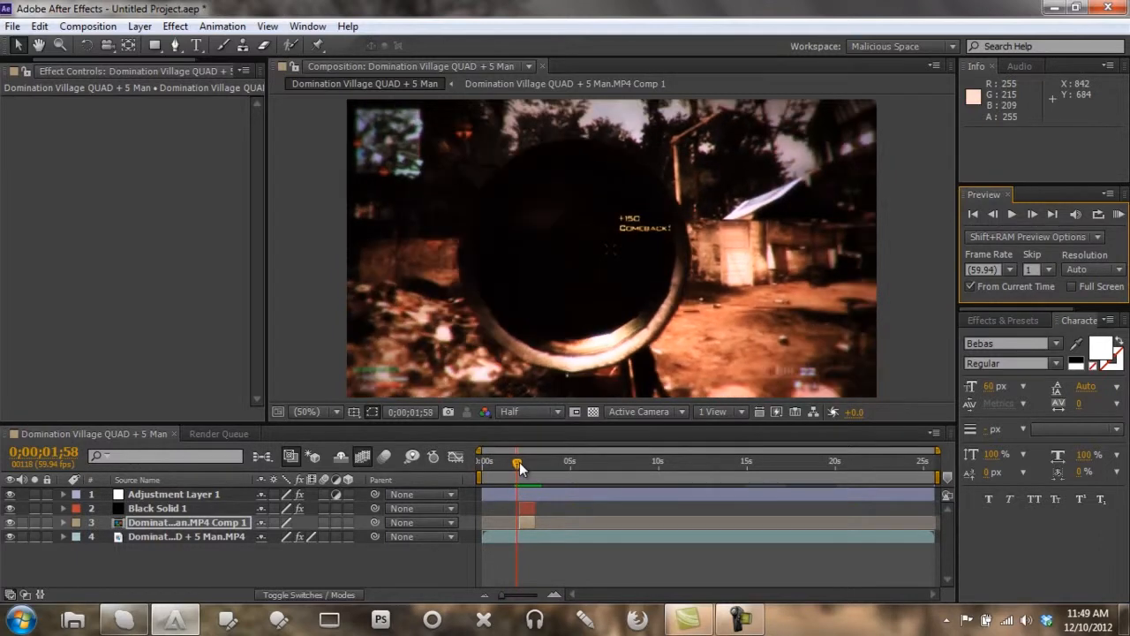
click(226, 508)
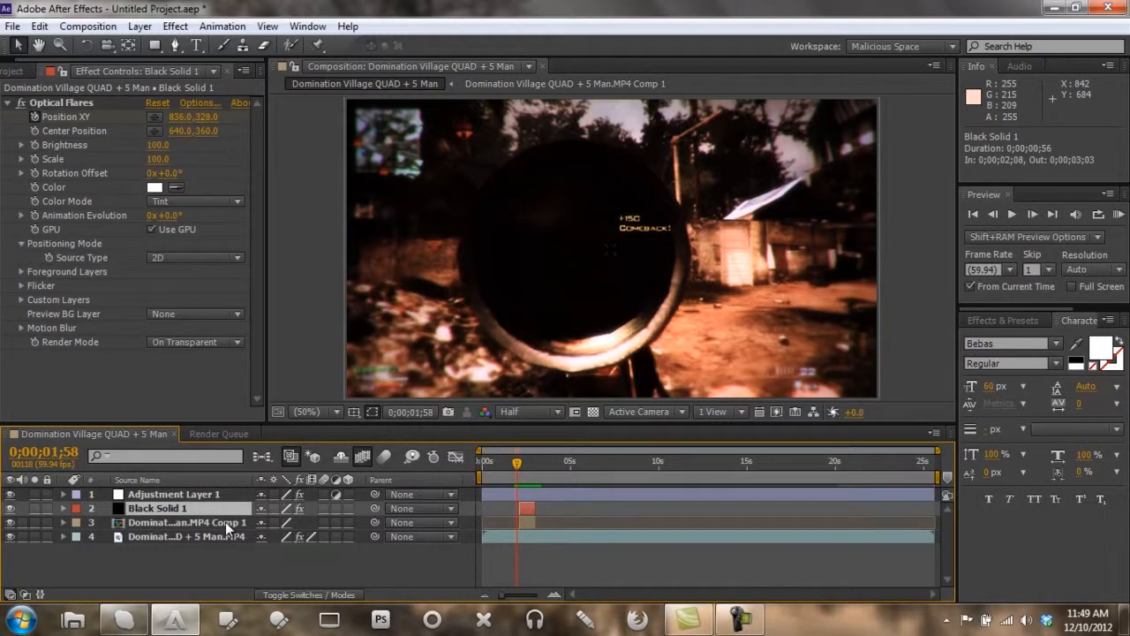
click(225, 522)
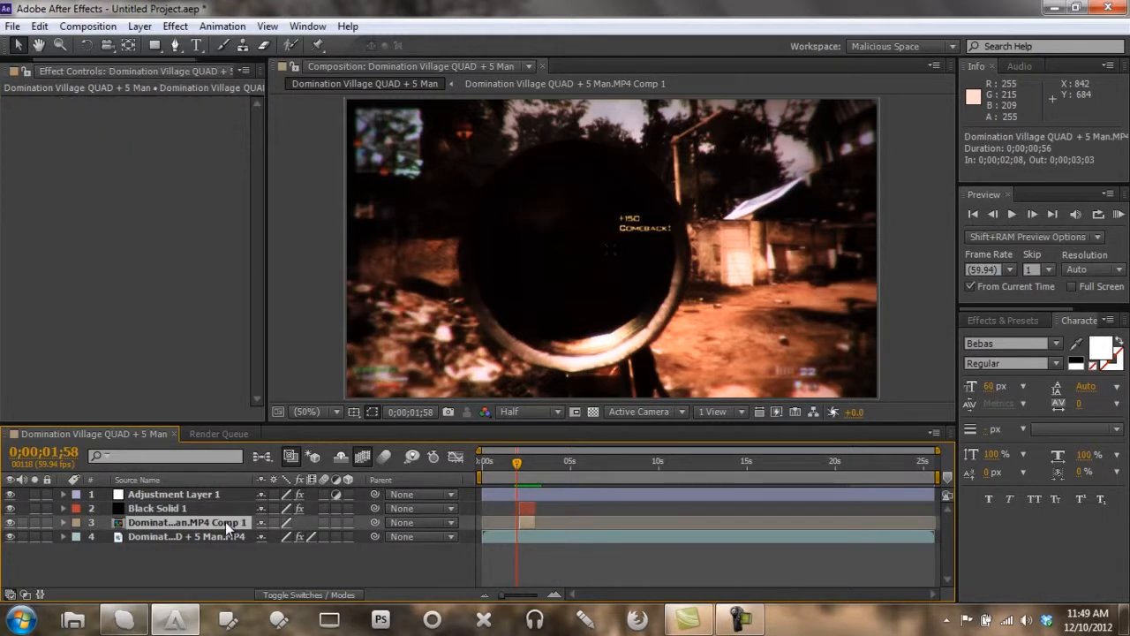
click(526, 461)
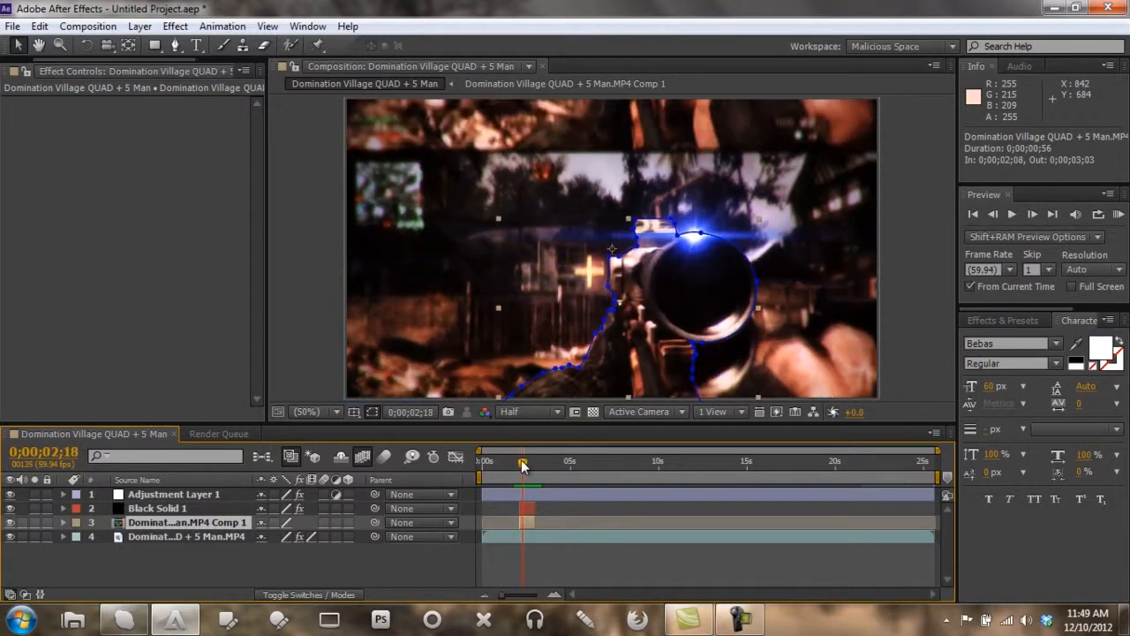
drag(526, 466, 538, 463)
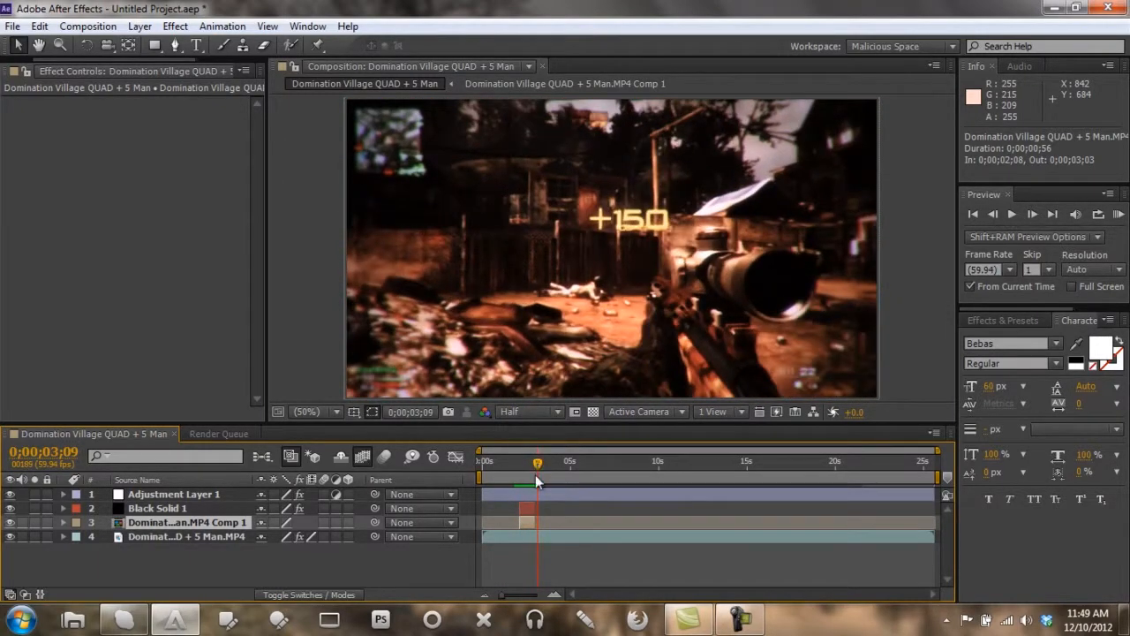
Inspect the masked comp layer's Mask Feather at 0;00;02;32
click(526, 466)
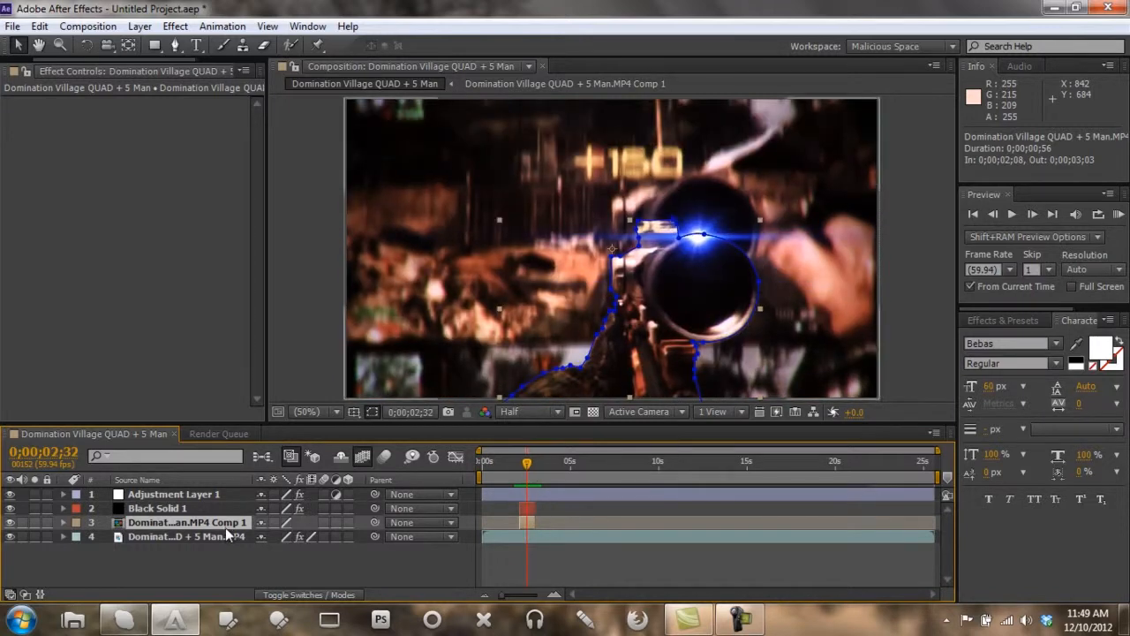
key(f)
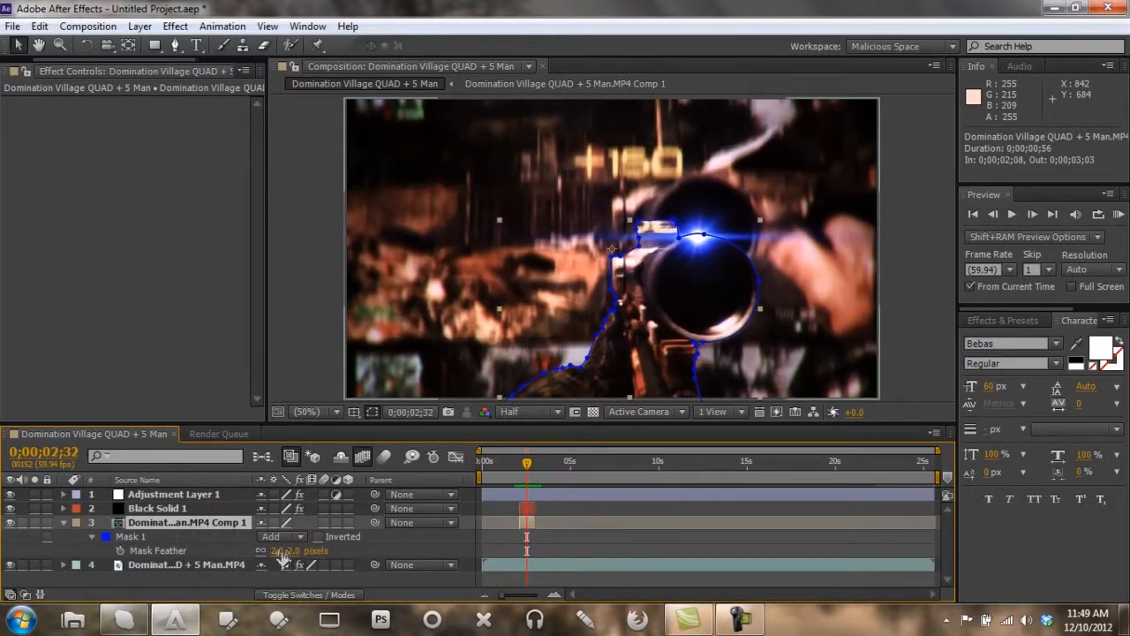
click(63, 522)
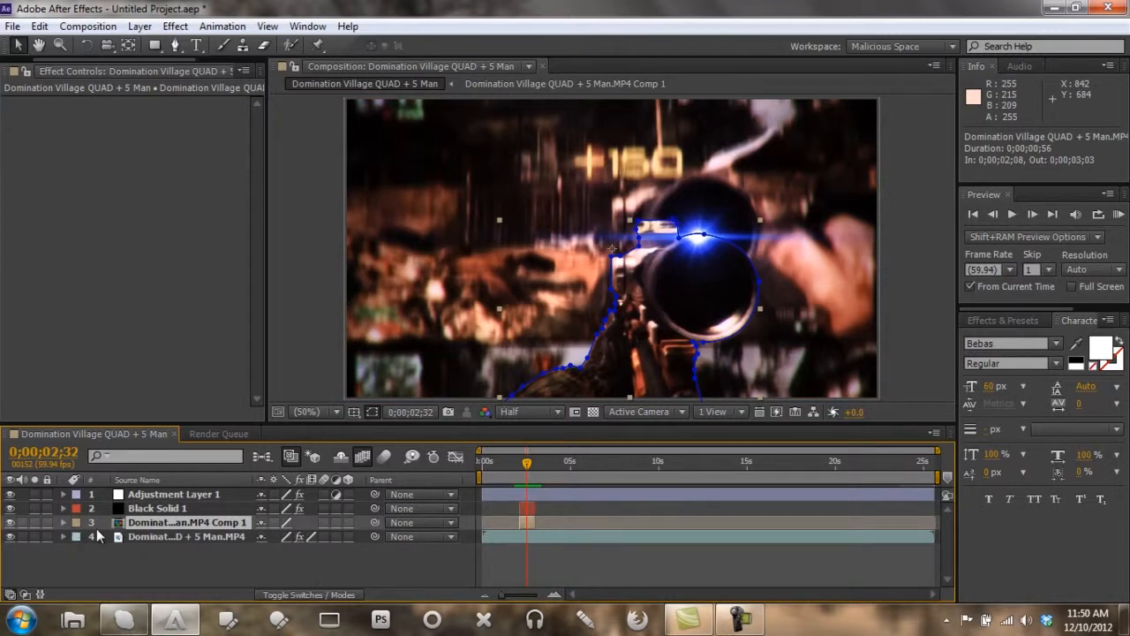
Expand the Flicker settings of the black solid's Optical Flares effect and set its Brightness to 80
click(147, 510)
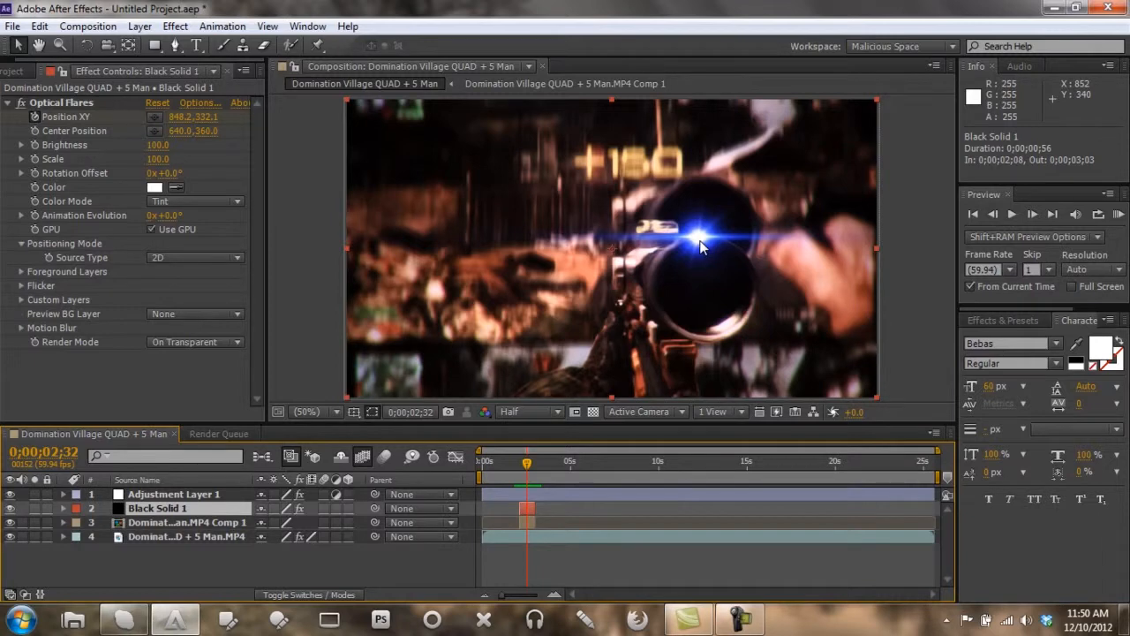
click(21, 285)
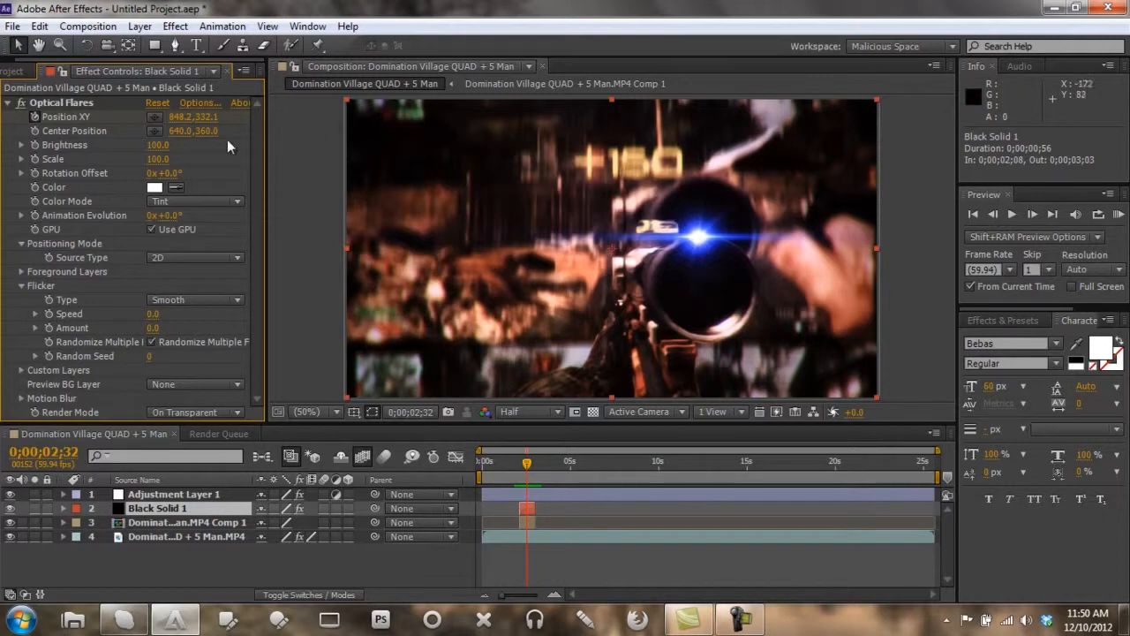
click(158, 145)
text(80)
key(Return)
click(214, 180)
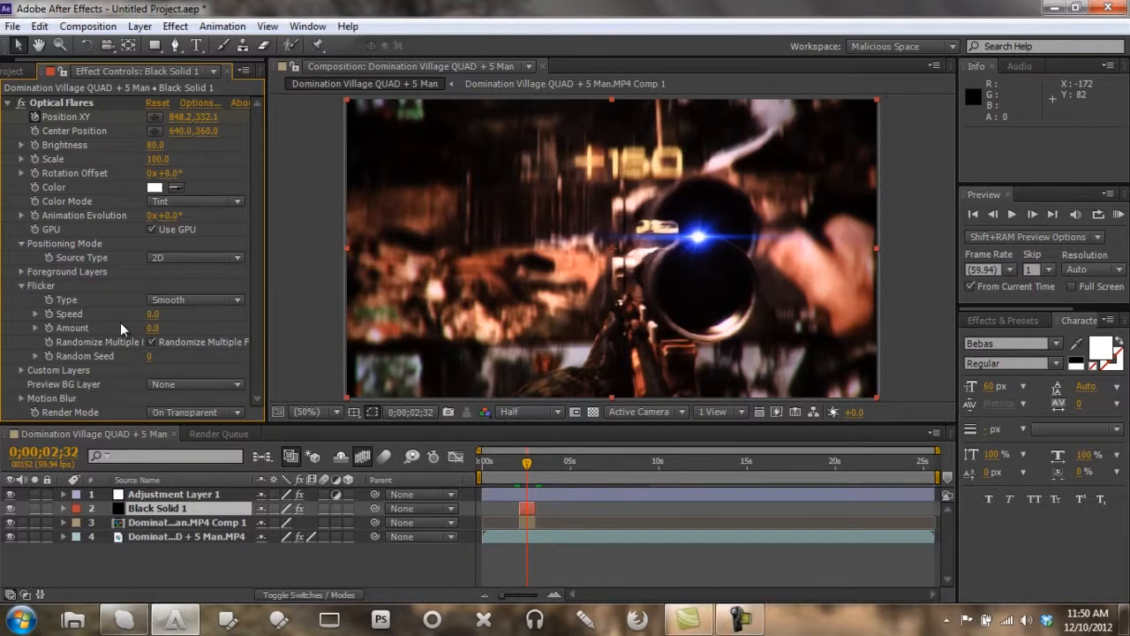
Set the flare's Flicker Amount to 100 and its Flicker Speed to 50
drag(152, 314, 332, 327)
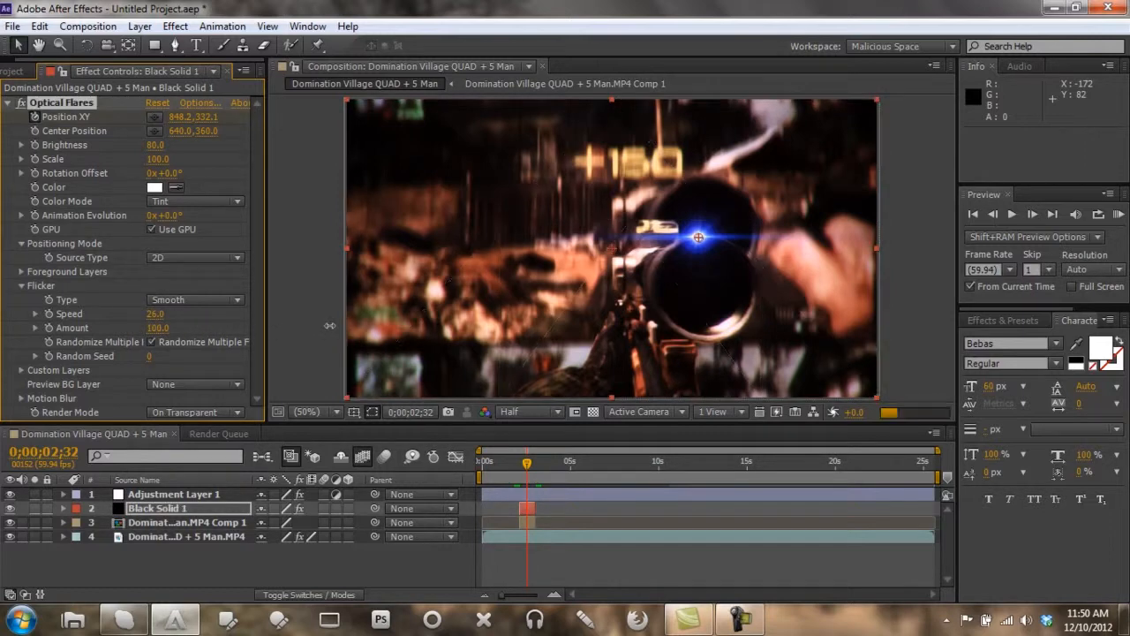
click(161, 314)
text(50)
key(Return)
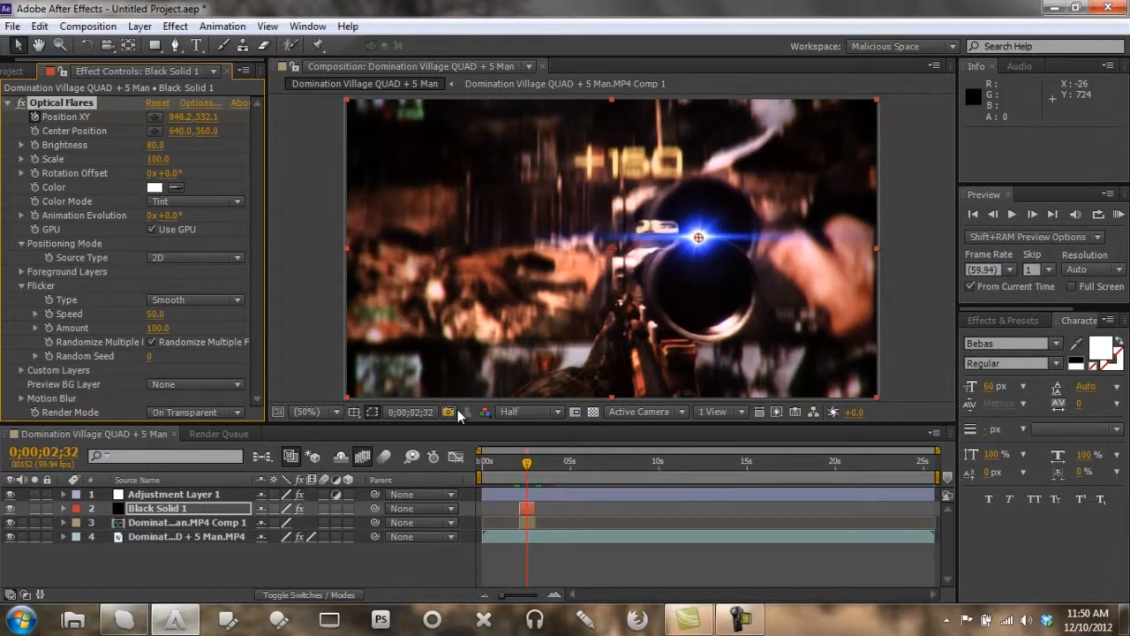
Scrub through the flare between 0;00;02;23 and 0;00;02;57 to examine its flicker
click(528, 463)
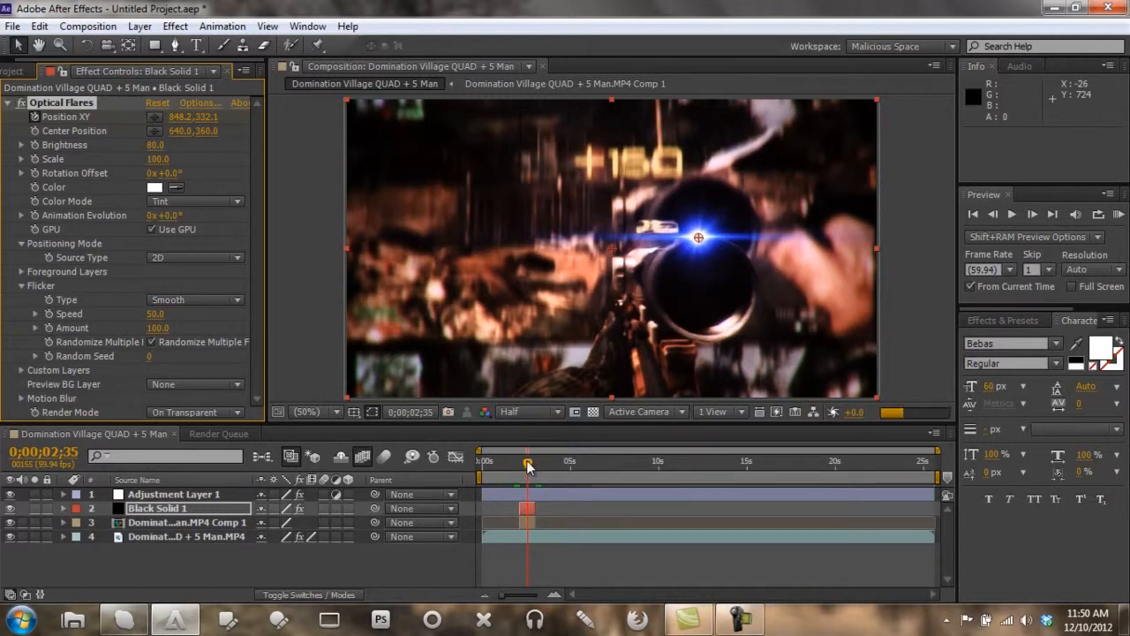
drag(528, 467, 524, 466)
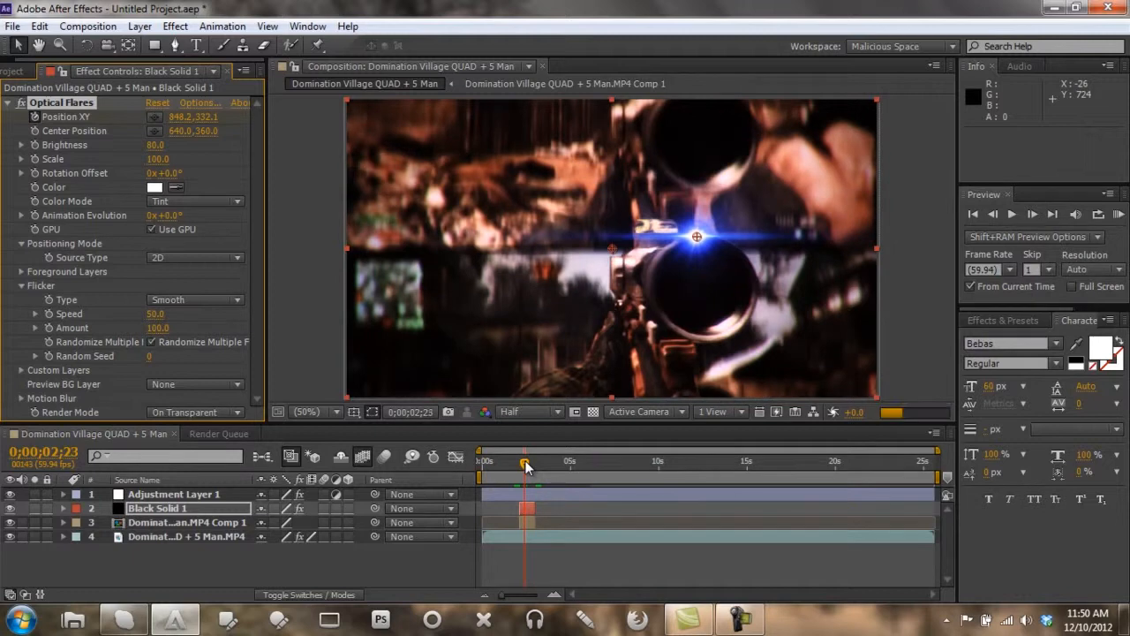
drag(524, 466, 536, 468)
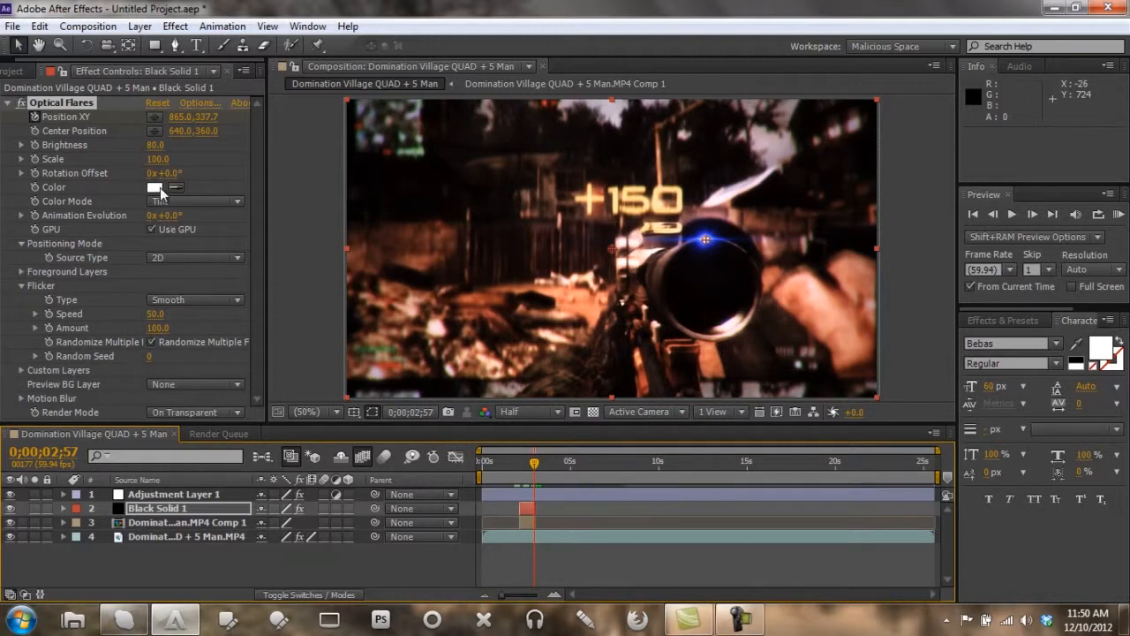
Change the flare's tint color to muted red A66060 and deselect the black solid
click(156, 188)
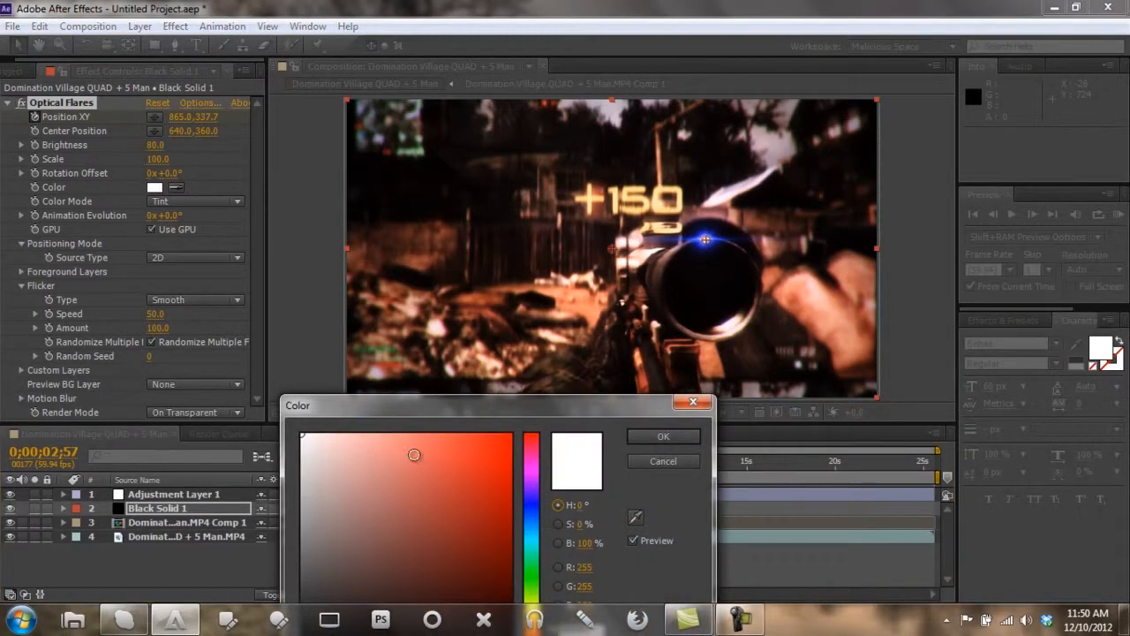
mouse_move(456, 407)
mouse_down()
mouse_move(404, 312)
mouse_move(343, 249)
mouse_move(319, 237)
mouse_move(269, 272)
mouse_up()
click(300, 271)
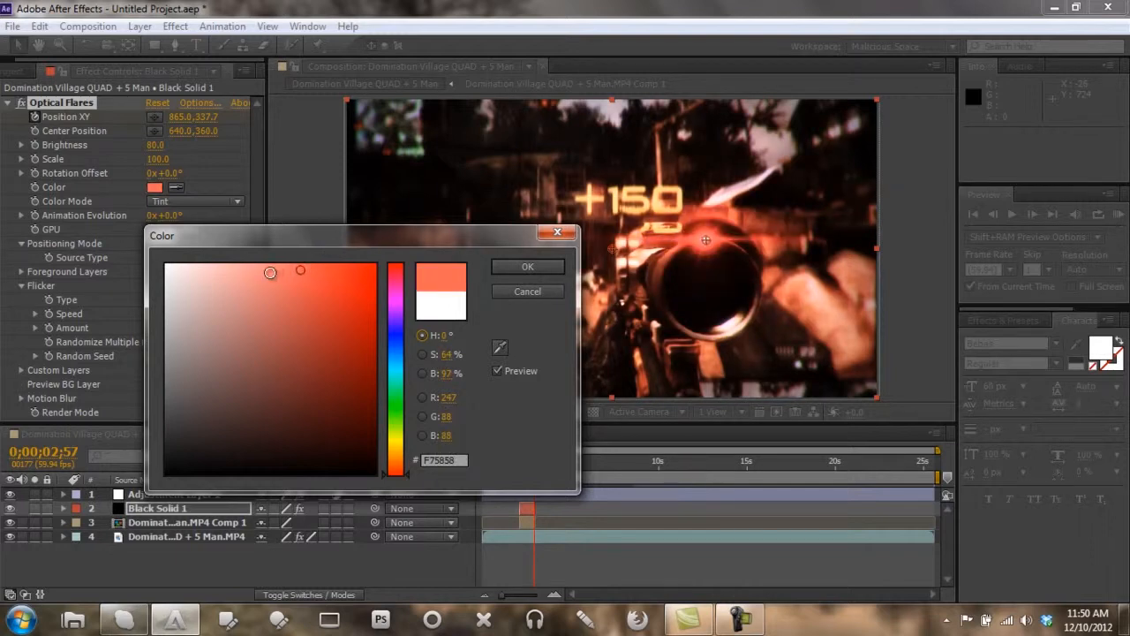
click(255, 336)
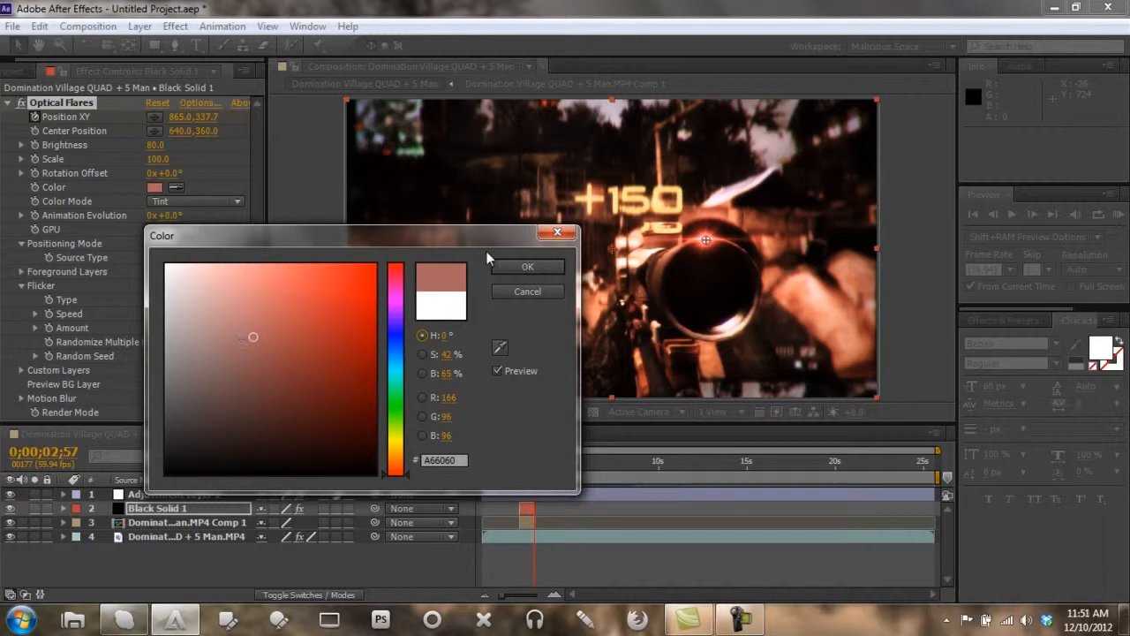
drag(476, 238, 469, 237)
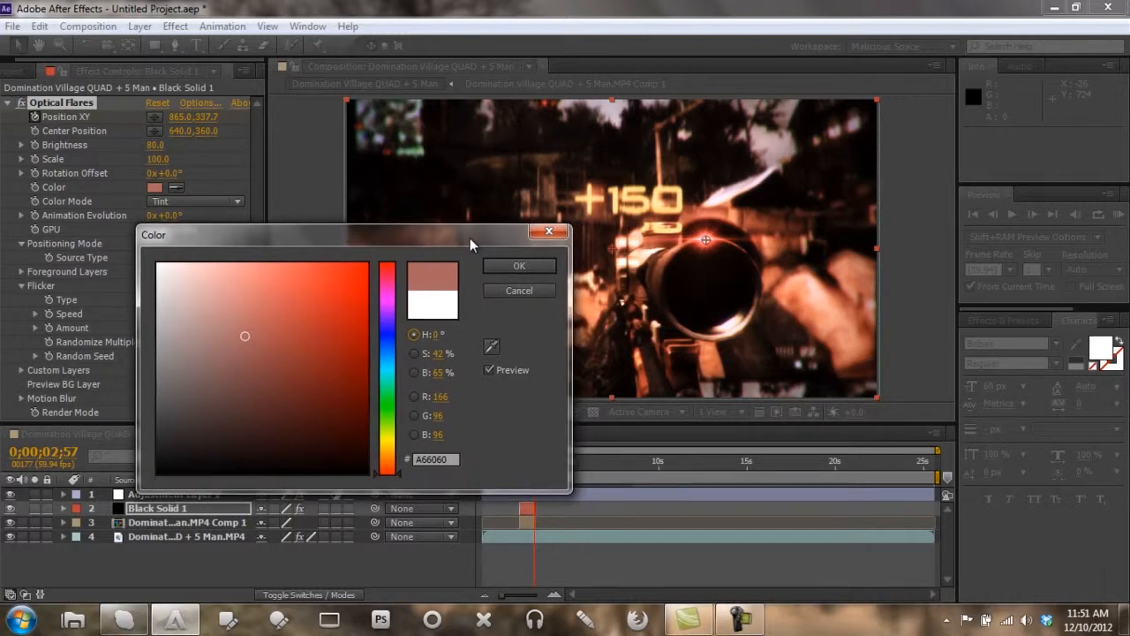
click(516, 259)
click(384, 549)
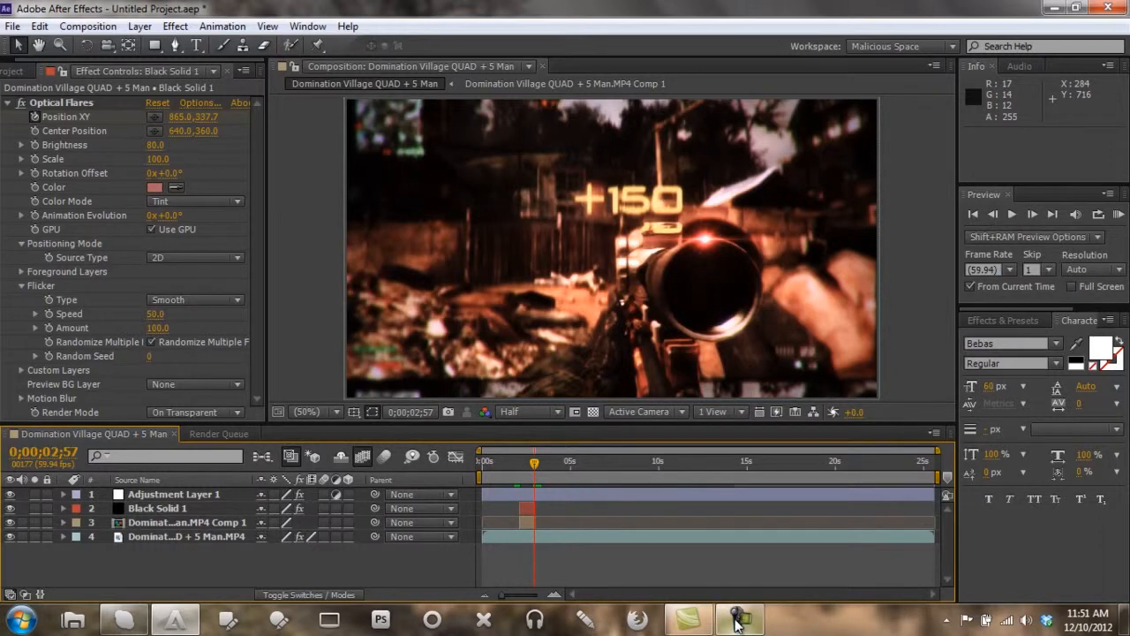
mouse_move(740, 621)
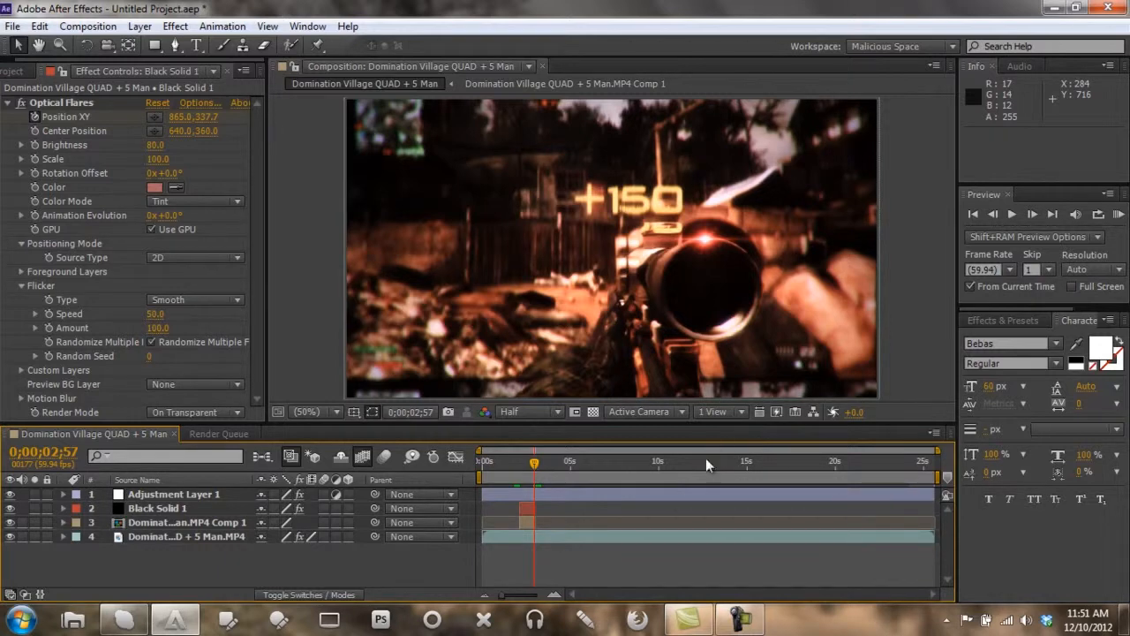
click(725, 625)
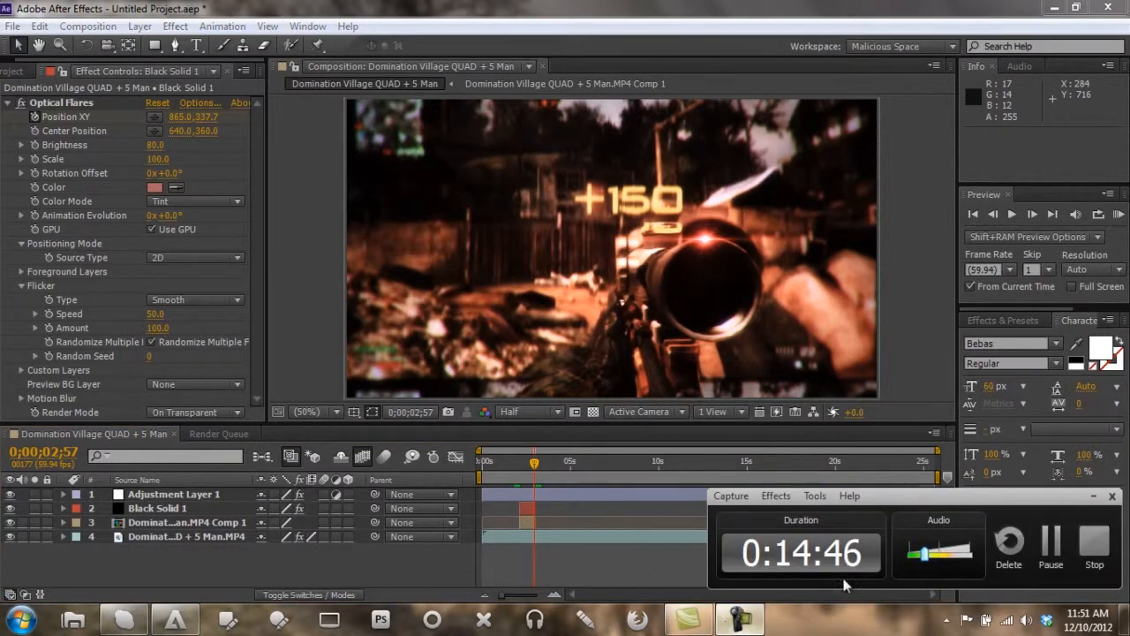
click(1051, 552)
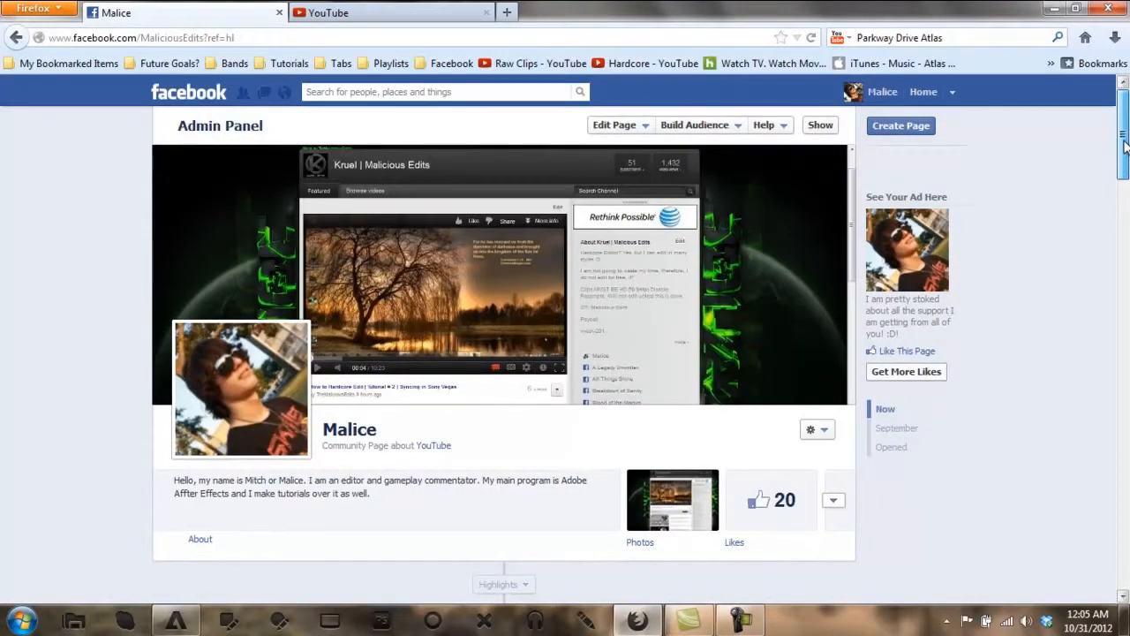
mouse_move(1126, 162)
mouse_down()
mouse_move(1123, 199)
mouse_move(1123, 164)
mouse_up()
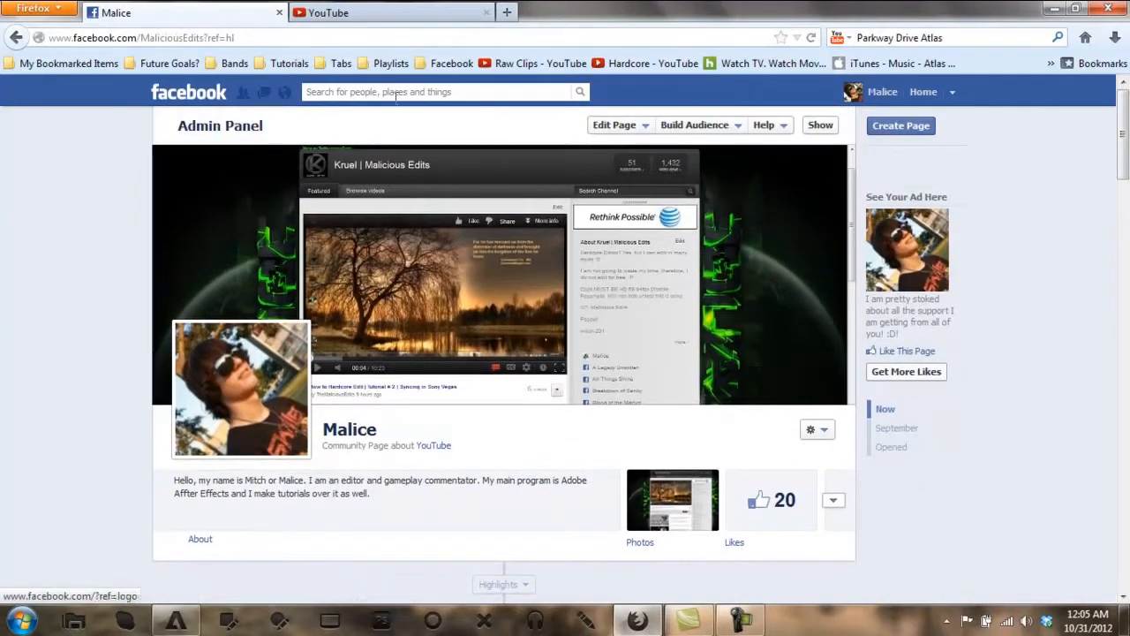
mouse_move(1127, 106)
mouse_down()
mouse_move(1126, 181)
mouse_move(1126, 106)
mouse_up()
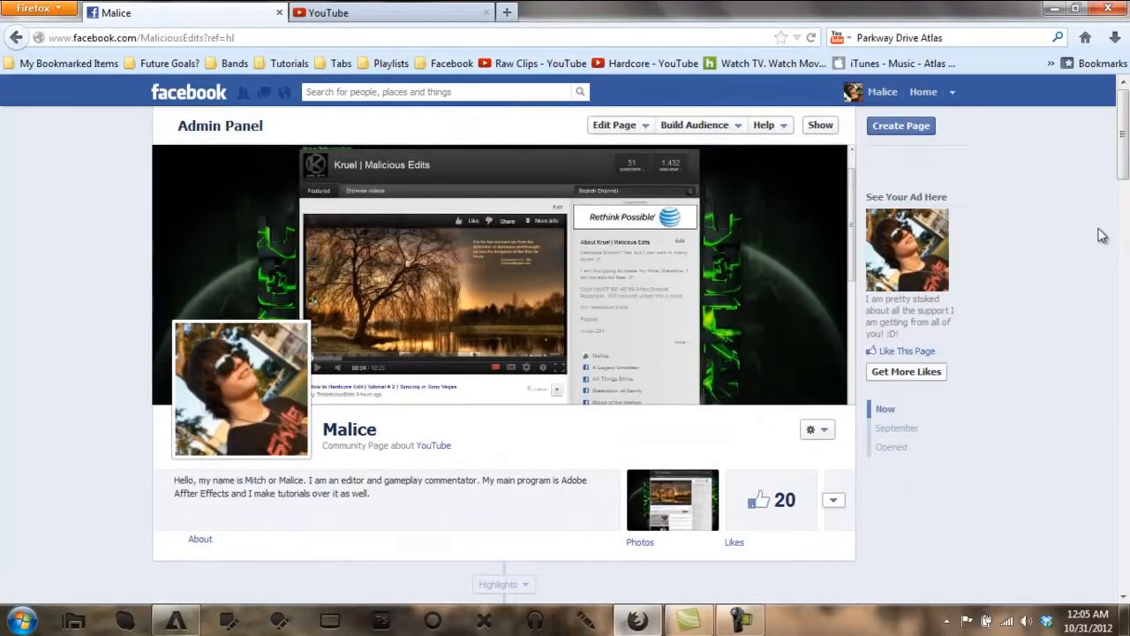